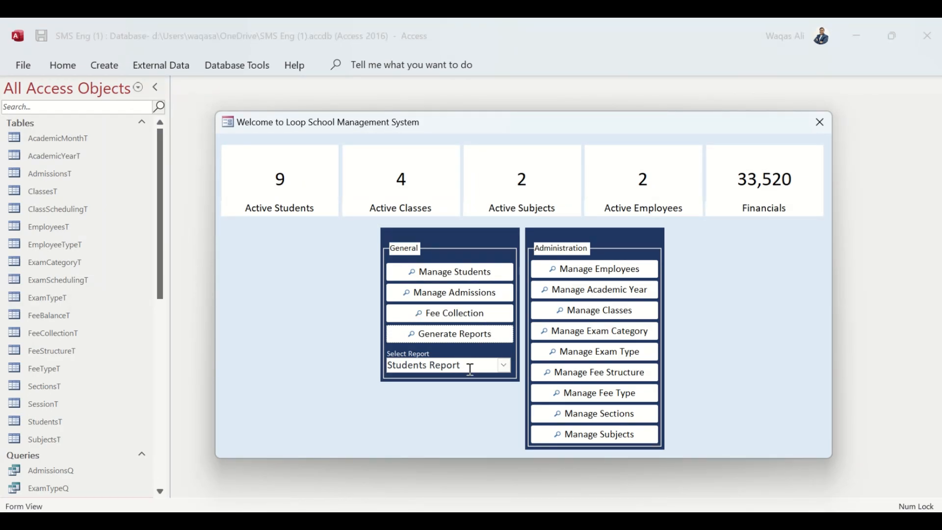
Generate the Students Report from the General section of the welcome form.
{"action": "left_click", "coordinate": [503, 365]}
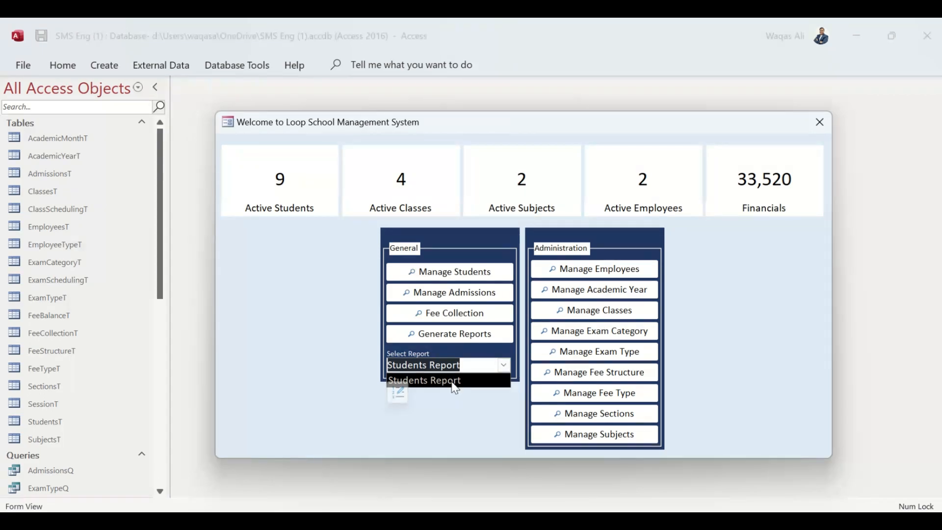
{"action": "left_click", "coordinate": [454, 385]}
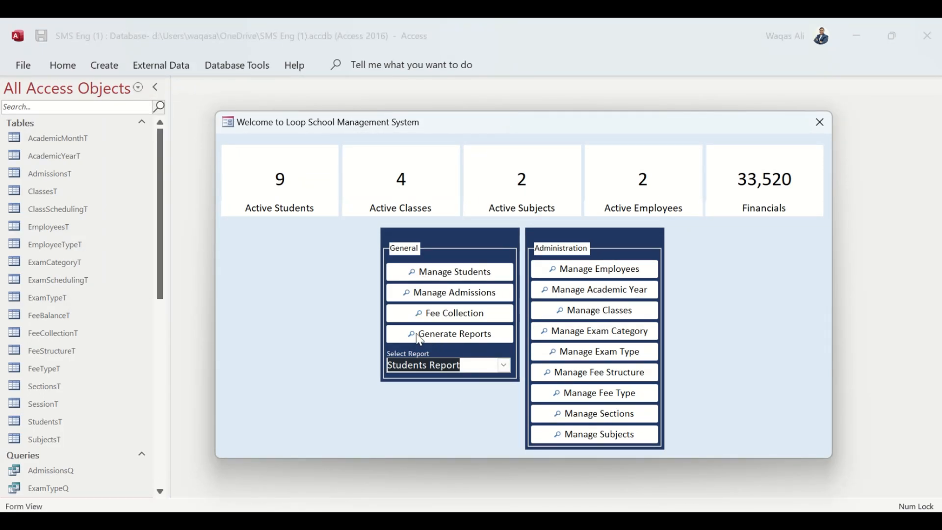
{"action": "left_click", "coordinate": [443, 336]}
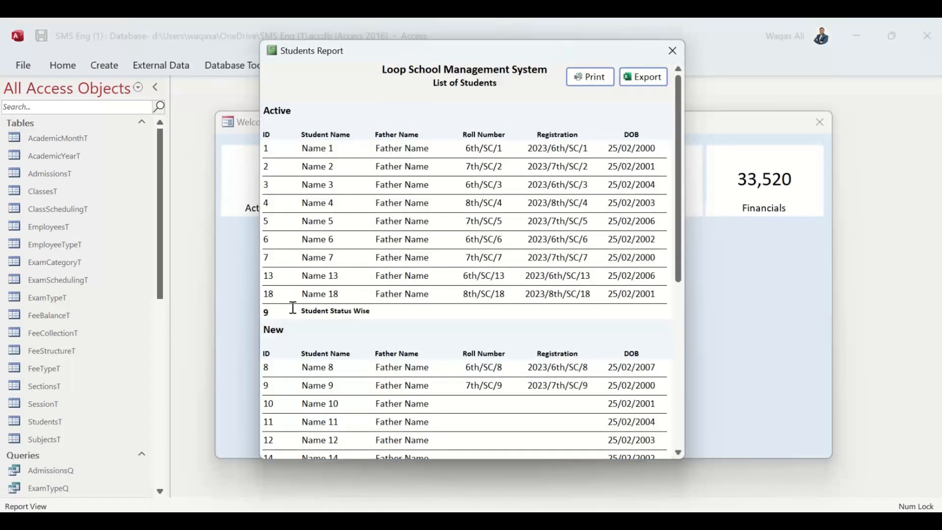
Examine the student lists grouped by status in the report, and close the report and the welcome form.
{"action": "scroll", "coordinate": [517, 221], "scroll_direction": "down", "scroll_amount": 3}
{"action": "left_click", "coordinate": [579, 185]}
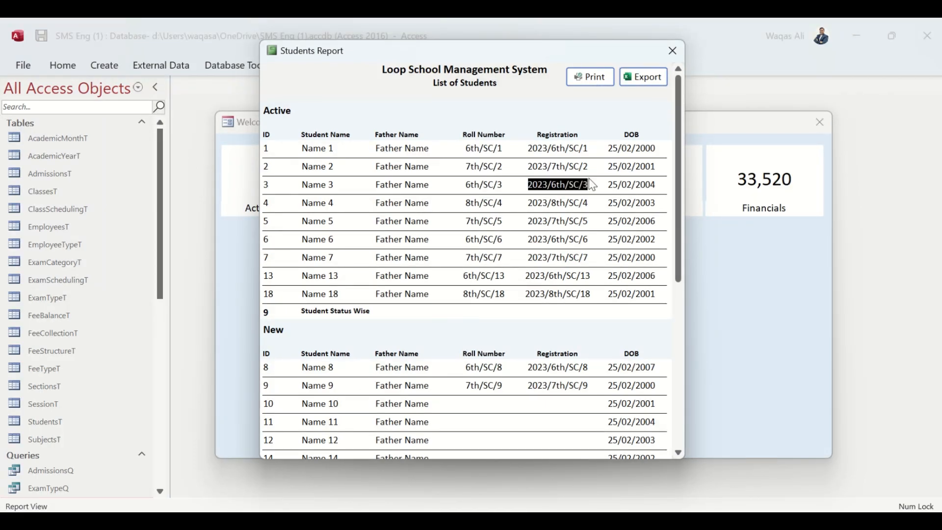
{"action": "left_click", "coordinate": [599, 150]}
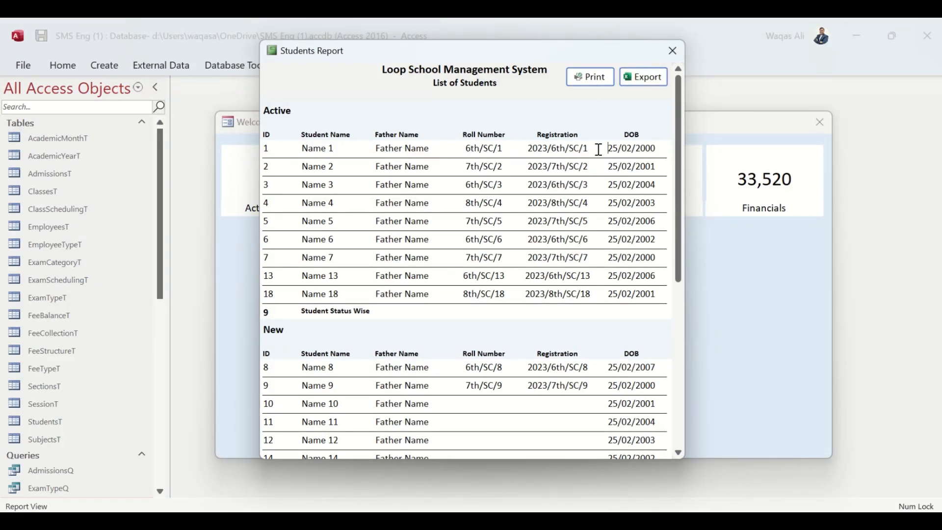
{"action": "left_click", "coordinate": [672, 51]}
{"action": "left_click", "coordinate": [816, 127]}
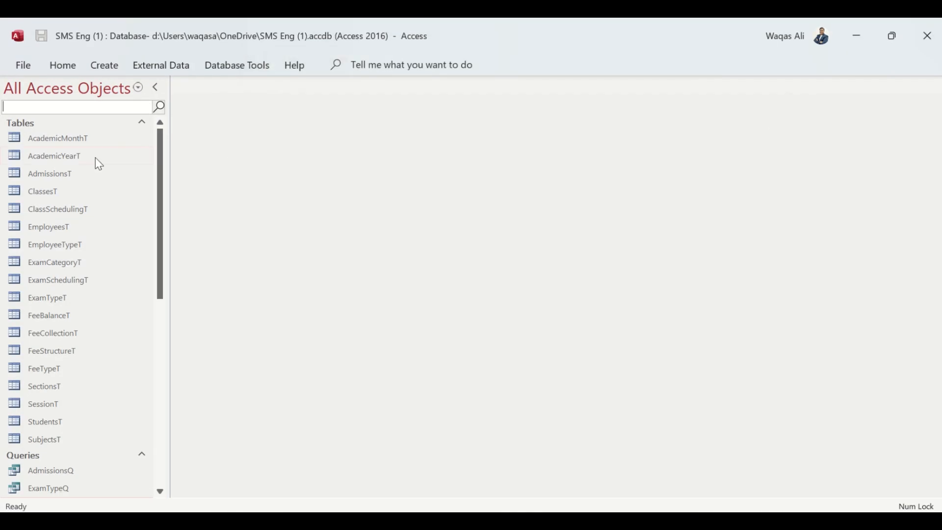
Open the FeeCollectionQ query and examine all its columns, from CollectionID through StatusDate.
{"action": "scroll", "coordinate": [87, 360], "scroll_direction": "down", "scroll_amount": 5}
{"action": "double_click", "coordinate": [69, 227]}
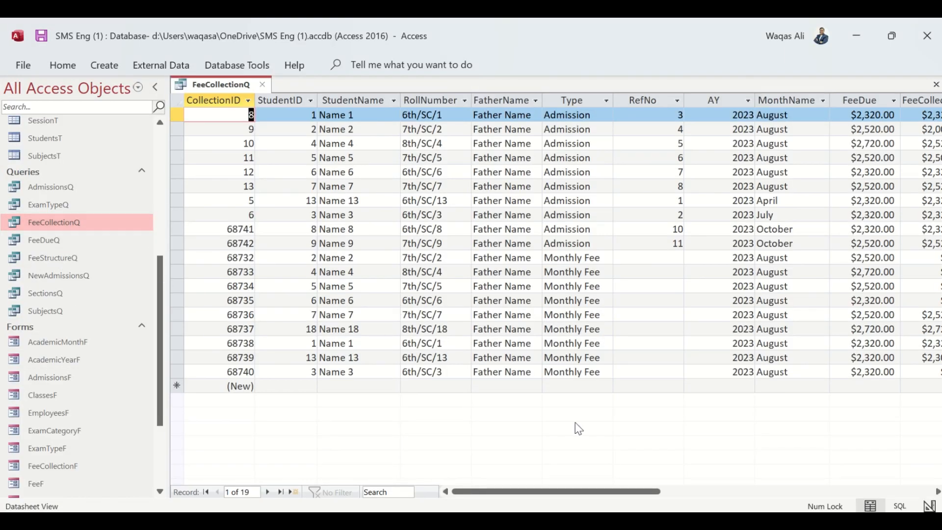
{"action": "left_click_drag", "start_coordinate": [528, 491], "coordinate": [641, 461]}
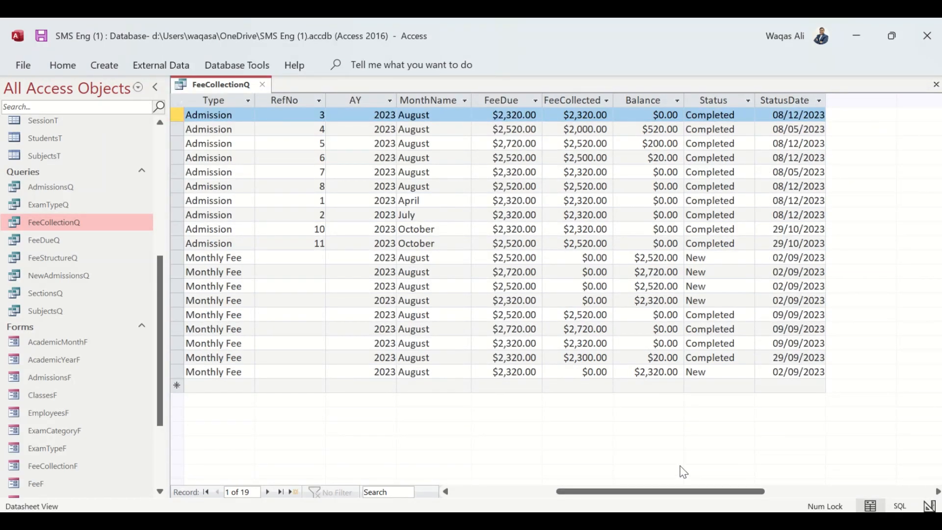
{"action": "left_click_drag", "start_coordinate": [669, 493], "coordinate": [648, 487]}
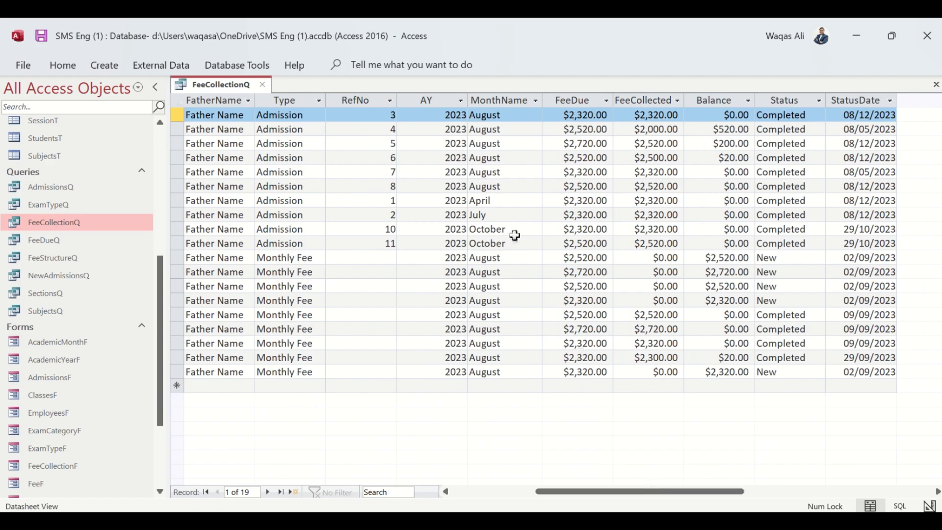
{"action": "left_click_drag", "start_coordinate": [624, 497], "coordinate": [538, 497]}
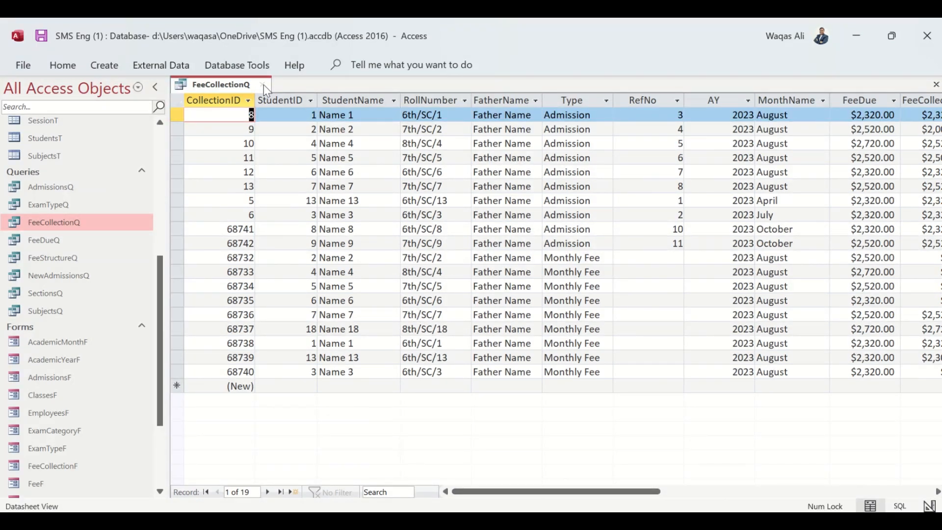
Create a blank report in Design View, closing the Group, Sort, and Total pane and widening the Property Sheet.
{"action": "left_click", "coordinate": [101, 72]}
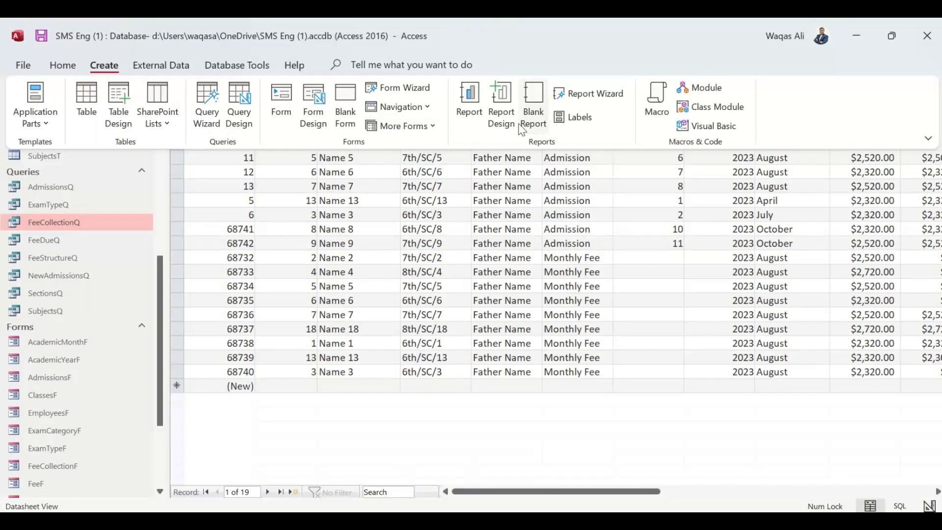
{"action": "left_click", "coordinate": [500, 103]}
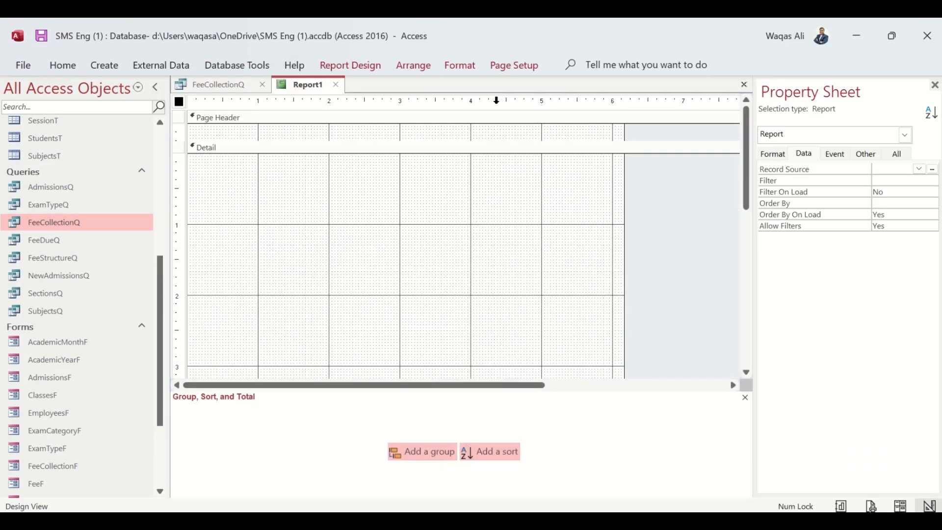
{"action": "left_click", "coordinate": [745, 398]}
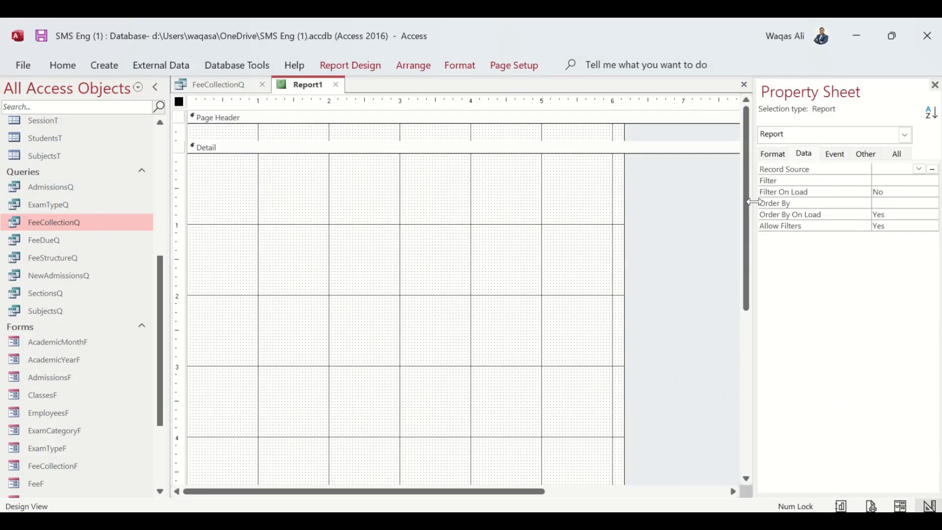
{"action": "left_click_drag", "start_coordinate": [753, 203], "coordinate": [718, 207]}
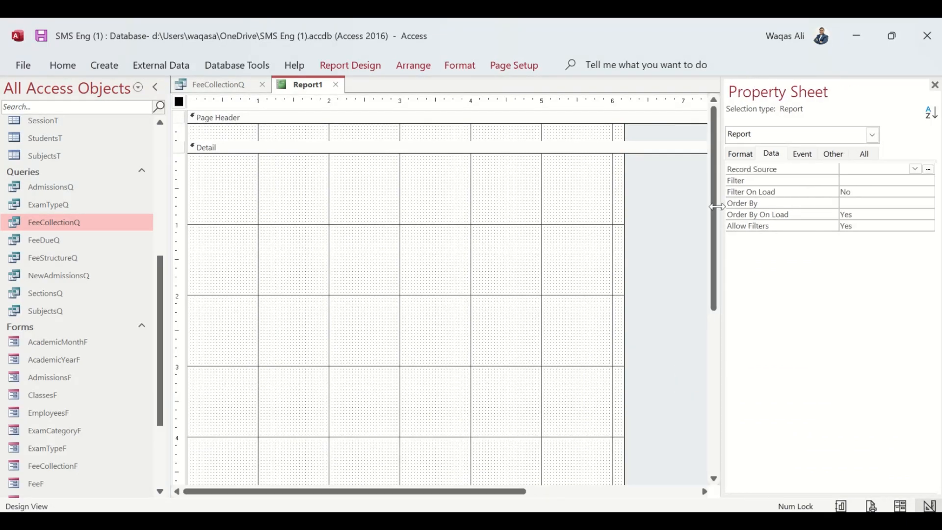
Set the new report's Pop Up and Modal properties to Yes.
{"action": "left_click", "coordinate": [743, 156]}
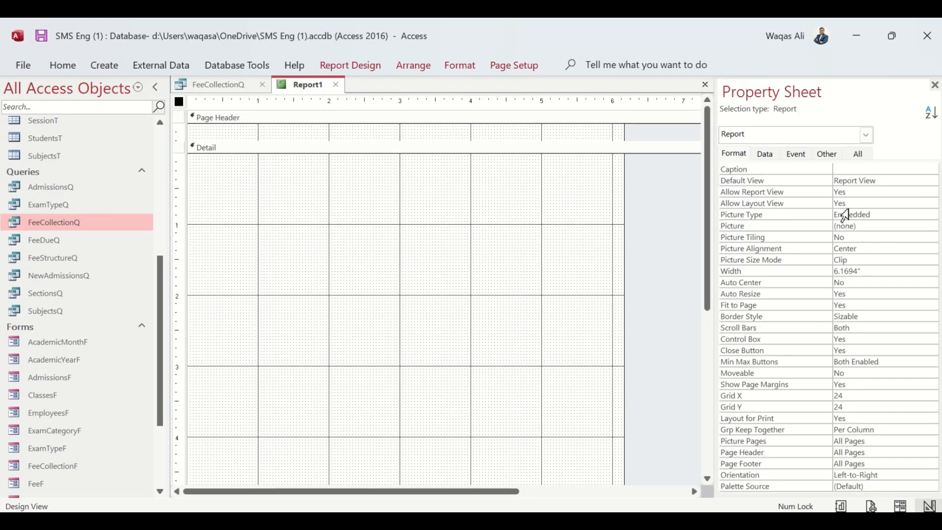
{"action": "left_click", "coordinate": [834, 157]}
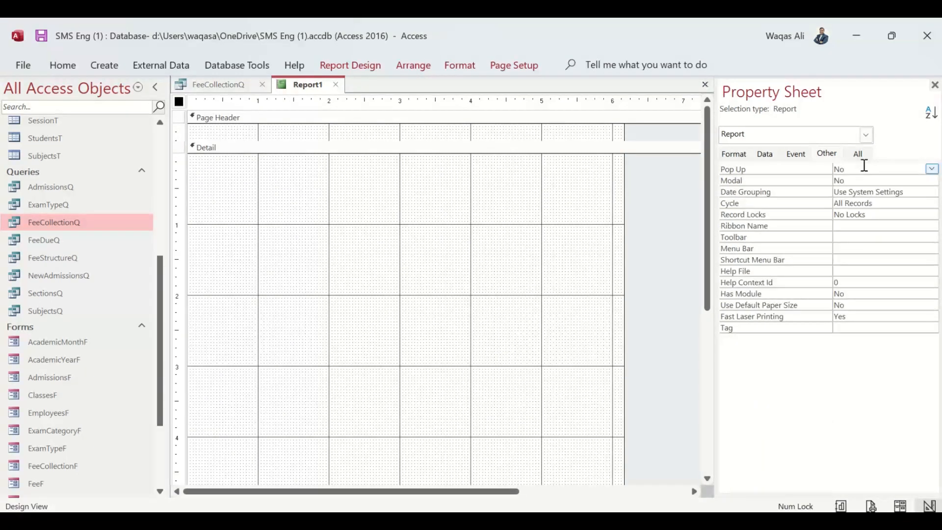
{"action": "double_click", "coordinate": [864, 169]}
{"action": "double_click", "coordinate": [865, 182]}
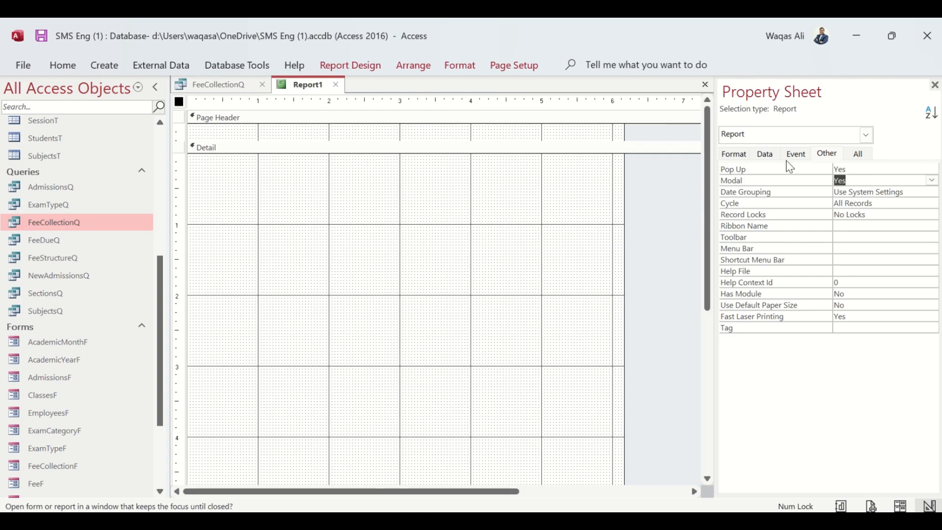
{"action": "left_click", "coordinate": [744, 156]}
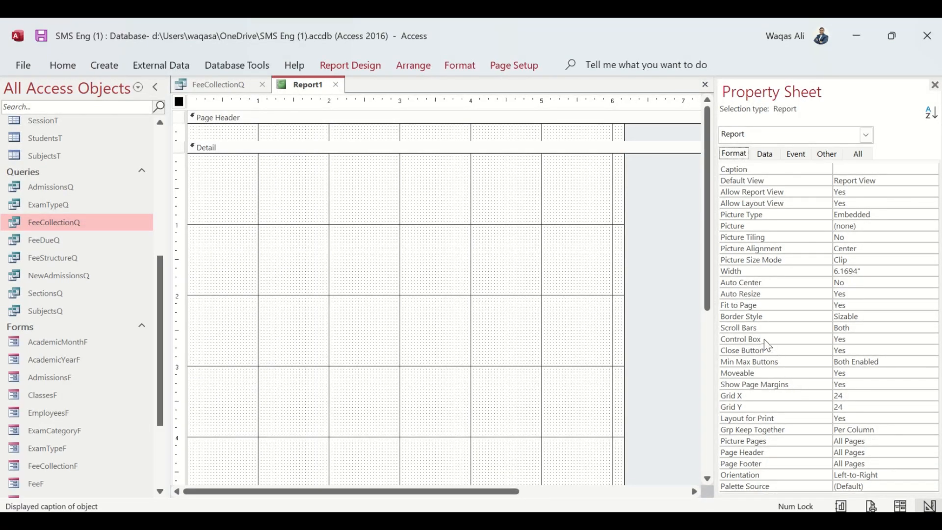
Display the blank report in Report View and examine its pop-up window, window controls and scroll bars.
{"action": "right_click", "coordinate": [306, 86]}
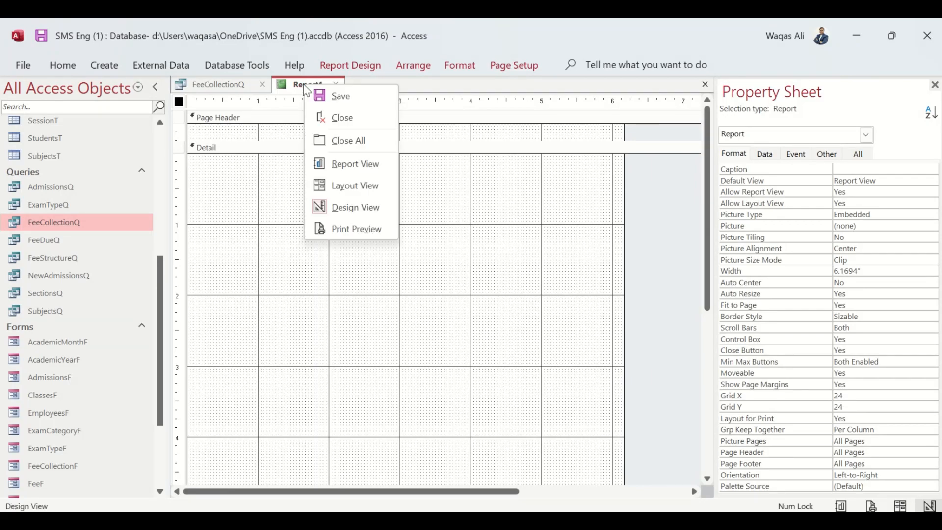
{"action": "left_click", "coordinate": [342, 164]}
{"action": "left_click_drag", "start_coordinate": [382, 111], "coordinate": [435, 95]}
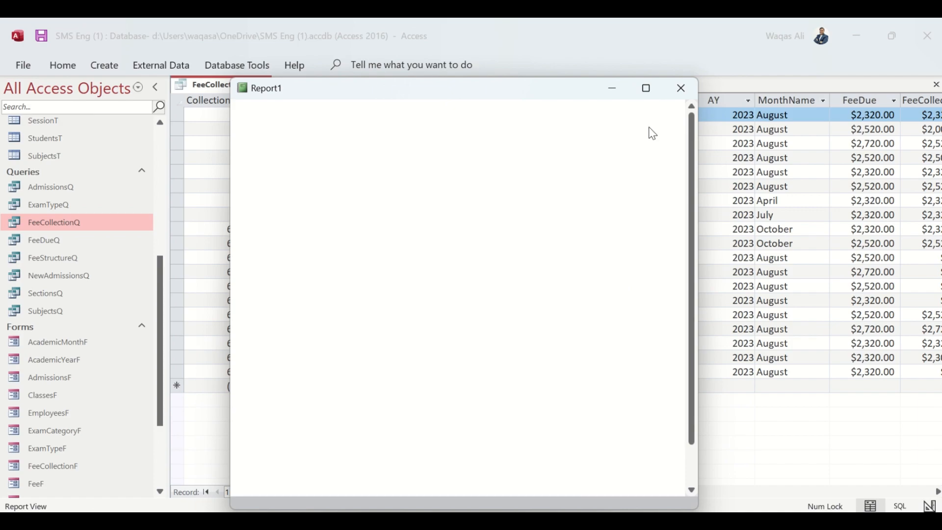
{"action": "mouse_move", "coordinate": [643, 92]}
{"action": "scroll", "coordinate": [645, 368], "scroll_direction": "down", "scroll_amount": 1}
{"action": "scroll", "coordinate": [647, 377], "scroll_direction": "down", "scroll_amount": 2}
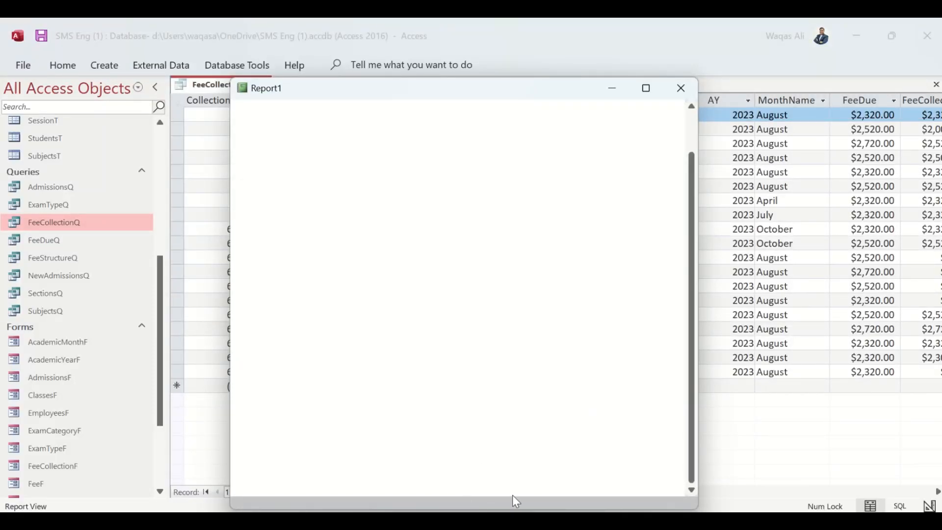
{"action": "scroll", "coordinate": [574, 366], "scroll_direction": "up", "scroll_amount": 3}
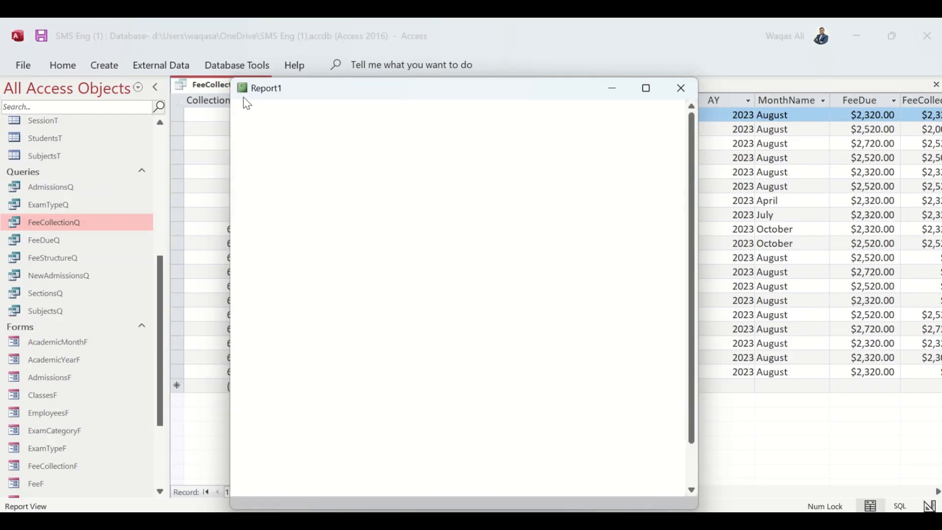
Save the report as FeeCollectionR.
{"action": "right_click", "coordinate": [387, 88]}
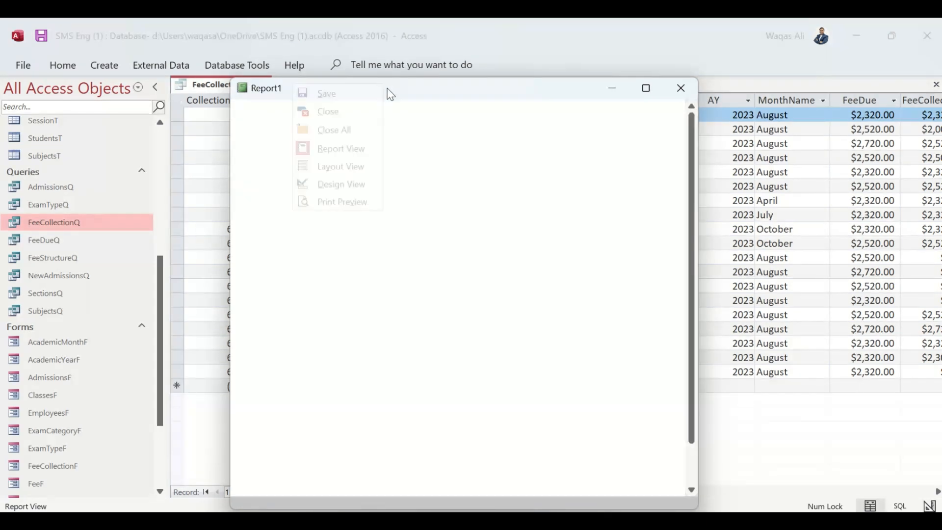
{"action": "left_click", "coordinate": [370, 95]}
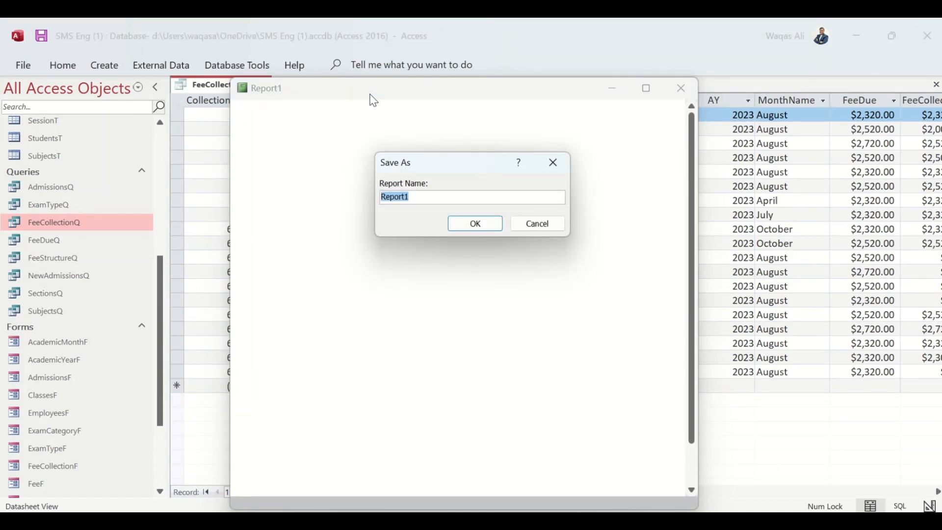
{"action": "type", "text": "FeeCollectionR"}
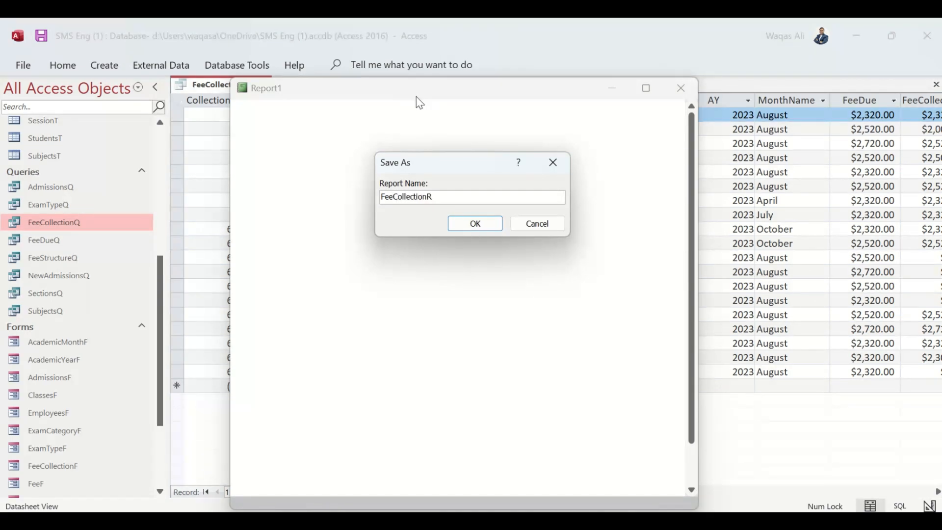
{"action": "left_click", "coordinate": [465, 228]}
Return the FeeCollectionR report to Design View and widen it to about 6.7 inches.
{"action": "right_click", "coordinate": [488, 94]}
{"action": "left_click", "coordinate": [489, 94]}
{"action": "right_click", "coordinate": [477, 93]}
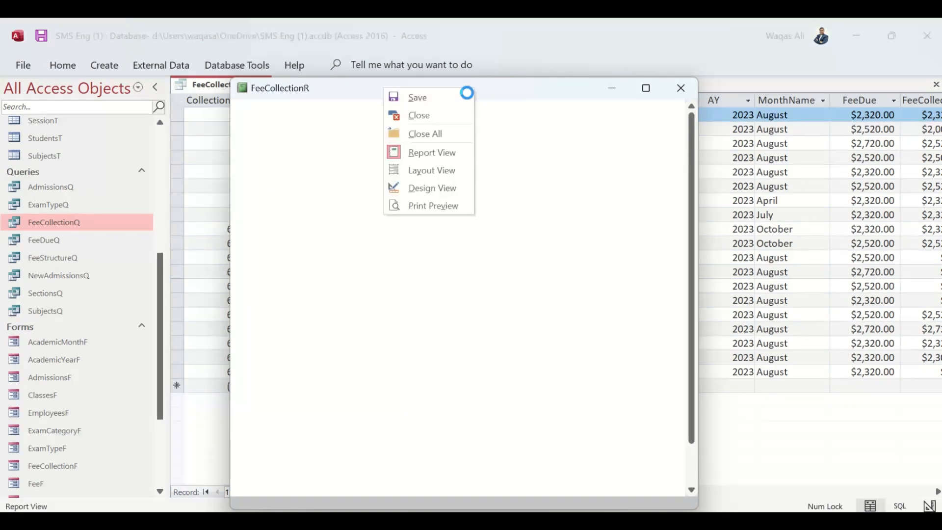
{"action": "left_click", "coordinate": [457, 190]}
{"action": "right_click", "coordinate": [438, 236]}
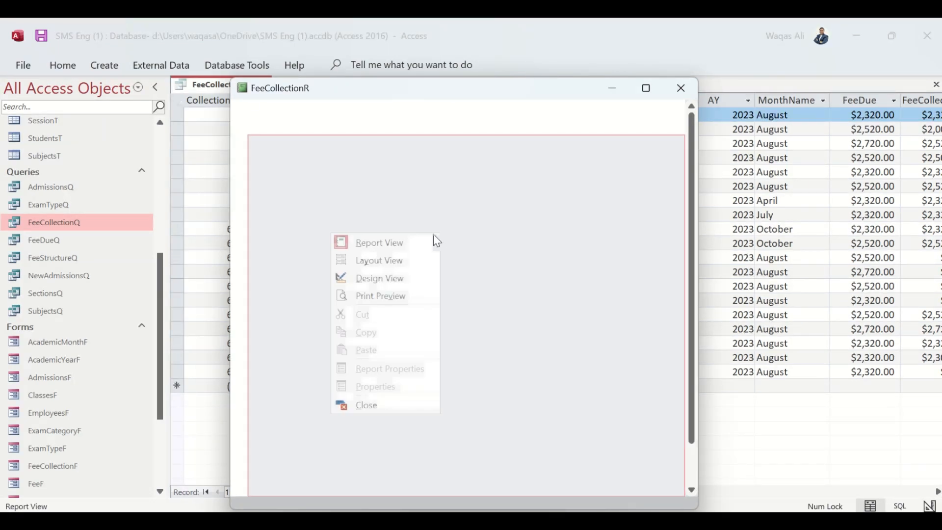
{"action": "left_click", "coordinate": [411, 289]}
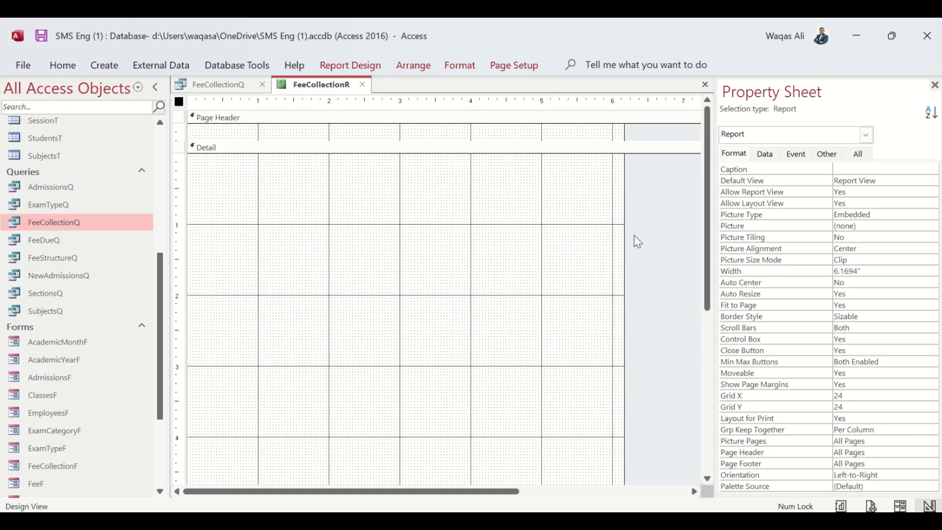
{"action": "left_click_drag", "start_coordinate": [624, 234], "coordinate": [663, 231]}
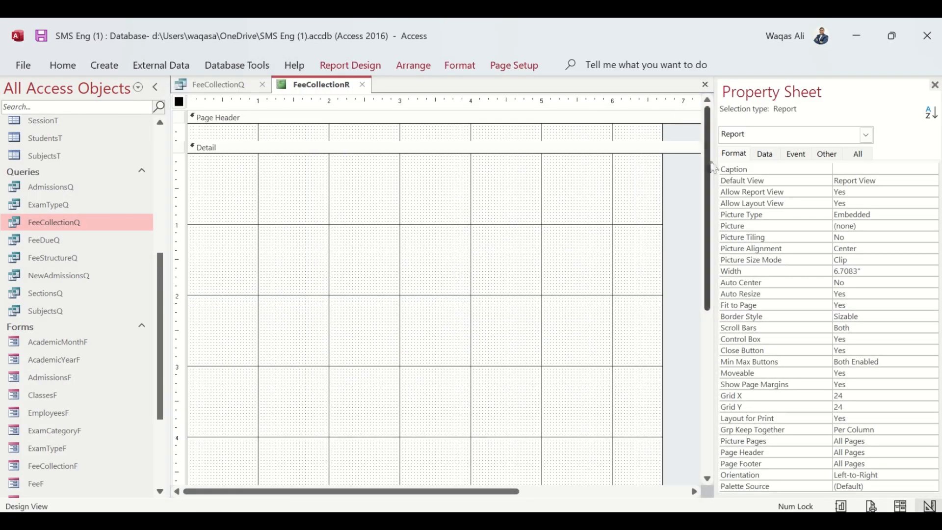
Set the report's Caption to "Fee Collection Report".
{"action": "left_click", "coordinate": [846, 169]}
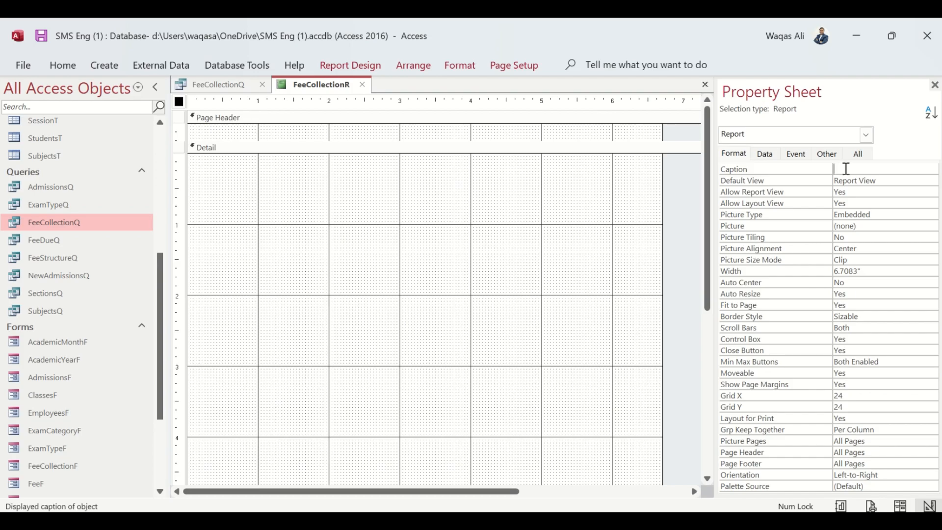
{"action": "type", "text": "Fee Collection Report"}
{"action": "key", "text": "Return"}
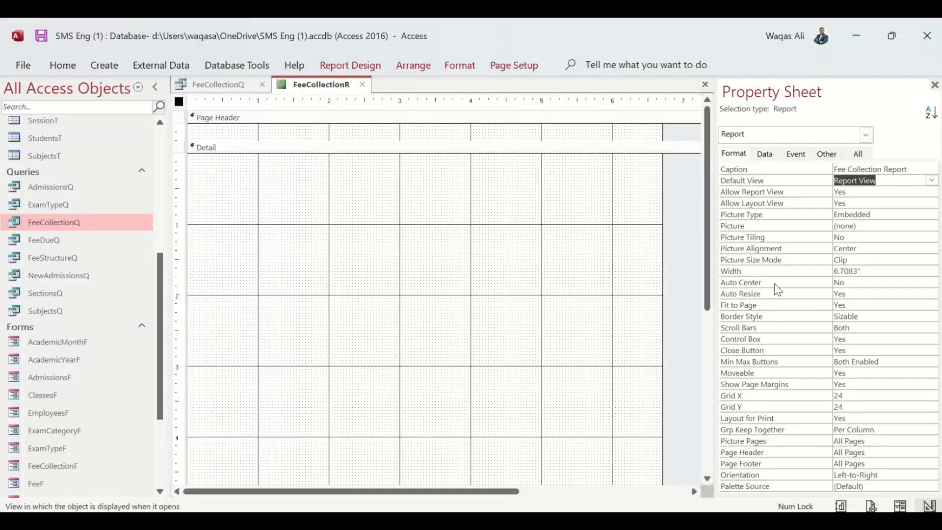
Set the report's Auto Center property to Yes and its Scroll Bars property to Vertical Only.
{"action": "double_click", "coordinate": [873, 283]}
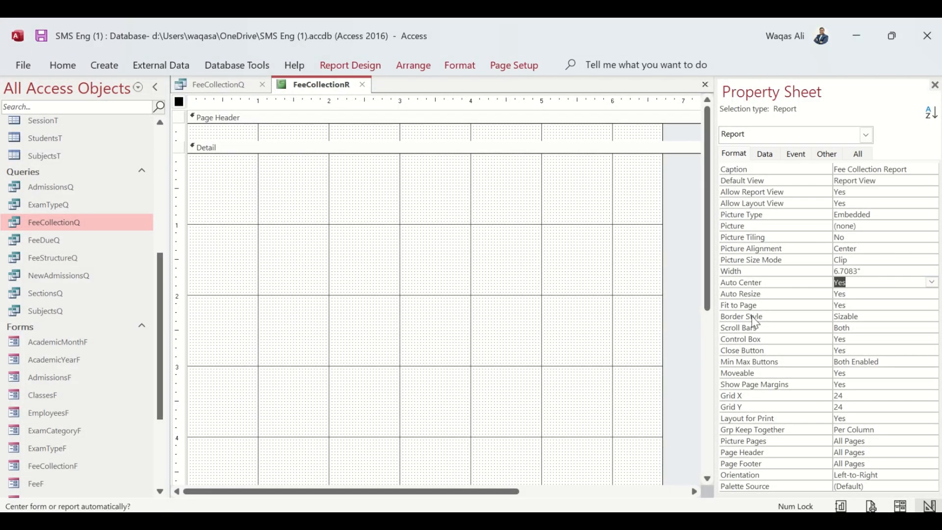
{"action": "left_click", "coordinate": [868, 329]}
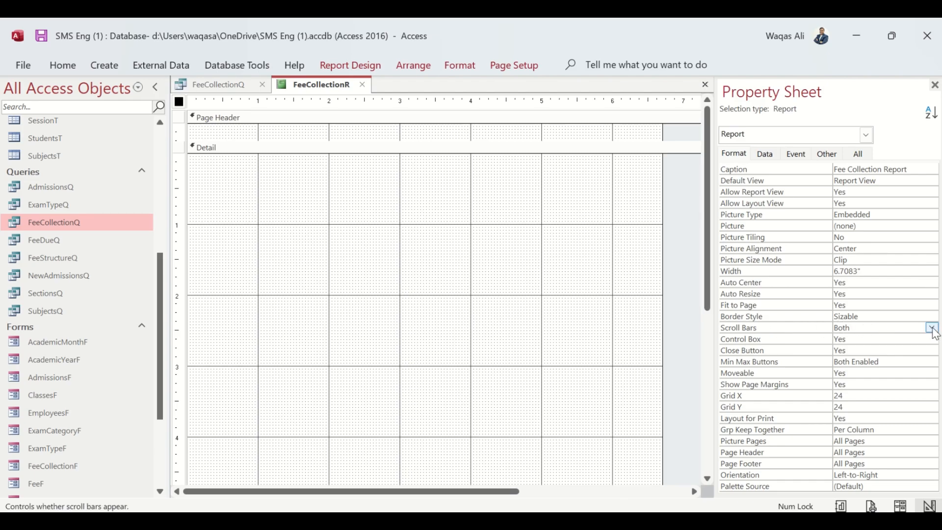
{"action": "left_click", "coordinate": [932, 328]}
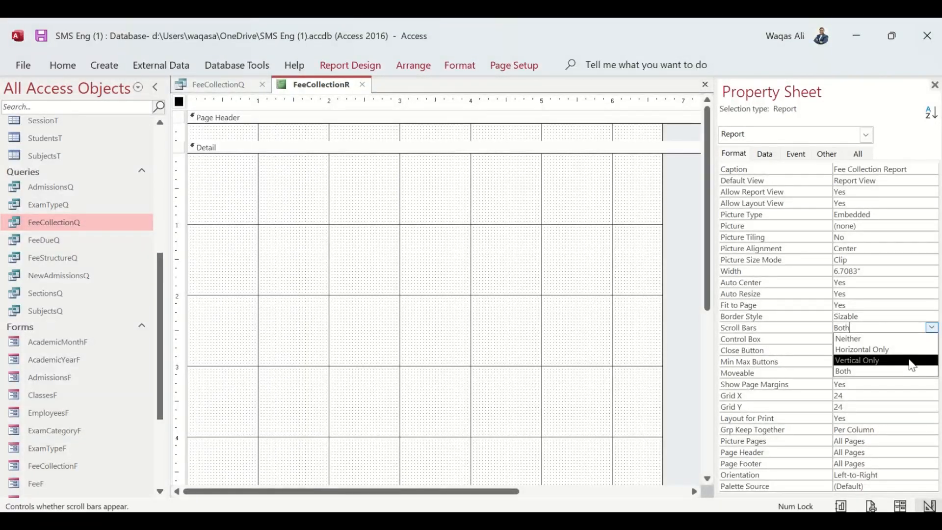
{"action": "left_click", "coordinate": [911, 362]}
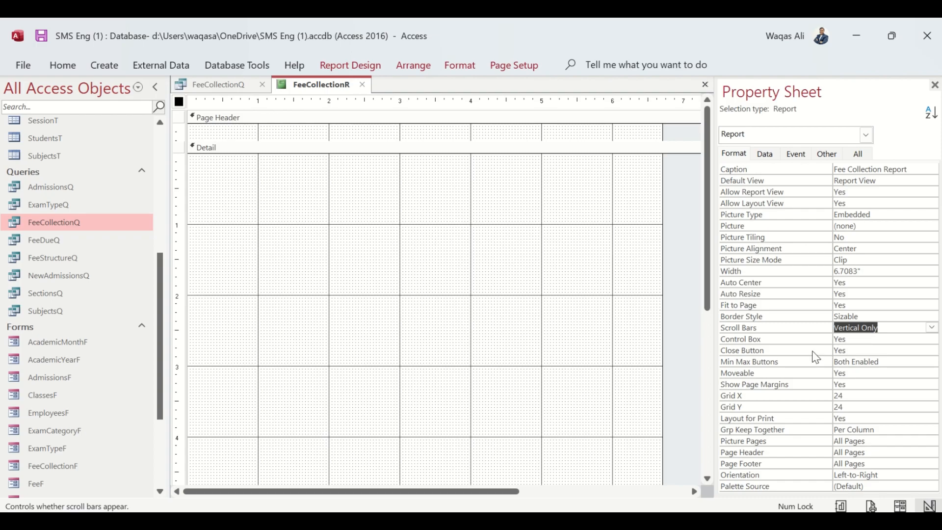
Try the report with its Control Box set to No, check it in Report View, and restore Control Box to Yes in Design View.
{"action": "double_click", "coordinate": [853, 340]}
{"action": "right_click", "coordinate": [316, 88]}
{"action": "left_click", "coordinate": [351, 159]}
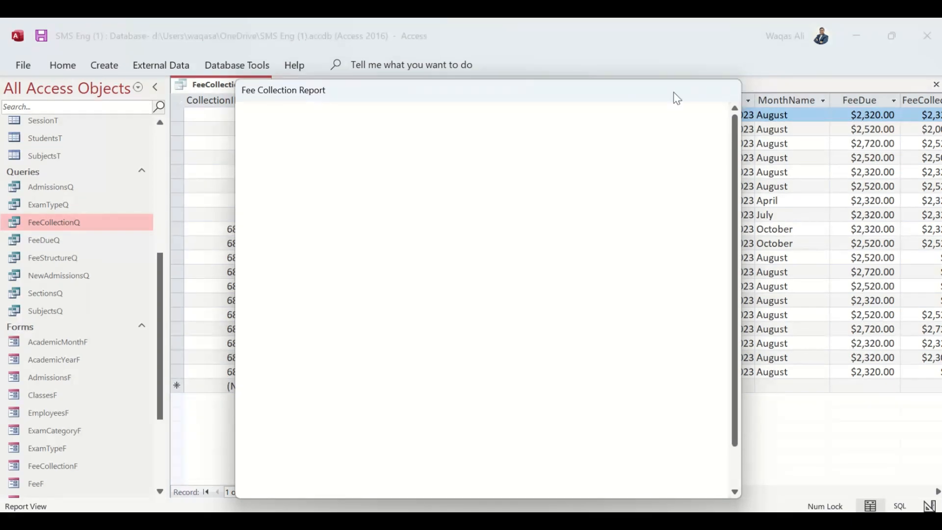
{"action": "right_click", "coordinate": [638, 94]}
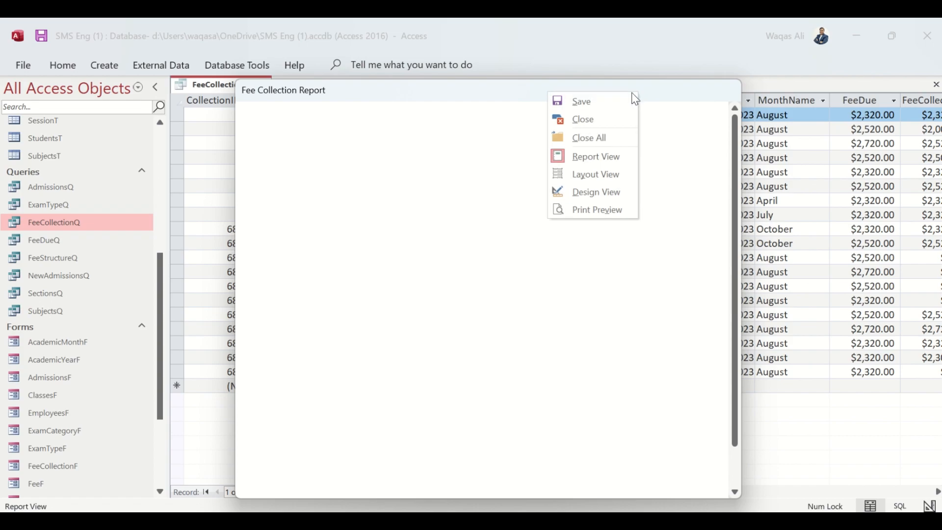
{"action": "left_click", "coordinate": [588, 192]}
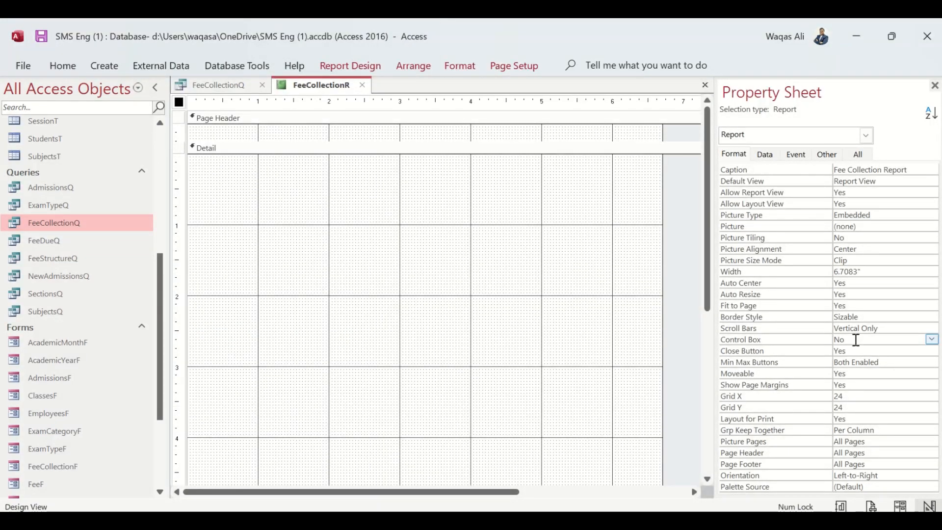
{"action": "left_click", "coordinate": [932, 339]}
{"action": "left_click", "coordinate": [909, 350]}
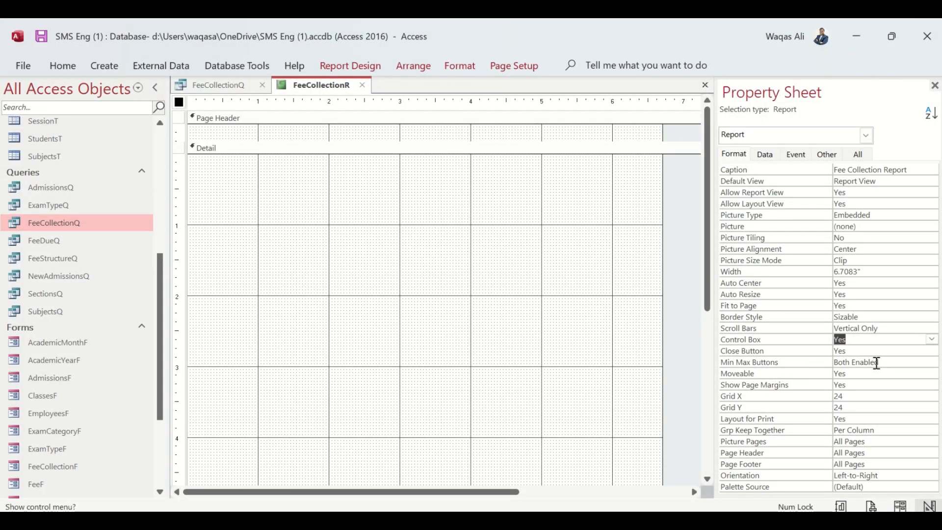
Set the report's Min Max Buttons property to None.
{"action": "left_click", "coordinate": [925, 363]}
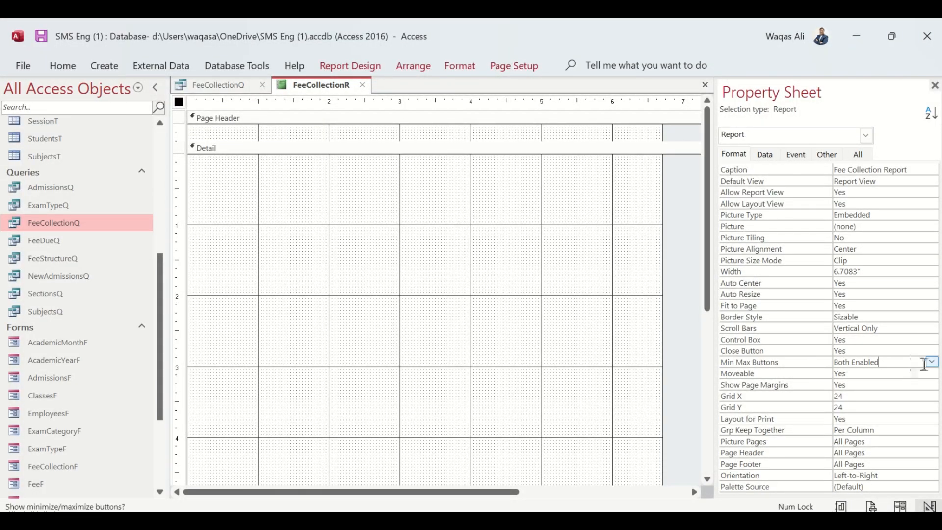
{"action": "left_click", "coordinate": [931, 362]}
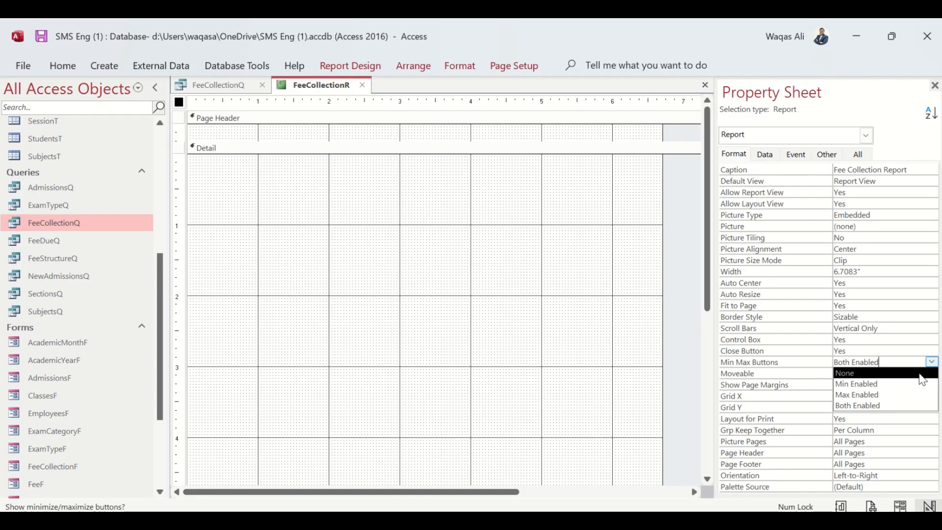
{"action": "left_click", "coordinate": [919, 374]}
Check the pop-up report's title bar in Report View and return the report to Design View.
{"action": "right_click", "coordinate": [321, 95]}
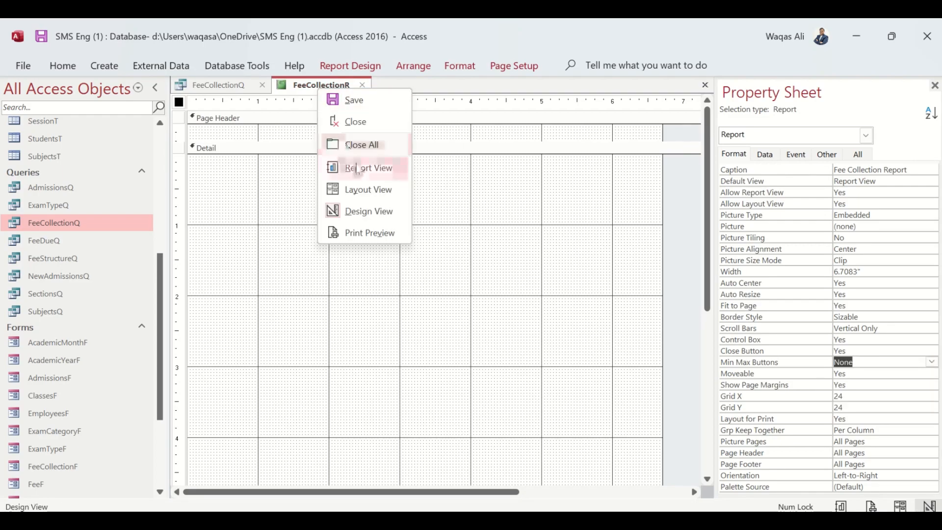
{"action": "left_click", "coordinate": [355, 167]}
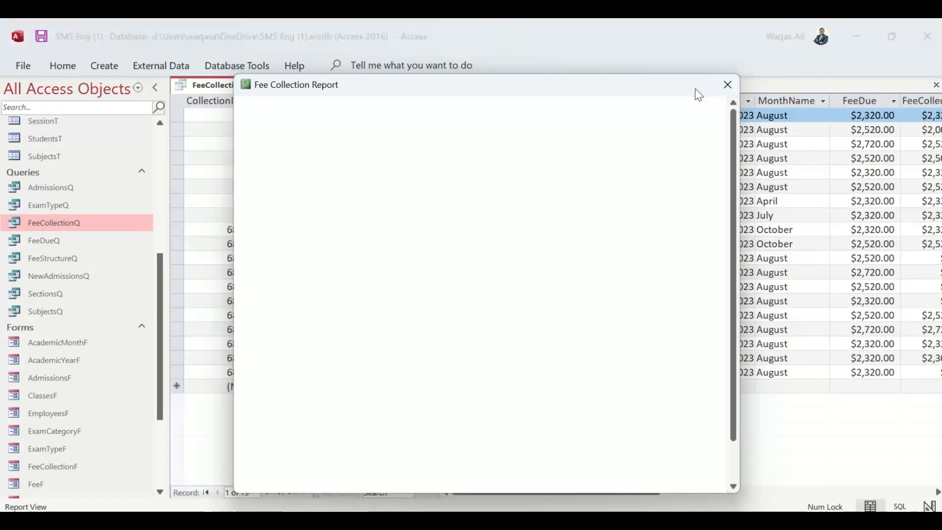
{"action": "right_click", "coordinate": [499, 93]}
{"action": "left_click", "coordinate": [498, 96]}
{"action": "right_click", "coordinate": [501, 98]}
{"action": "left_click", "coordinate": [481, 101]}
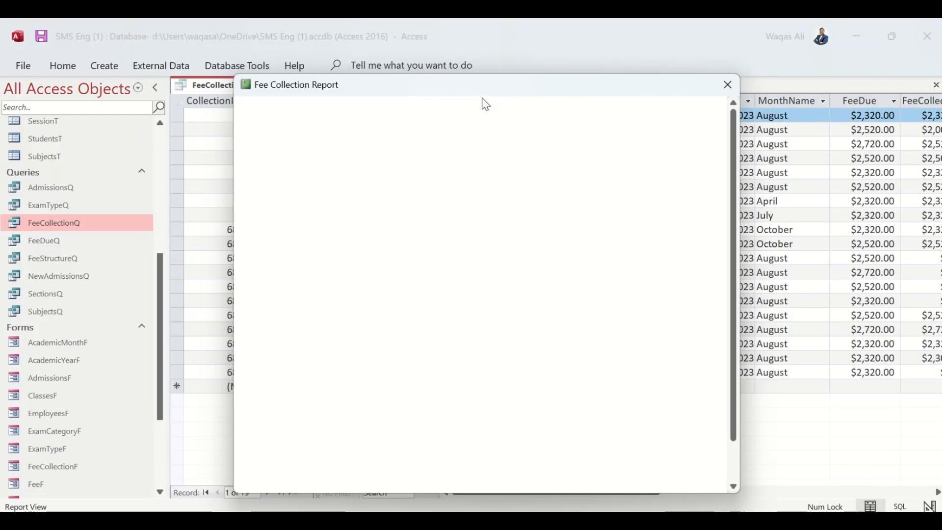
{"action": "right_click", "coordinate": [482, 100]}
{"action": "left_click", "coordinate": [451, 150]}
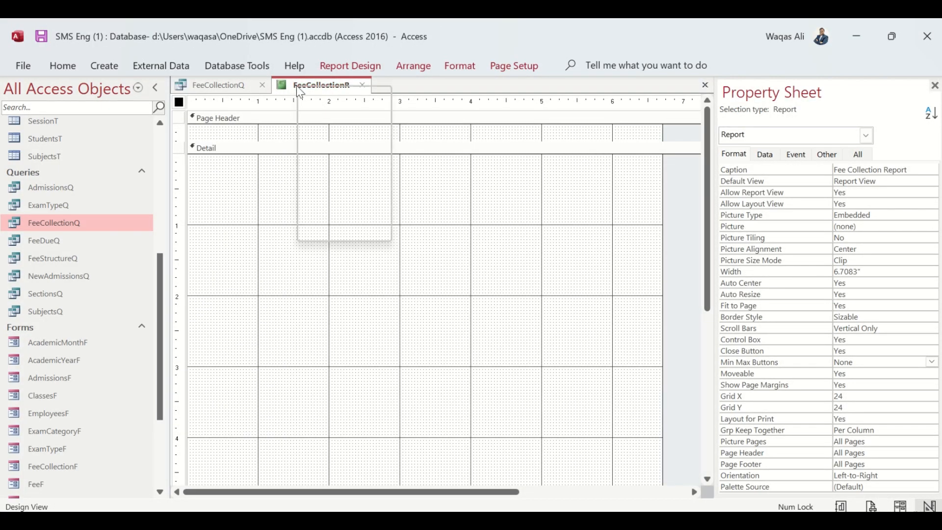
{"action": "left_click", "coordinate": [206, 85]}
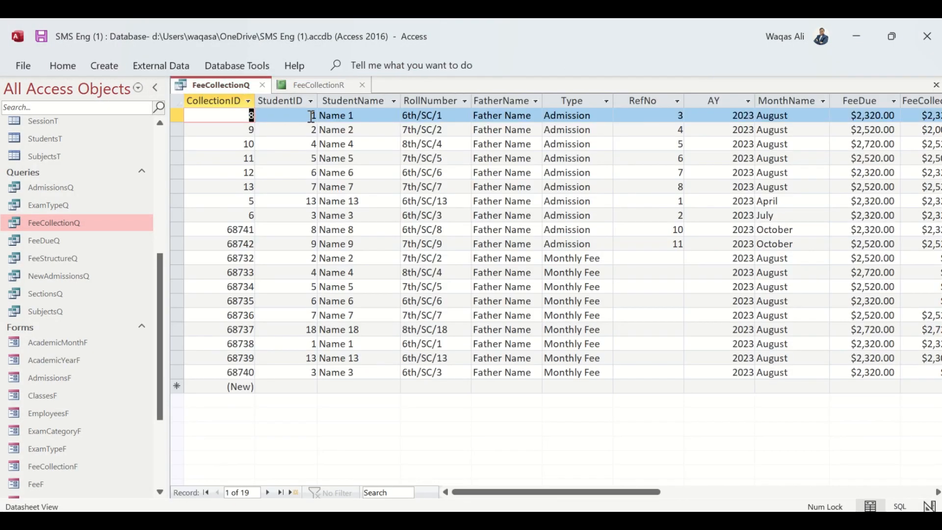
{"action": "left_click", "coordinate": [321, 86]}
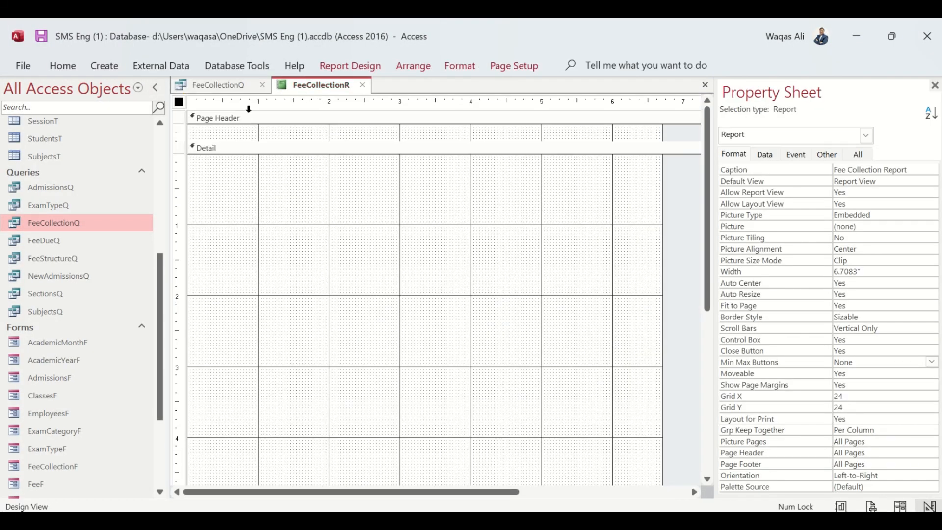
{"action": "left_click", "coordinate": [763, 156]}
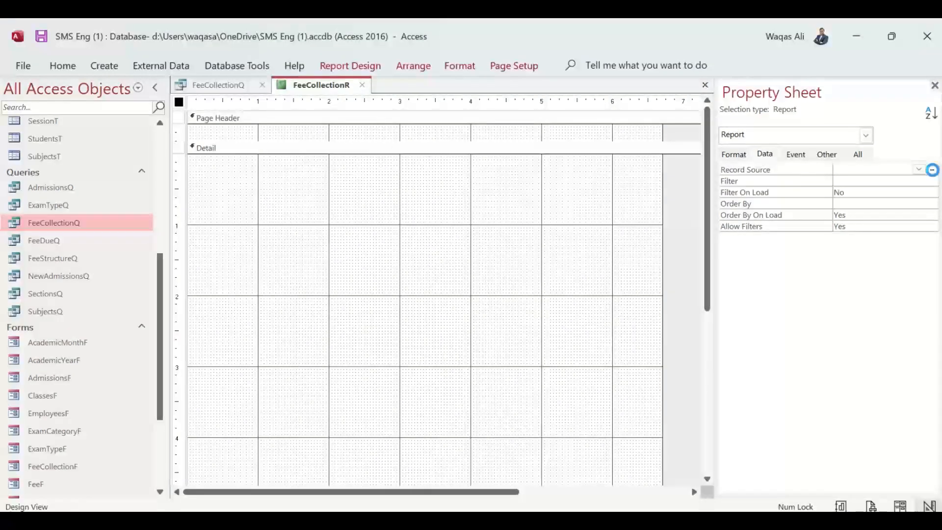
{"action": "left_click", "coordinate": [932, 170]}
{"action": "left_click", "coordinate": [758, 160]}
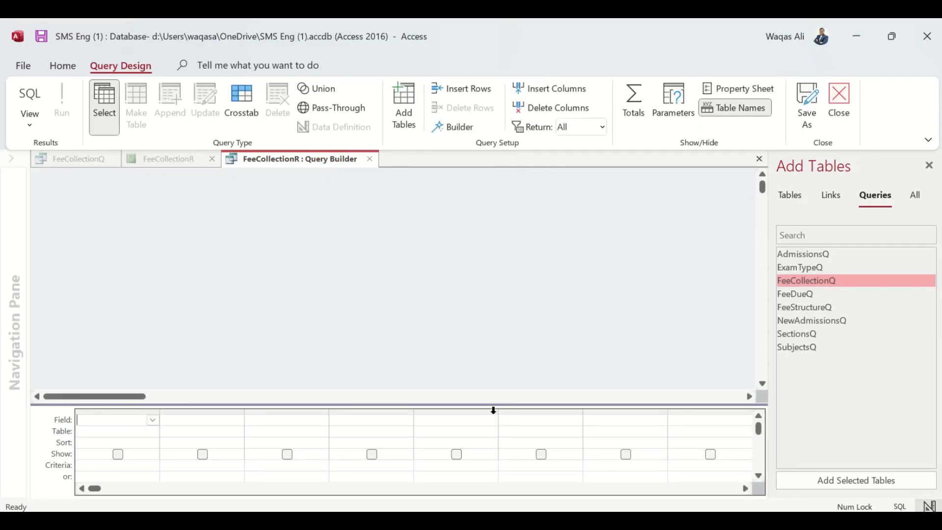
{"action": "left_click_drag", "start_coordinate": [501, 404], "coordinate": [502, 332]}
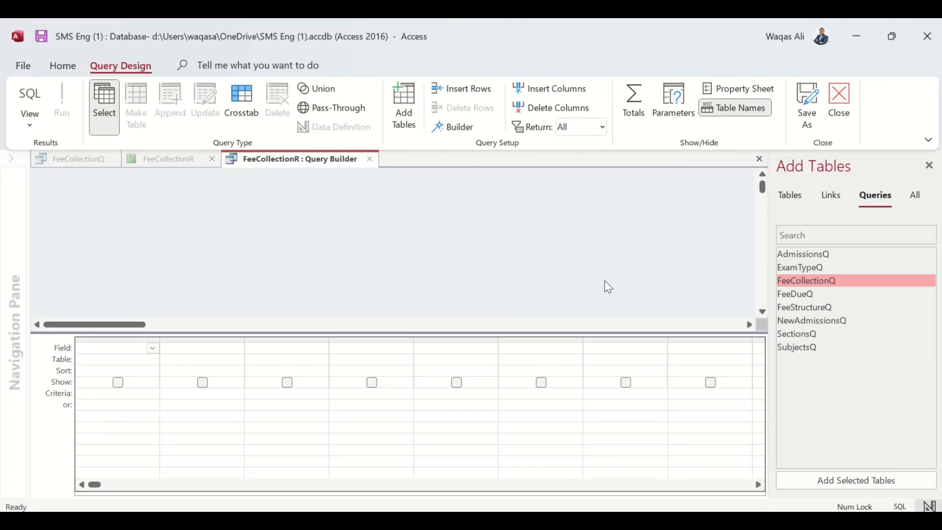
{"action": "left_click", "coordinate": [370, 159]}
{"action": "left_click", "coordinate": [479, 329]}
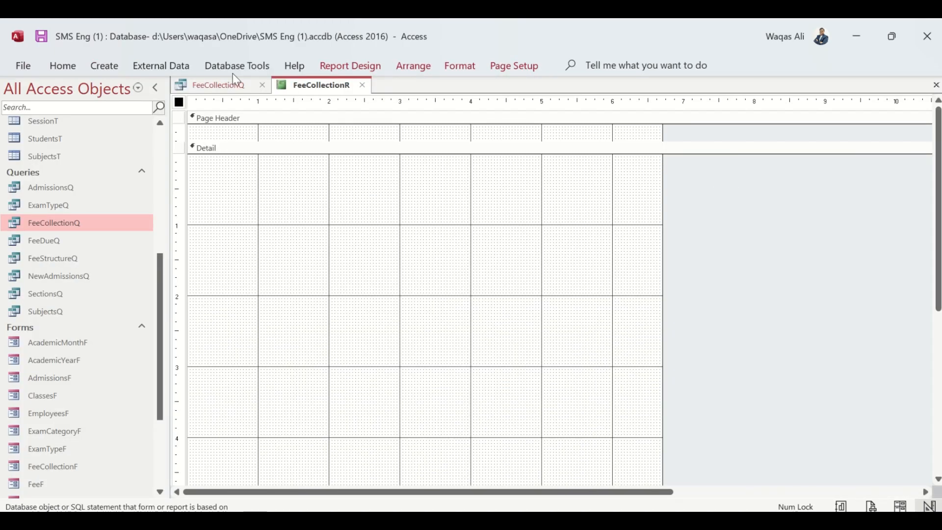
Try FeeCollectionQ directly as the report's Record Source, and clear the property again.
{"action": "left_click", "coordinate": [353, 68]}
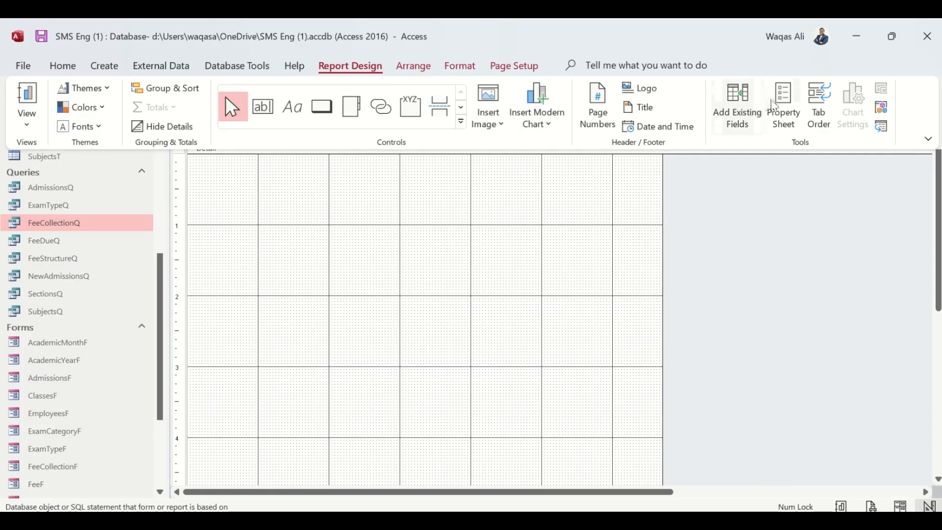
{"action": "left_click", "coordinate": [784, 106]}
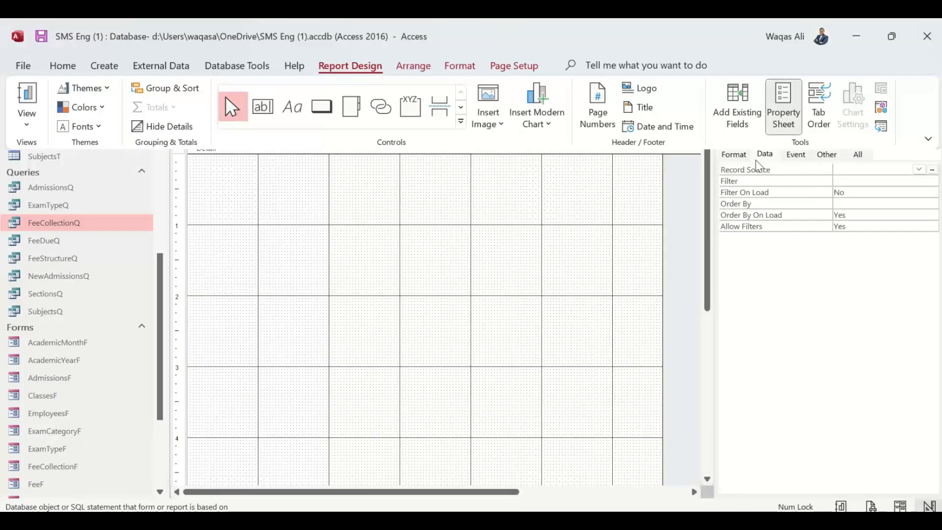
{"action": "left_click", "coordinate": [919, 169]}
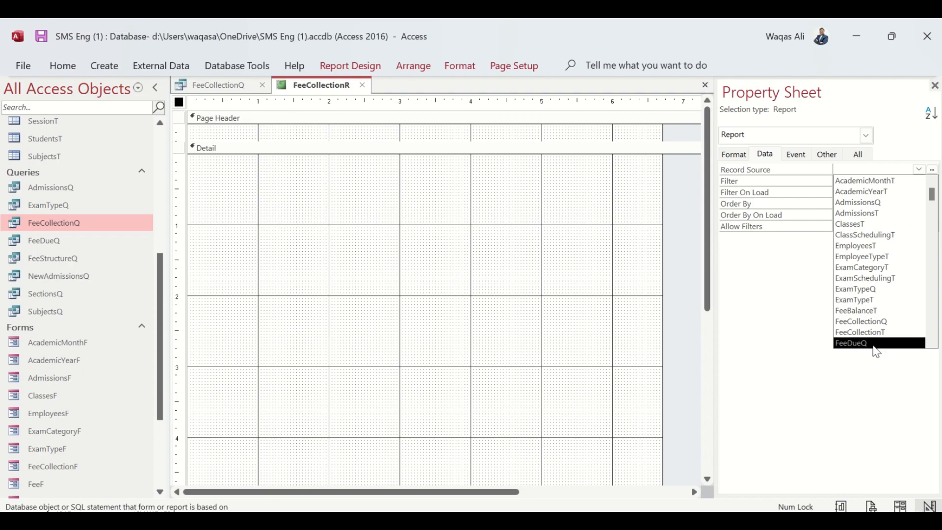
{"action": "left_click", "coordinate": [878, 329]}
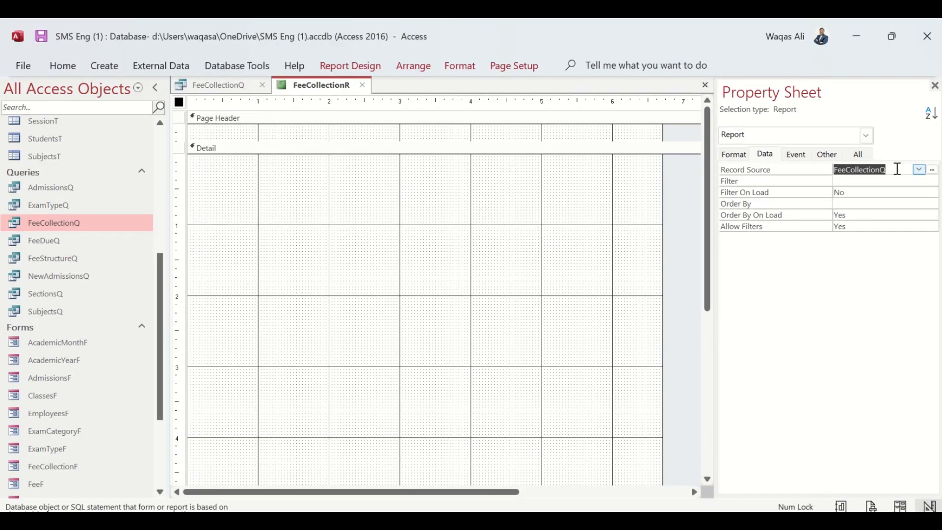
{"action": "key", "text": "Delete"}
Open the query builder for the report's Record Source, add FeeCollectionQ, and enlarge its field list.
{"action": "left_click", "coordinate": [935, 169]}
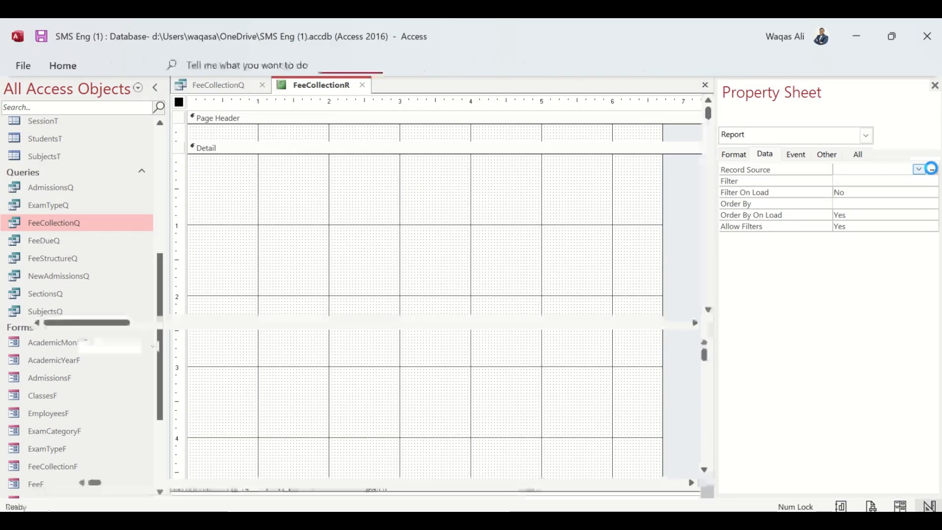
{"action": "left_click", "coordinate": [756, 161]}
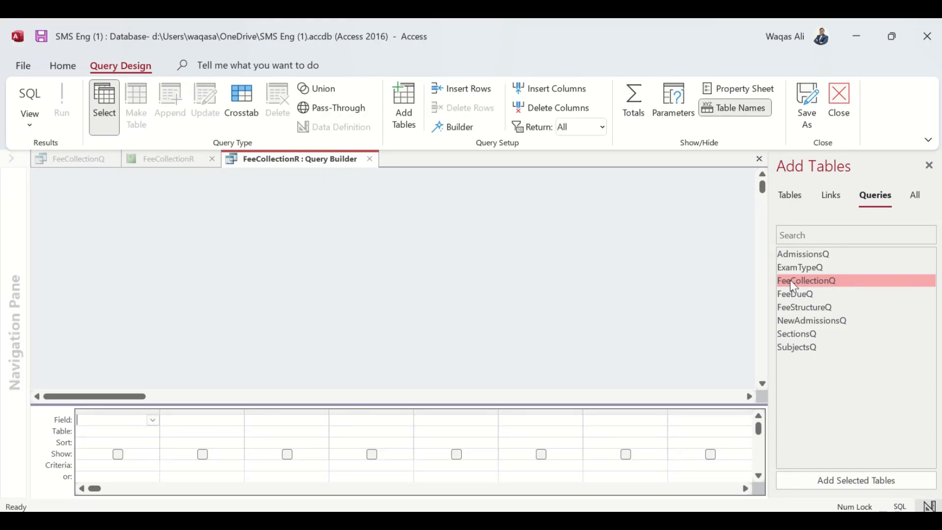
{"action": "left_click_drag", "start_coordinate": [809, 281], "coordinate": [473, 239]}
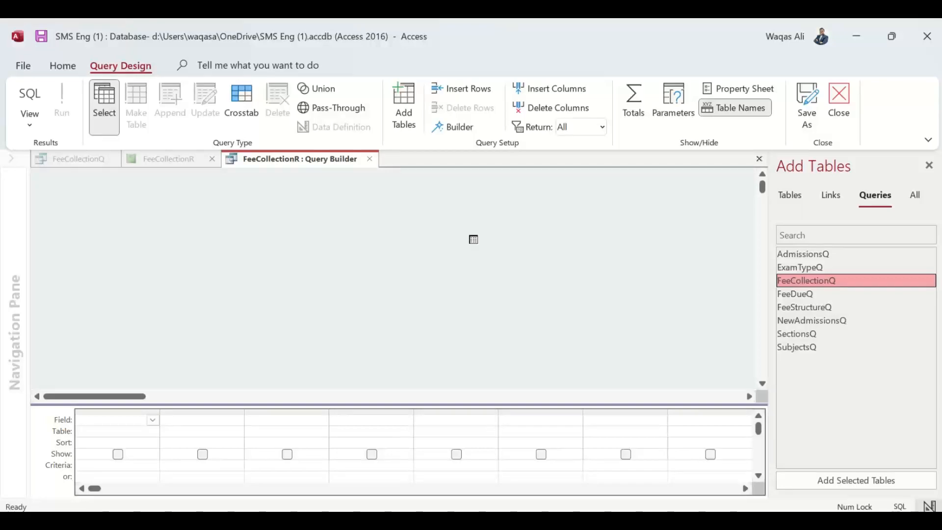
{"action": "left_click_drag", "start_coordinate": [340, 218], "coordinate": [276, 190]}
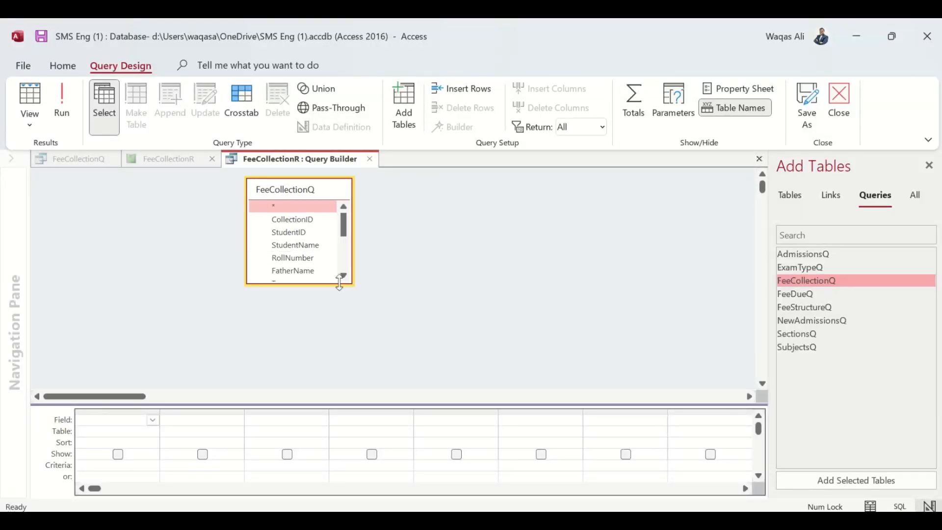
{"action": "left_click_drag", "start_coordinate": [343, 283], "coordinate": [339, 388]}
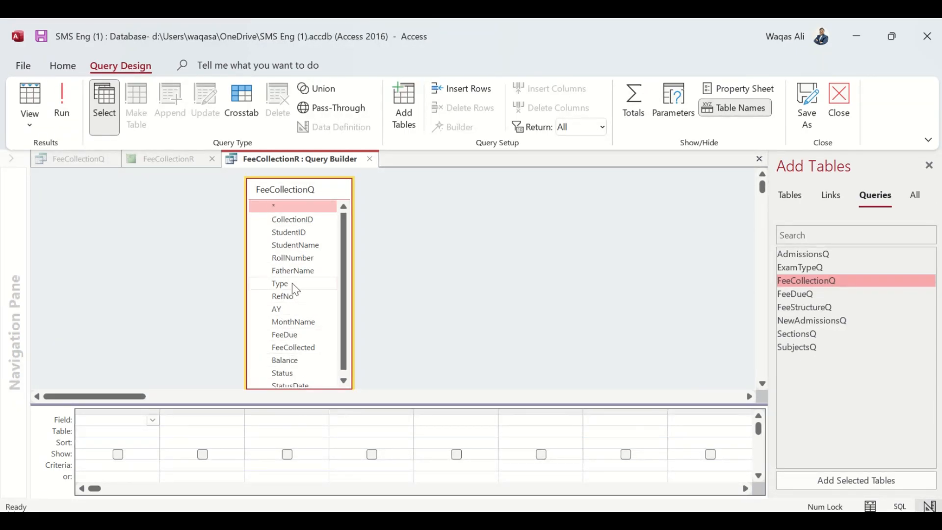
Add every individual FeeCollectionQ field, from CollectionID through StatusDate, to the query design grid in listed order.
{"action": "left_click", "coordinate": [314, 223]}
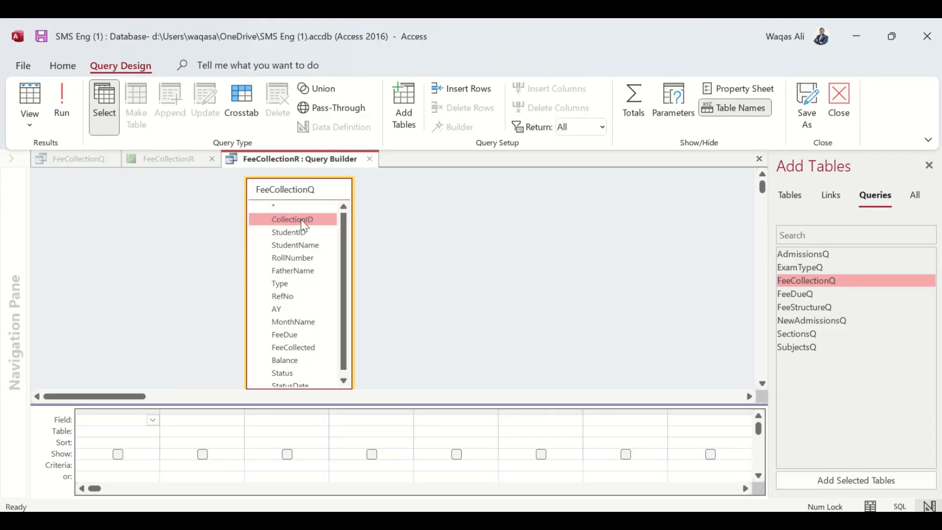
{"action": "double_click", "coordinate": [301, 219]}
{"action": "double_click", "coordinate": [295, 232]}
{"action": "double_click", "coordinate": [296, 244]}
{"action": "double_click", "coordinate": [291, 257]}
{"action": "double_click", "coordinate": [293, 270]}
{"action": "double_click", "coordinate": [282, 283]}
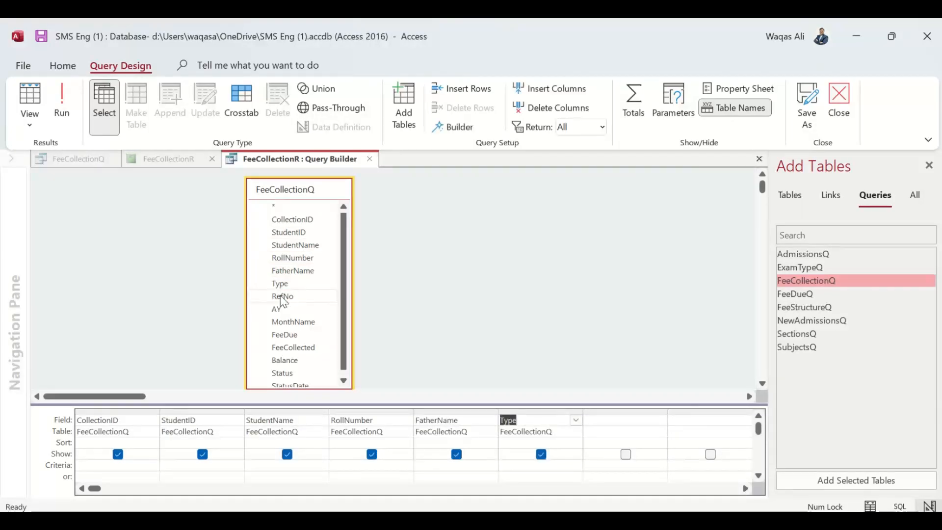
{"action": "double_click", "coordinate": [282, 296]}
{"action": "double_click", "coordinate": [277, 309]}
{"action": "double_click", "coordinate": [293, 322]}
{"action": "double_click", "coordinate": [293, 334]}
{"action": "double_click", "coordinate": [304, 348]}
{"action": "double_click", "coordinate": [292, 360]}
{"action": "double_click", "coordinate": [288, 372]}
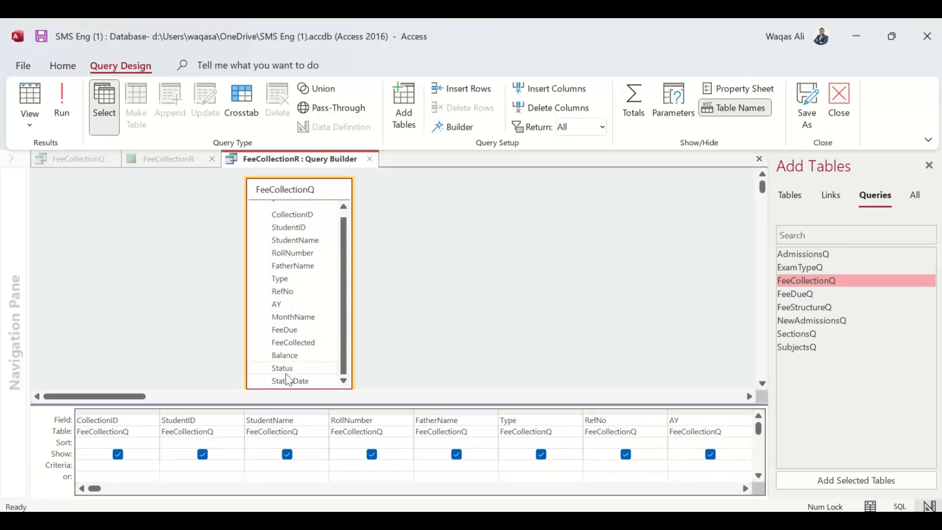
{"action": "double_click", "coordinate": [284, 380]}
Run the record source query to check its records, and close the query builder with the changes saved.
{"action": "left_click", "coordinate": [62, 105]}
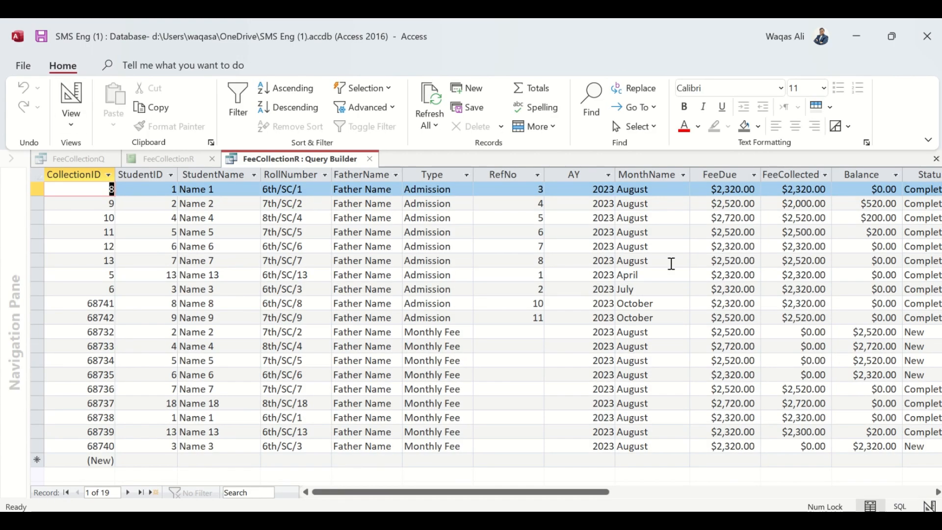
{"action": "left_click_drag", "start_coordinate": [584, 492], "coordinate": [472, 467]}
{"action": "right_click", "coordinate": [312, 158]}
{"action": "key", "text": "Escape"}
{"action": "left_click", "coordinate": [370, 158]}
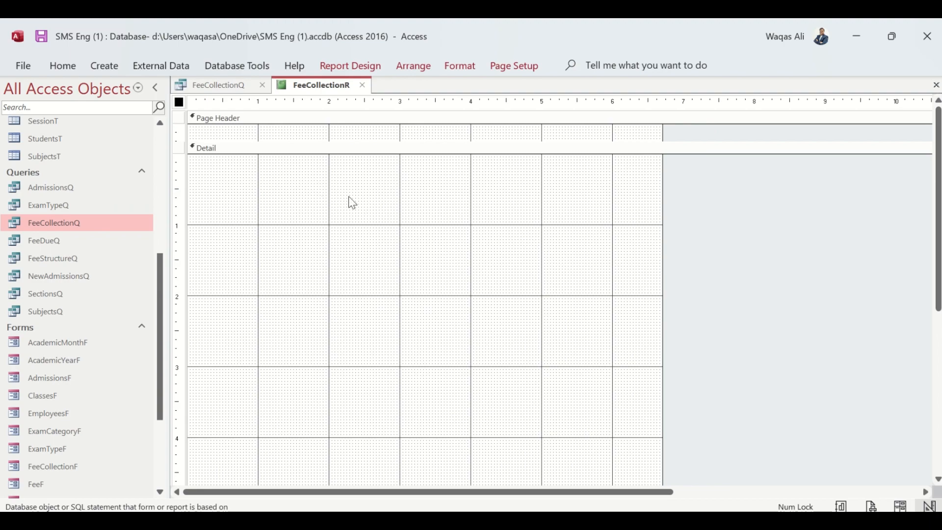
Show the report's available fields and place CollectionID and StudentID one below the other in the Detail section.
{"action": "left_click", "coordinate": [375, 65]}
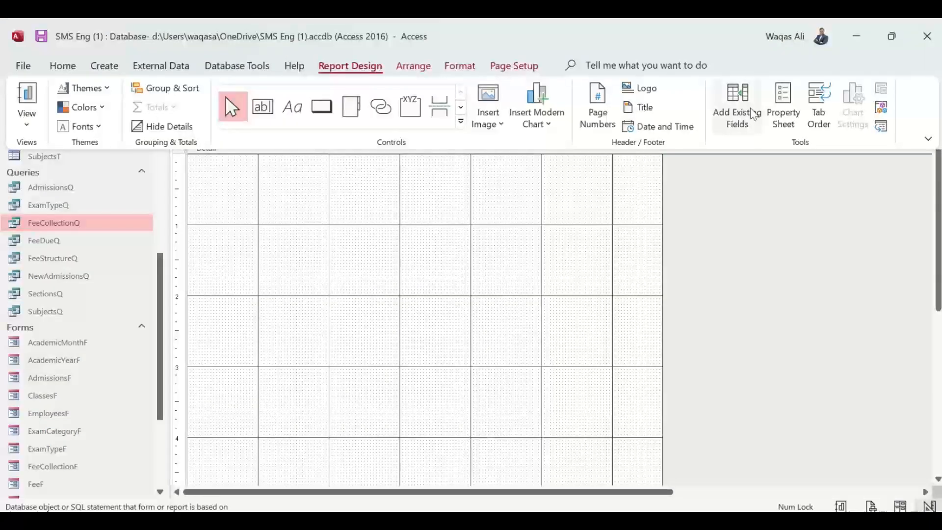
{"action": "left_click", "coordinate": [736, 111]}
{"action": "left_click", "coordinate": [772, 196]}
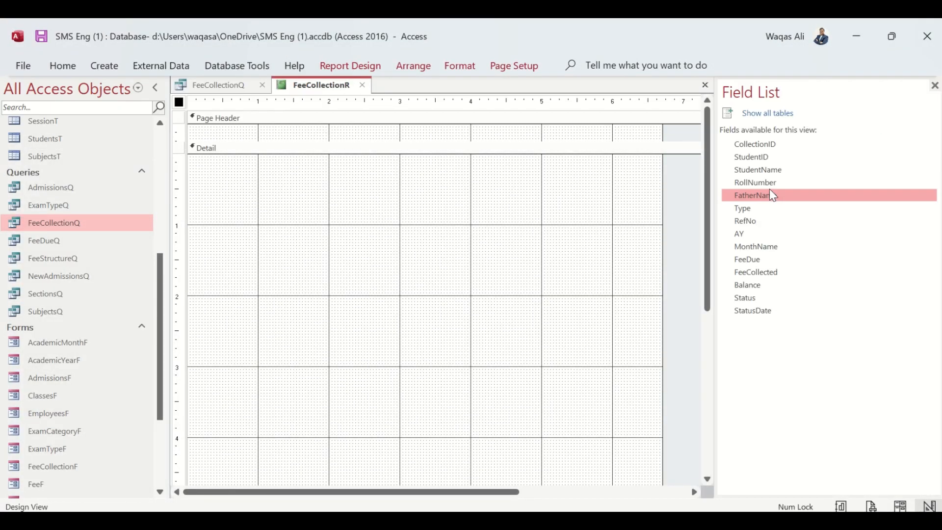
{"action": "left_click_drag", "start_coordinate": [754, 145], "coordinate": [278, 172]}
{"action": "left_click_drag", "start_coordinate": [748, 162], "coordinate": [293, 196]}
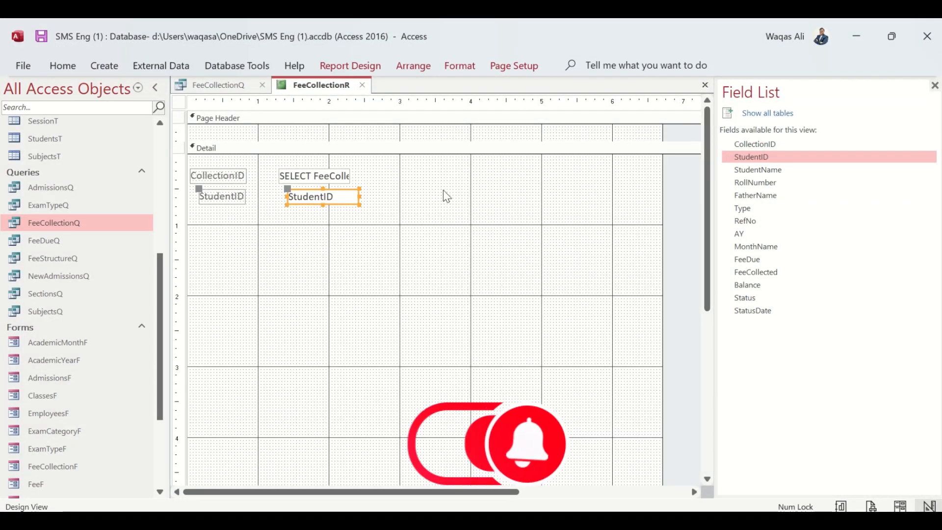
Delete the CollectionID control from the Detail section and place the CollectionID field again above StudentID.
{"action": "left_click", "coordinate": [319, 181]}
{"action": "key", "text": "Delete"}
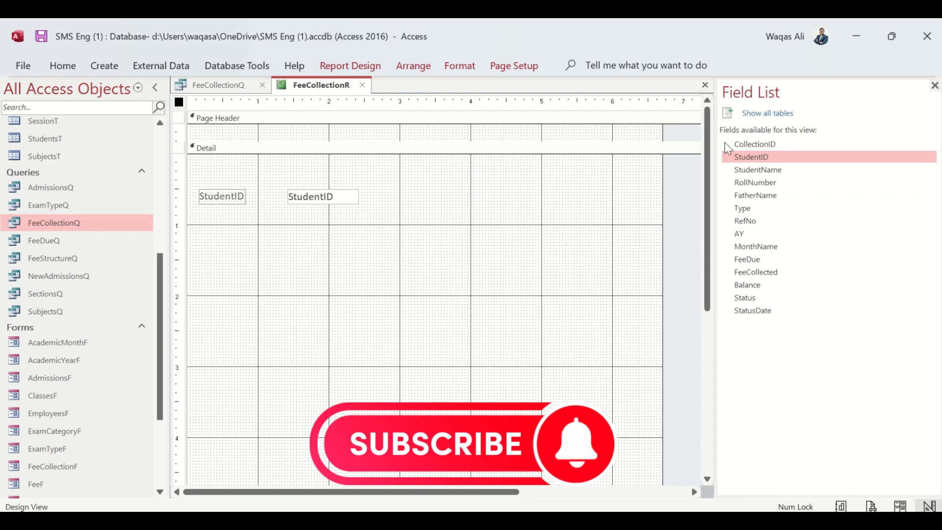
{"action": "left_click", "coordinate": [760, 144]}
{"action": "left_click_drag", "start_coordinate": [759, 144], "coordinate": [281, 172]}
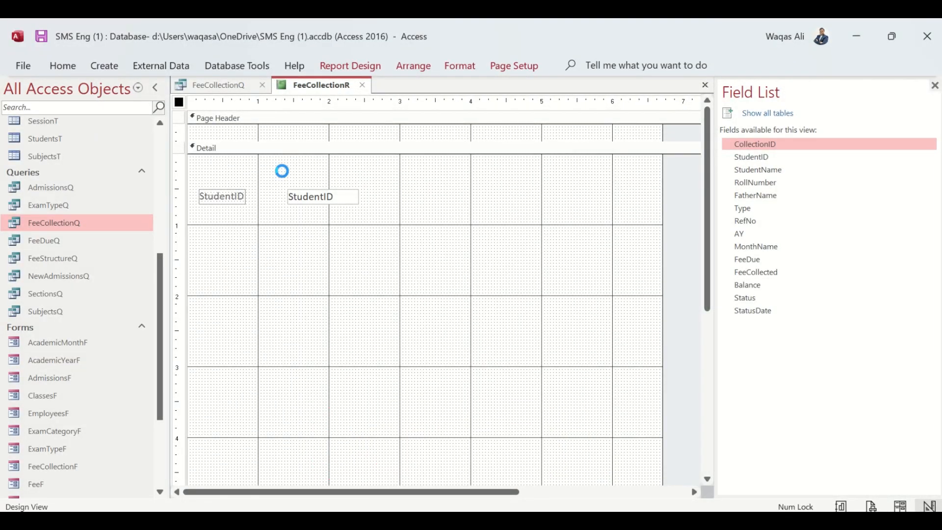
Place StudentName, RollNumber, FatherName, Type, RefNo, AY, MonthName, FeeDue, FeeCollected, Balance and Status in a column below StudentID, and close the field list.
{"action": "left_click_drag", "start_coordinate": [764, 173], "coordinate": [306, 217]}
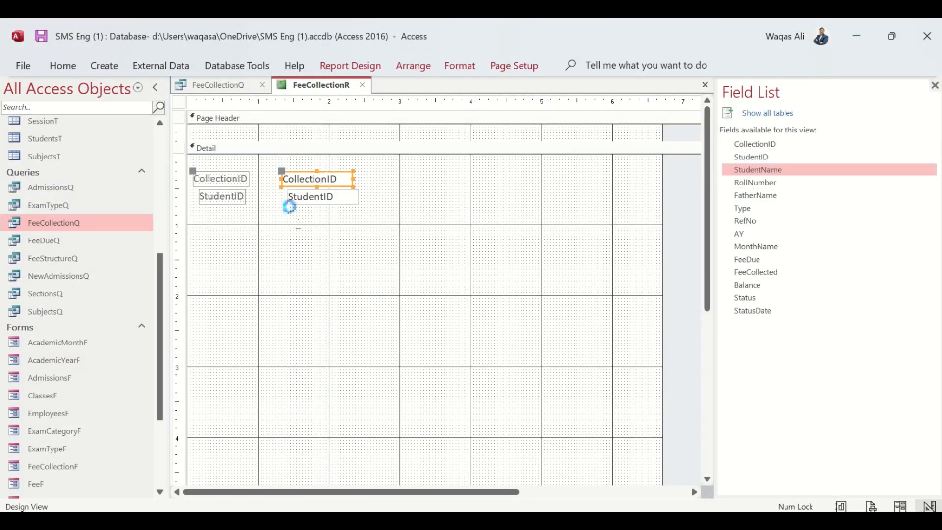
{"action": "left_click_drag", "start_coordinate": [775, 182], "coordinate": [288, 231]}
{"action": "left_click_drag", "start_coordinate": [736, 195], "coordinate": [289, 249]}
{"action": "left_click_drag", "start_coordinate": [755, 208], "coordinate": [325, 278]}
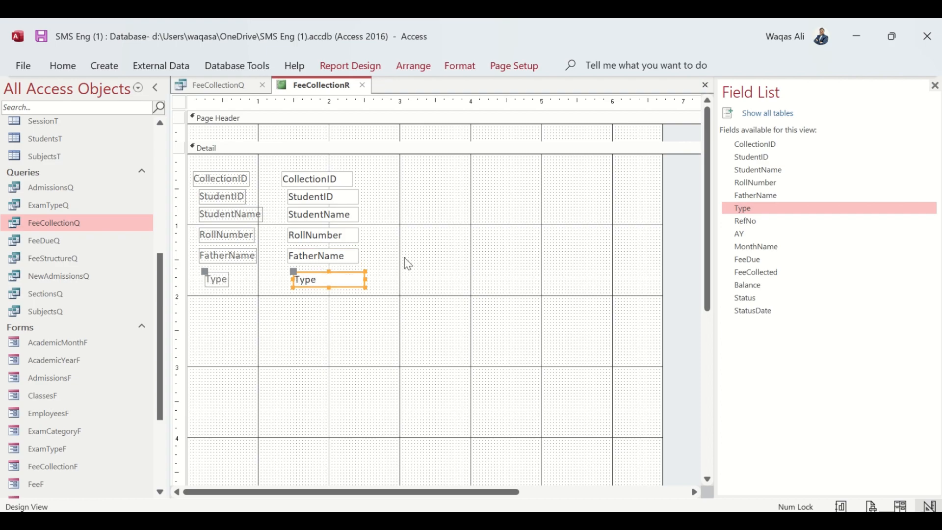
{"action": "left_click_drag", "start_coordinate": [746, 221], "coordinate": [298, 299]}
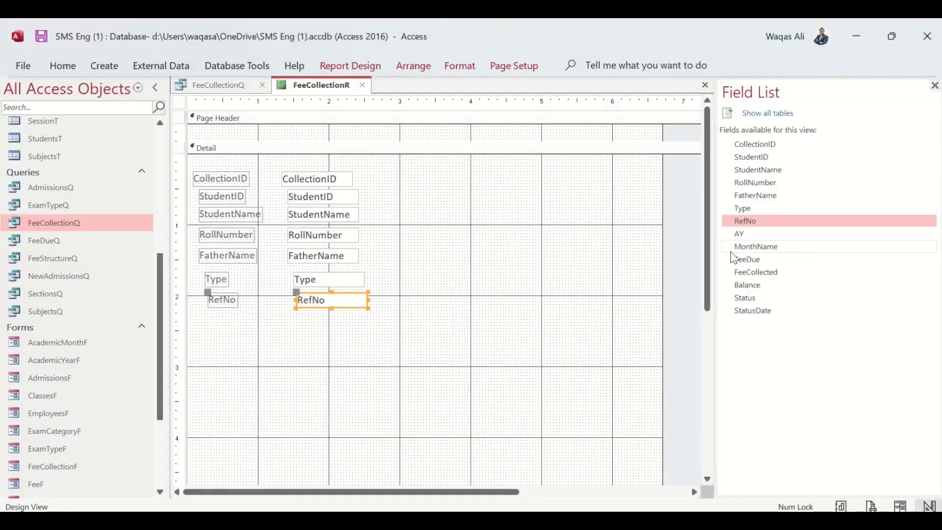
{"action": "left_click_drag", "start_coordinate": [738, 233], "coordinate": [301, 320]}
{"action": "left_click_drag", "start_coordinate": [777, 250], "coordinate": [303, 341]}
{"action": "left_click_drag", "start_coordinate": [752, 263], "coordinate": [312, 366]}
{"action": "left_click_drag", "start_coordinate": [772, 274], "coordinate": [314, 382]}
{"action": "left_click_drag", "start_coordinate": [767, 285], "coordinate": [315, 404]}
{"action": "left_click_drag", "start_coordinate": [741, 297], "coordinate": [308, 420]}
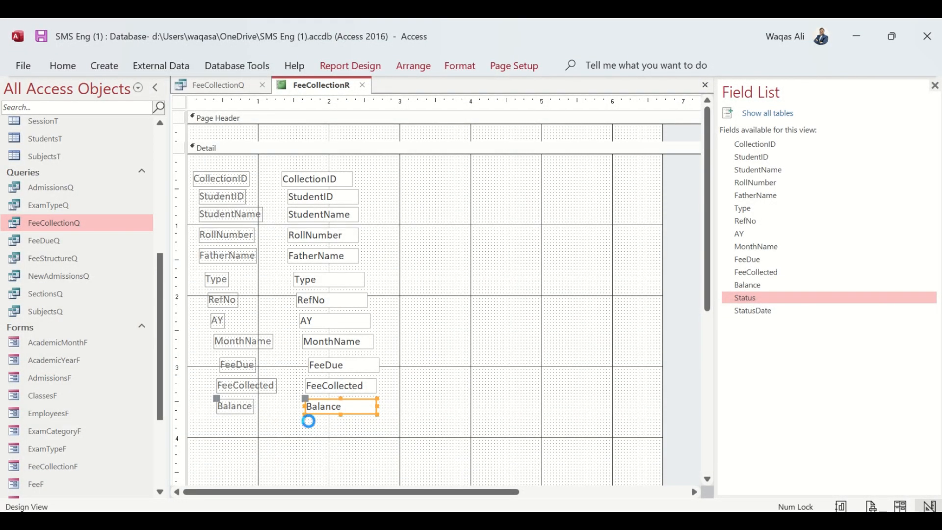
{"action": "left_click", "coordinate": [934, 85]}
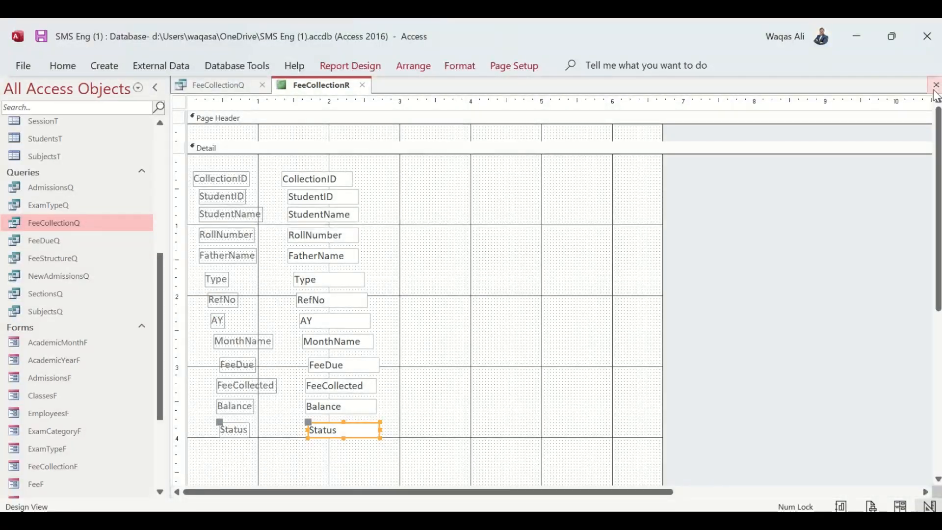
Set the font colour of all labels and fields in the Detail section to black.
{"action": "left_click_drag", "start_coordinate": [412, 168], "coordinate": [143, 461]}
{"action": "left_click", "coordinate": [62, 65]}
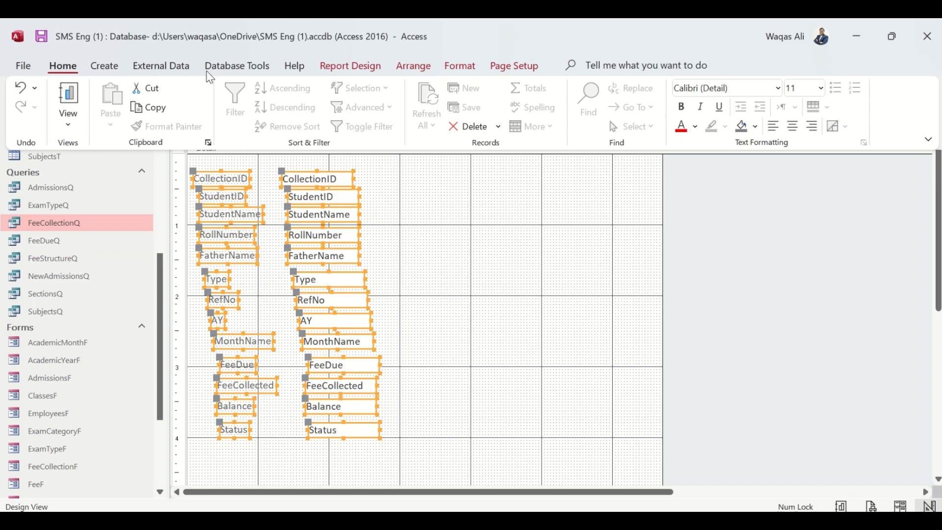
{"action": "left_click", "coordinate": [696, 128]}
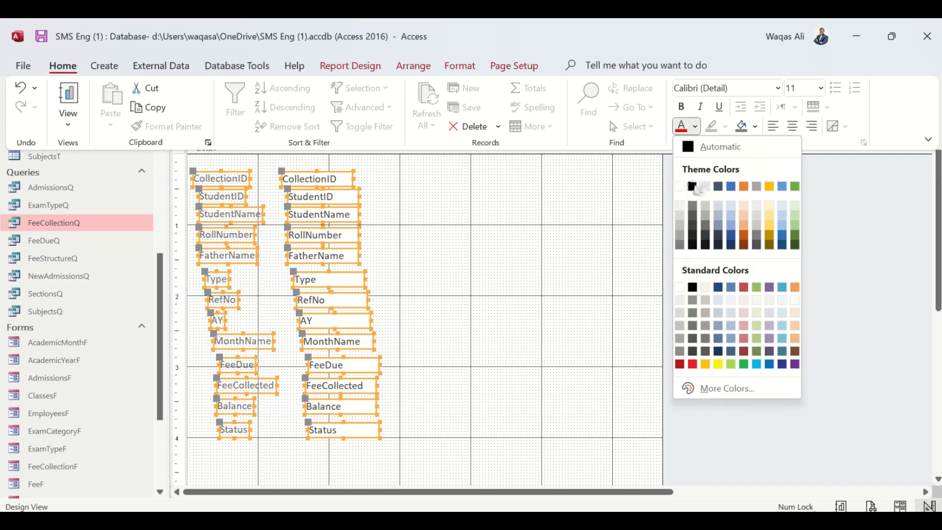
{"action": "left_click", "coordinate": [692, 186]}
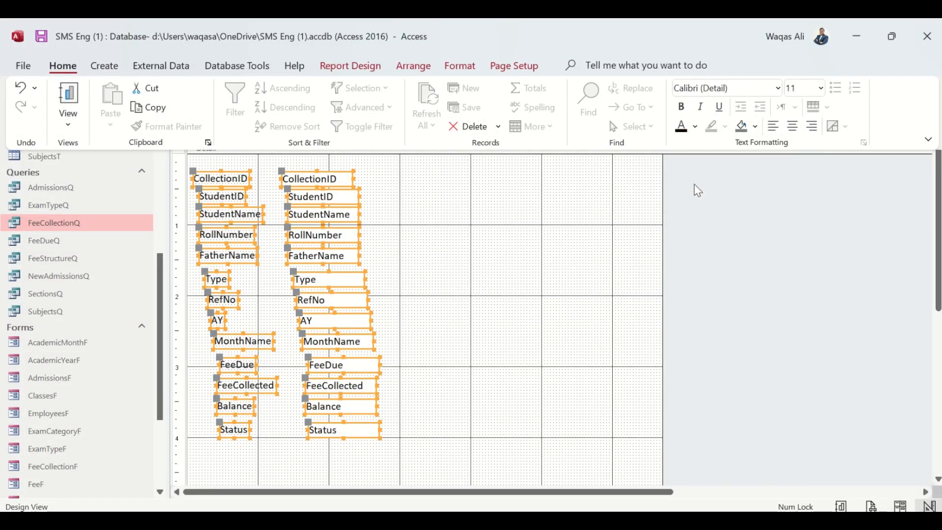
{"action": "left_click", "coordinate": [473, 274]}
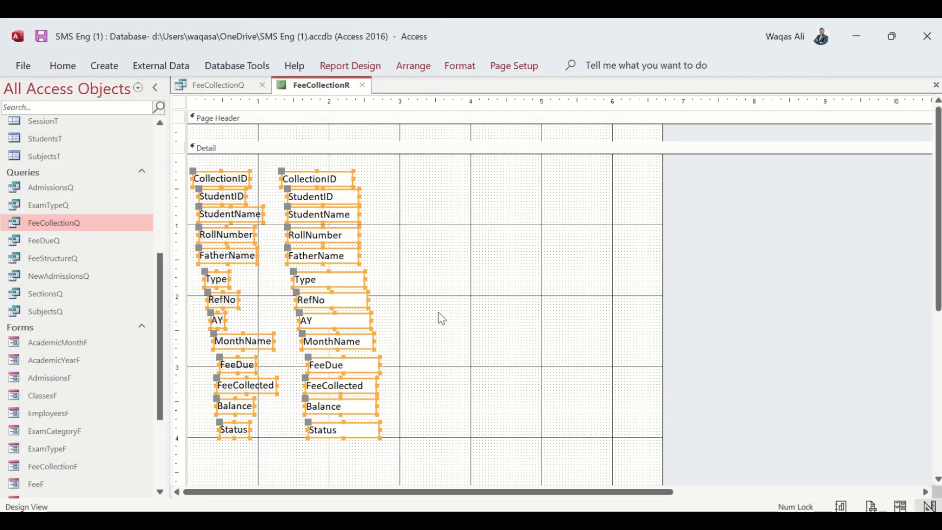
Group the report on MonthName and close the grouping and sorting settings.
{"action": "scroll", "coordinate": [411, 308], "scroll_direction": "down", "scroll_amount": 3}
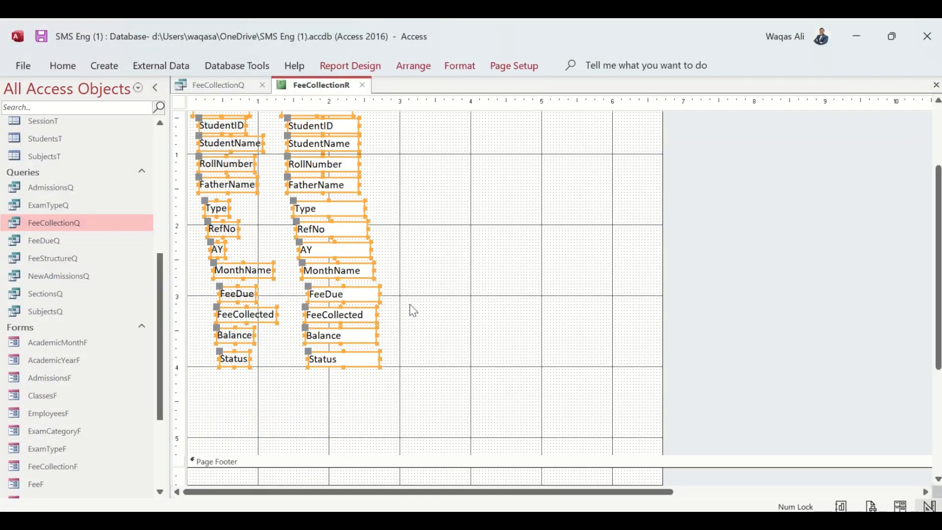
{"action": "scroll", "coordinate": [411, 308], "scroll_direction": "up", "scroll_amount": 3}
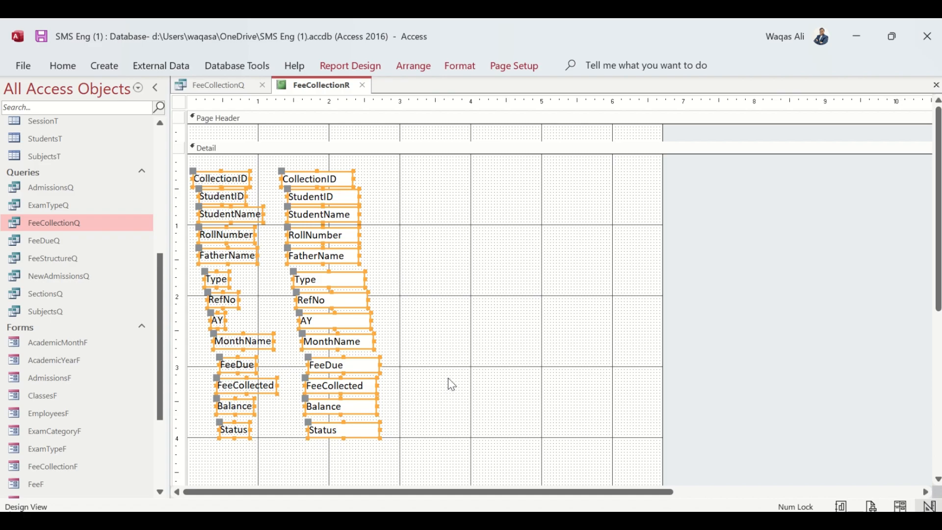
{"action": "left_click", "coordinate": [351, 66]}
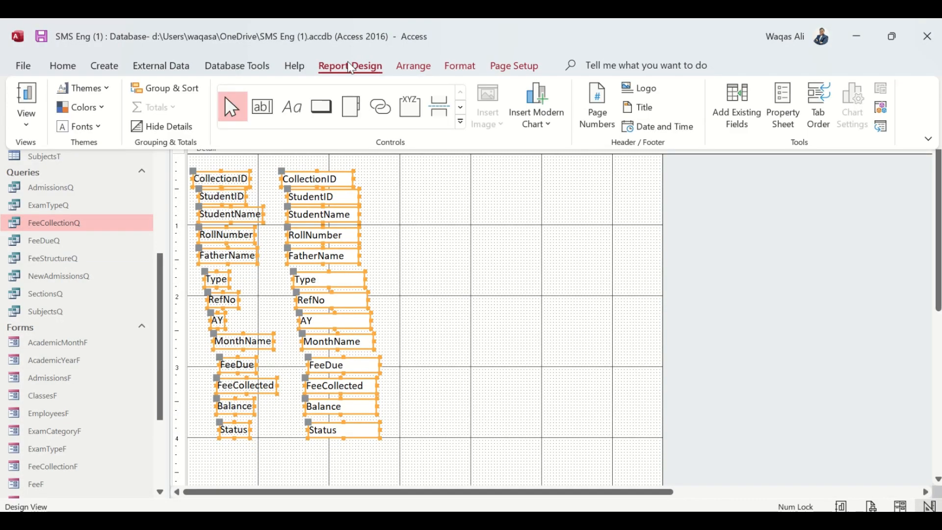
{"action": "left_click", "coordinate": [163, 93]}
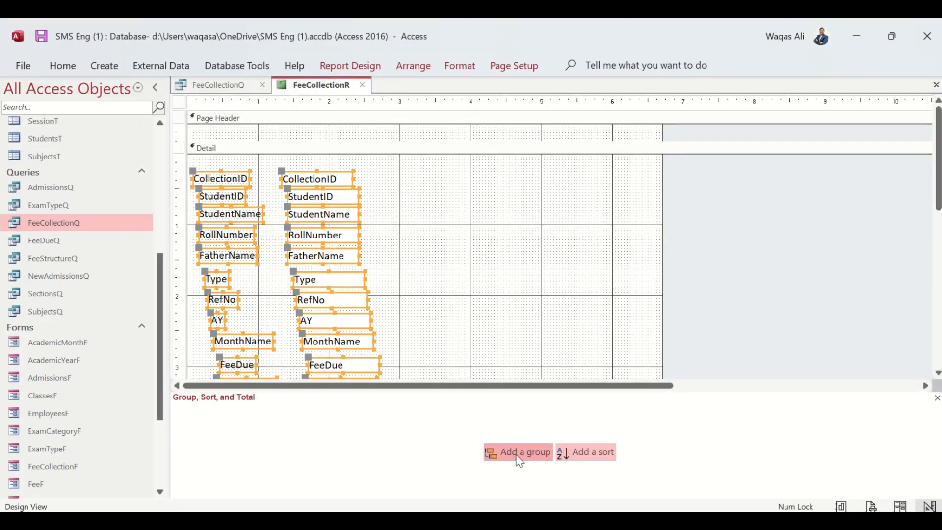
{"action": "left_click", "coordinate": [519, 452]}
{"action": "scroll", "coordinate": [321, 459], "scroll_direction": "down", "scroll_amount": 2}
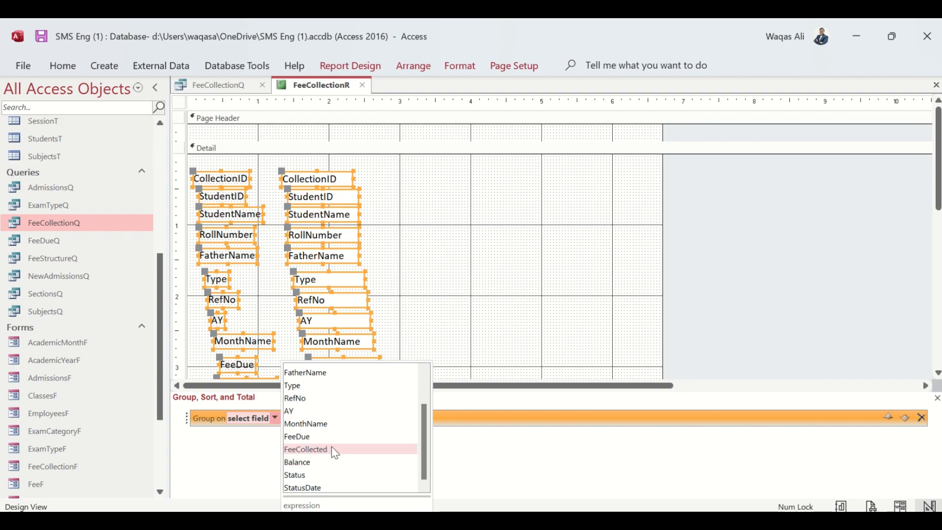
{"action": "left_click", "coordinate": [338, 424]}
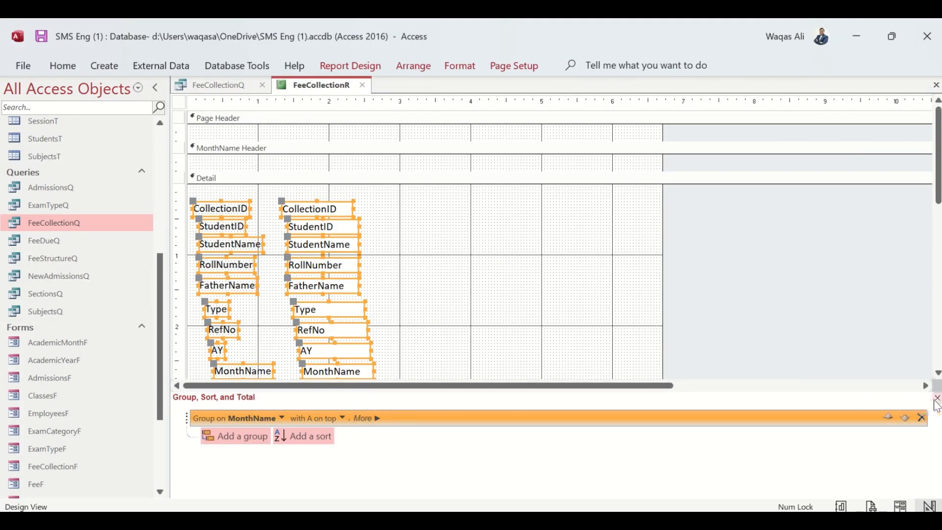
{"action": "left_click", "coordinate": [936, 398]}
Enlarge the MonthName Header section and move the MonthName and AY fields from Detail into it side by side.
{"action": "left_click_drag", "start_coordinate": [400, 180], "coordinate": [395, 204]}
{"action": "left_click", "coordinate": [405, 391]}
{"action": "left_click_drag", "start_coordinate": [347, 388], "coordinate": [344, 160]}
{"action": "left_click_drag", "start_coordinate": [319, 386], "coordinate": [458, 170]}
Move the FeeDue, FeeCollected, Balance and Status fields up to close the gap below RefNo in the Detail section.
{"action": "scroll", "coordinate": [401, 339], "scroll_direction": "down", "scroll_amount": 3}
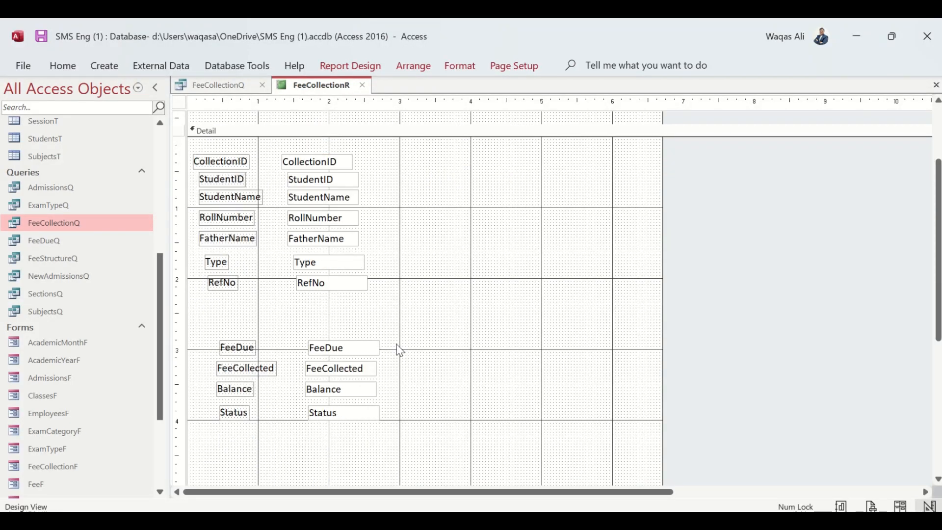
{"action": "left_click_drag", "start_coordinate": [402, 337], "coordinate": [191, 441]}
{"action": "left_click_drag", "start_coordinate": [344, 417], "coordinate": [332, 372]}
Arrange all the Detail section labels and fields in a Tabular layout.
{"action": "left_click_drag", "start_coordinate": [371, 336], "coordinate": [191, 158]}
{"action": "right_click", "coordinate": [216, 160]}
{"action": "mouse_move", "coordinate": [261, 242]}
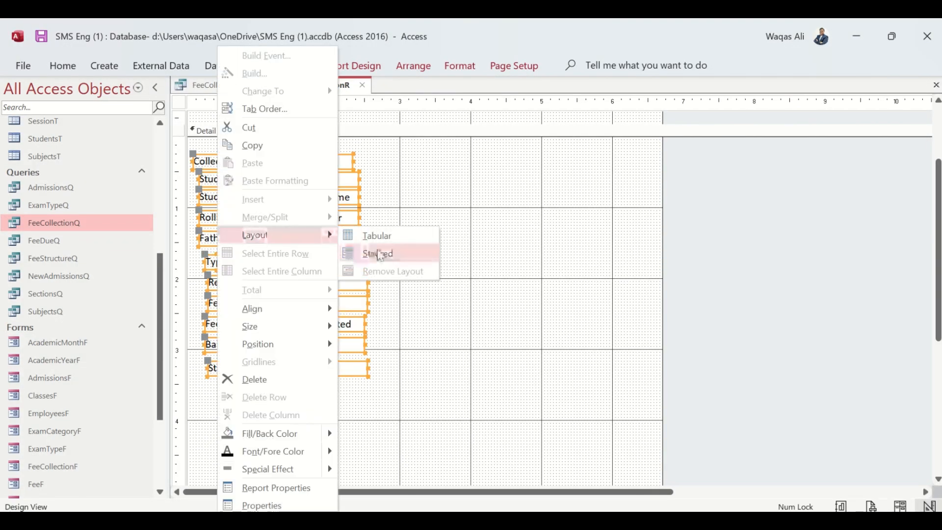
{"action": "left_click", "coordinate": [383, 238]}
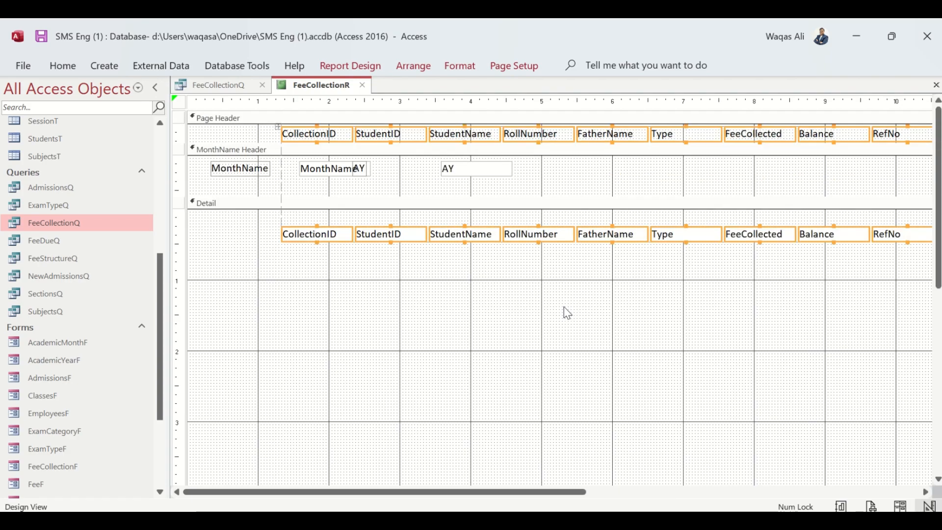
Select the whole tabular block and remove its layout so its controls can be moved separately.
{"action": "left_click", "coordinate": [280, 120]}
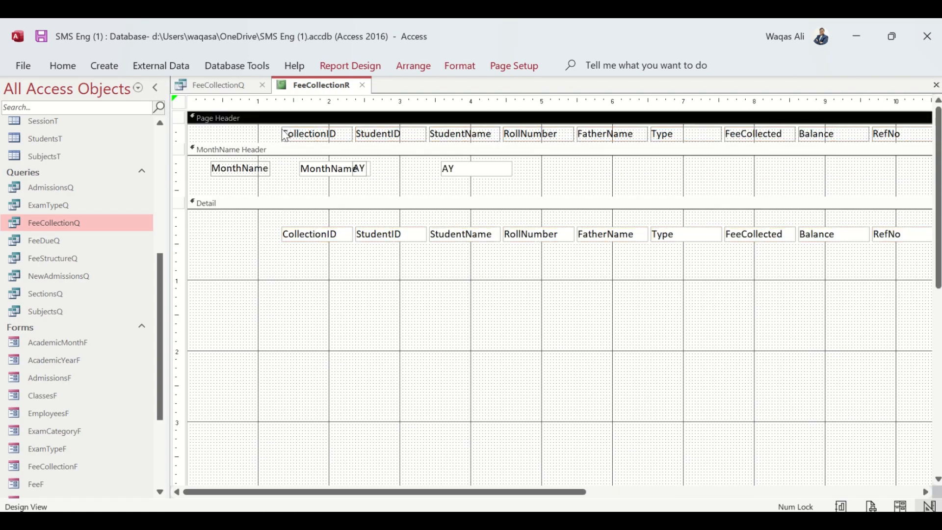
{"action": "left_click", "coordinate": [283, 130]}
{"action": "left_click", "coordinate": [277, 127]}
{"action": "left_click", "coordinate": [270, 133]}
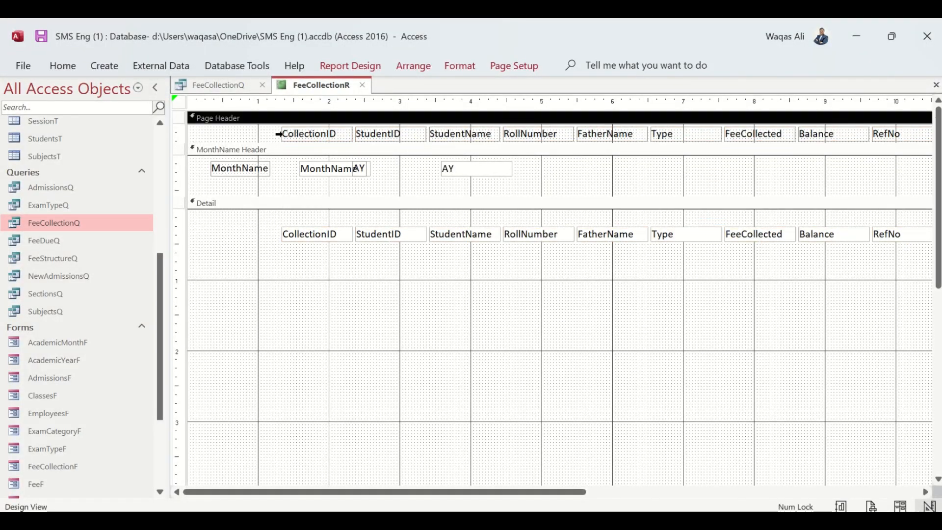
{"action": "left_click", "coordinate": [279, 134]}
{"action": "left_click", "coordinate": [278, 126]}
{"action": "right_click", "coordinate": [300, 132]}
{"action": "mouse_move", "coordinate": [343, 234]}
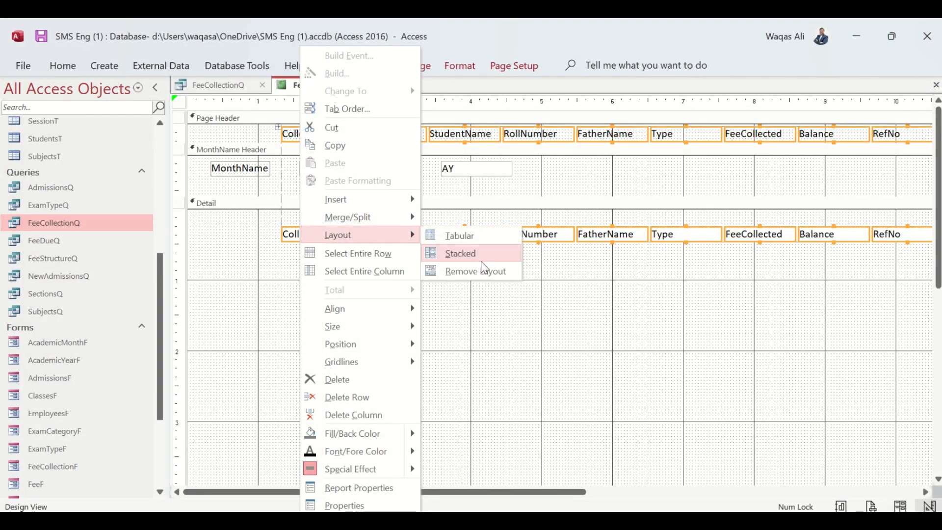
{"action": "left_click", "coordinate": [493, 273]}
Move the column labels from the Page Header into the MonthName Header, and raise the field row to the top of Detail.
{"action": "left_click_drag", "start_coordinate": [483, 139], "coordinate": [895, 146]}
{"action": "left_click_drag", "start_coordinate": [712, 140], "coordinate": [645, 191]}
{"action": "left_click_drag", "start_coordinate": [869, 263], "coordinate": [198, 247]}
{"action": "left_click_drag", "start_coordinate": [296, 234], "coordinate": [295, 217]}
Apply a Tabular layout to the column labels and Detail fields, and shift the block to the report's left edge.
{"action": "left_click_drag", "start_coordinate": [272, 182], "coordinate": [870, 273]}
{"action": "right_click", "coordinate": [732, 229]}
{"action": "mouse_move", "coordinate": [775, 235]}
{"action": "left_click", "coordinate": [660, 236]}
{"action": "left_click_drag", "start_coordinate": [646, 492], "coordinate": [317, 473]}
{"action": "left_click_drag", "start_coordinate": [231, 219], "coordinate": [225, 220]}
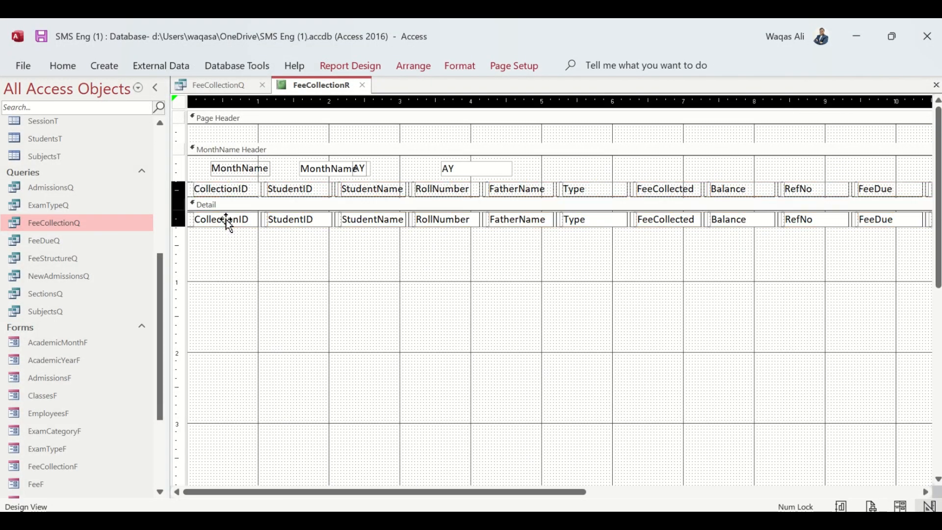
Move the AY field slightly away from MonthName in the header, and shrink the Detail section to its single field row.
{"action": "left_click", "coordinate": [505, 289]}
{"action": "left_click_drag", "start_coordinate": [456, 172], "coordinate": [469, 166]}
{"action": "scroll", "coordinate": [512, 416], "scroll_direction": "down", "scroll_amount": 1}
{"action": "scroll", "coordinate": [514, 421], "scroll_direction": "down", "scroll_amount": 3}
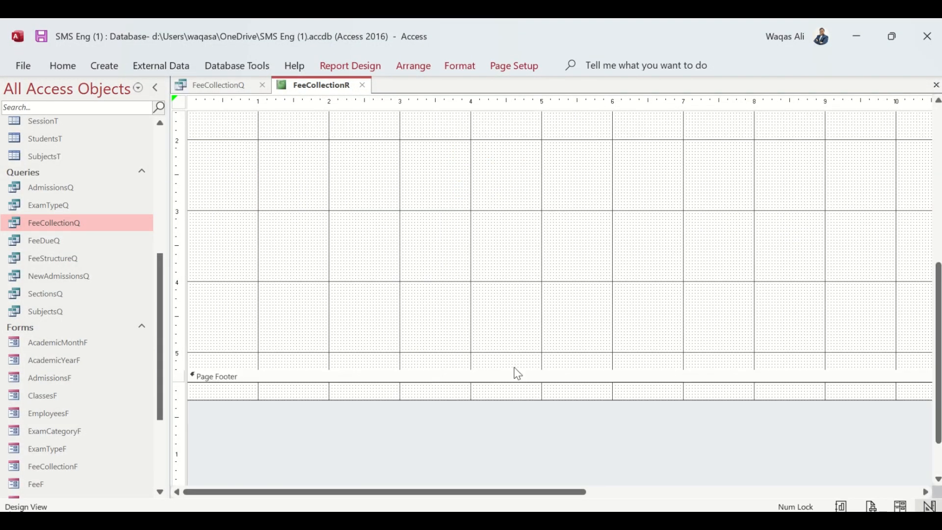
{"action": "left_click_drag", "start_coordinate": [514, 371], "coordinate": [487, 18]}
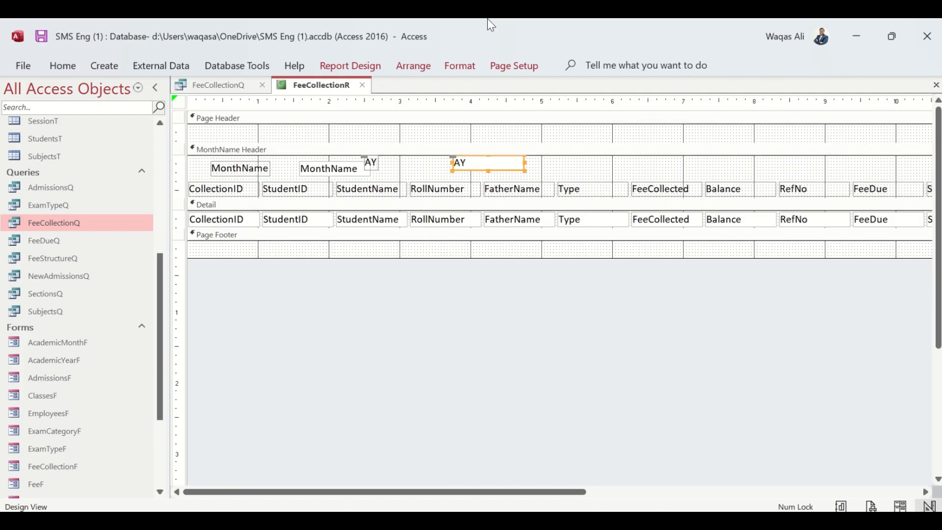
Check the fee records grouped by month in Report View and return to Design View.
{"action": "right_click", "coordinate": [306, 91]}
{"action": "left_click", "coordinate": [335, 169]}
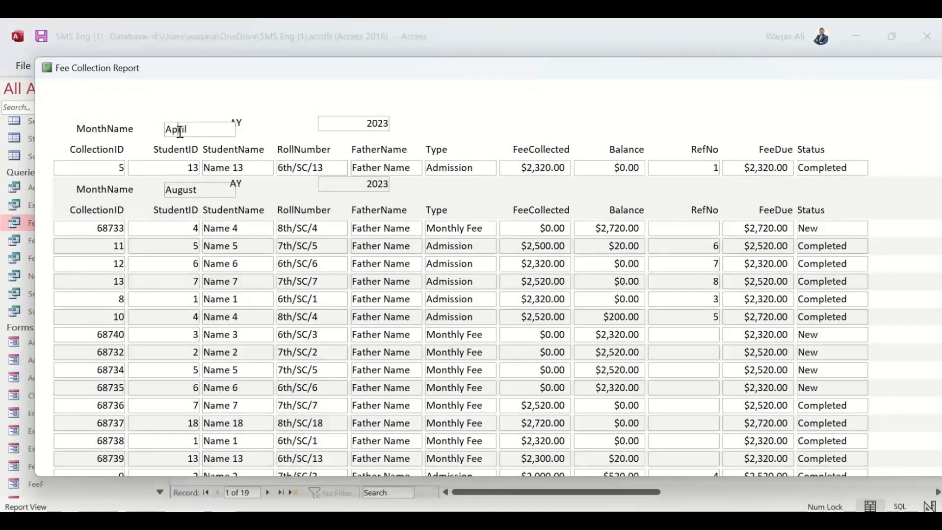
{"action": "scroll", "coordinate": [290, 316], "scroll_direction": "down", "scroll_amount": 5}
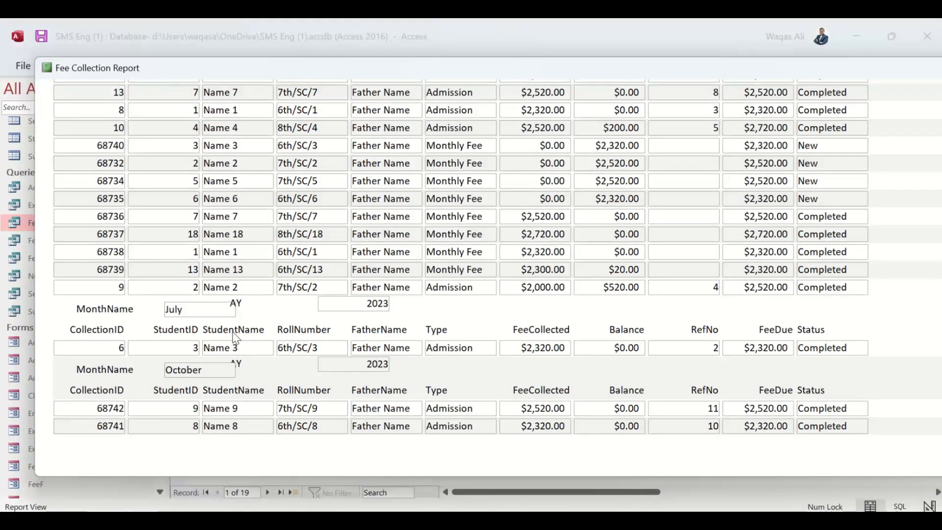
{"action": "scroll", "coordinate": [438, 365], "scroll_direction": "up", "scroll_amount": 5}
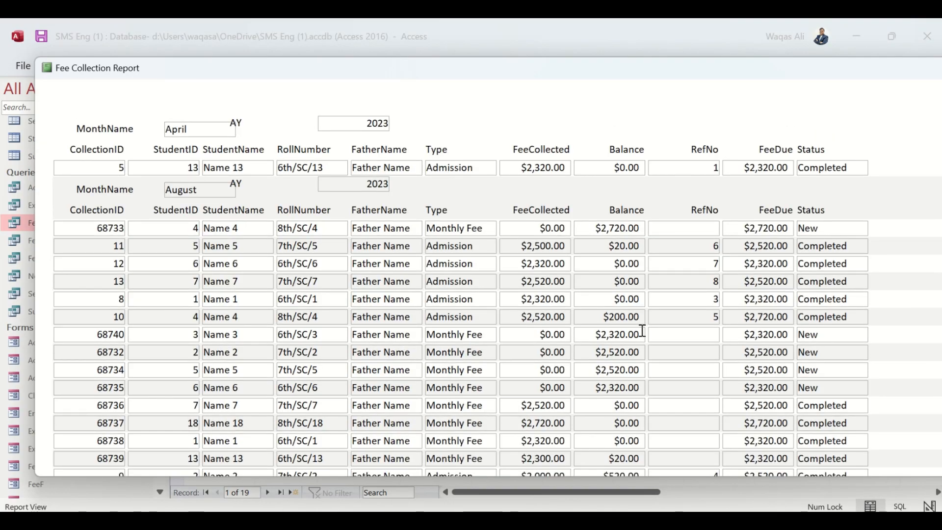
{"action": "scroll", "coordinate": [579, 320], "scroll_direction": "down", "scroll_amount": 3}
{"action": "scroll", "coordinate": [580, 320], "scroll_direction": "up", "scroll_amount": 3}
{"action": "right_click", "coordinate": [564, 122]}
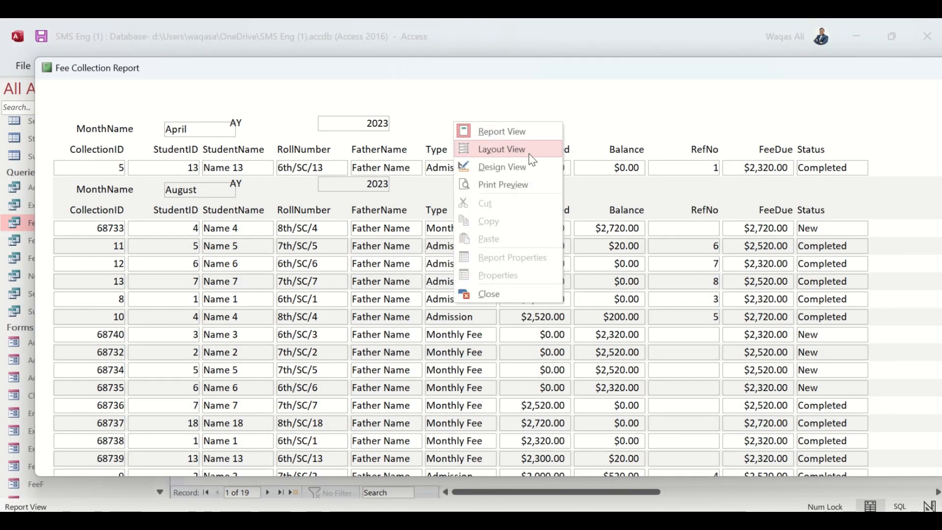
{"action": "left_click", "coordinate": [531, 159]}
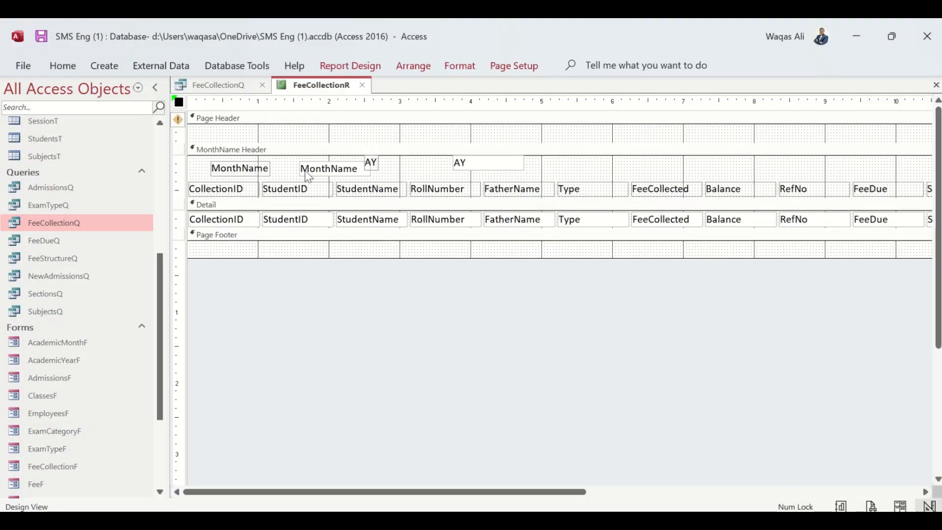
Move the AY field further from MonthName and delete the AY and MonthName labels in the MonthName Header.
{"action": "left_click_drag", "start_coordinate": [380, 170], "coordinate": [400, 170]}
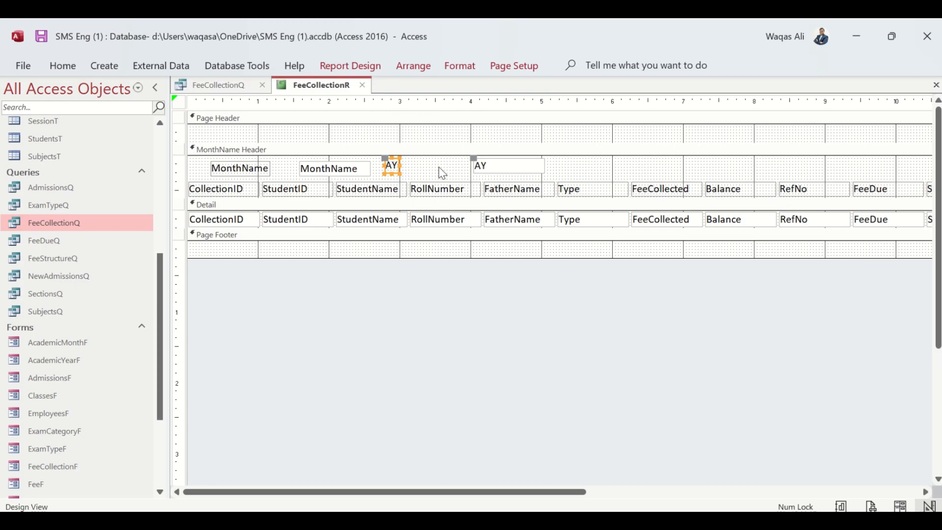
{"action": "key", "text": "Delete"}
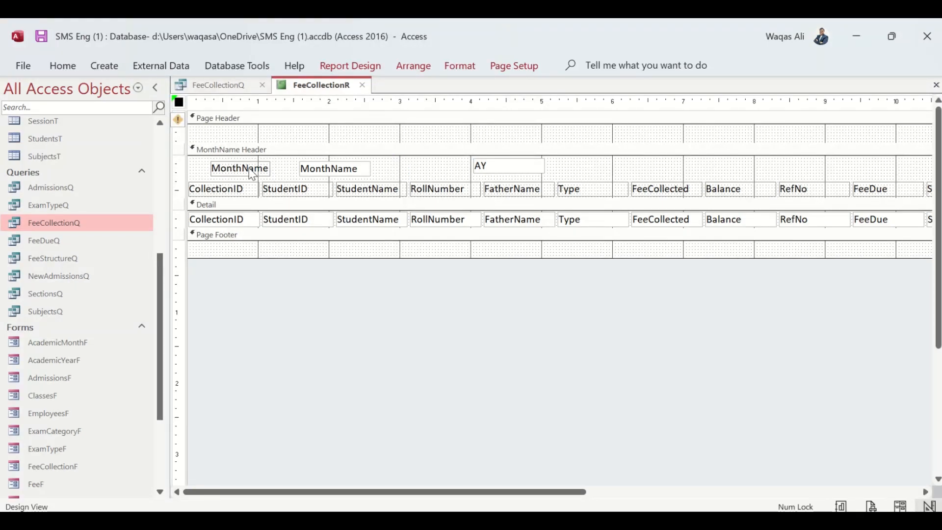
{"action": "left_click", "coordinate": [252, 171]}
{"action": "key", "text": "Delete"}
Format the MonthName field in the MonthName Header as bold at size 14 and fit its box height to the text.
{"action": "left_click", "coordinate": [341, 172]}
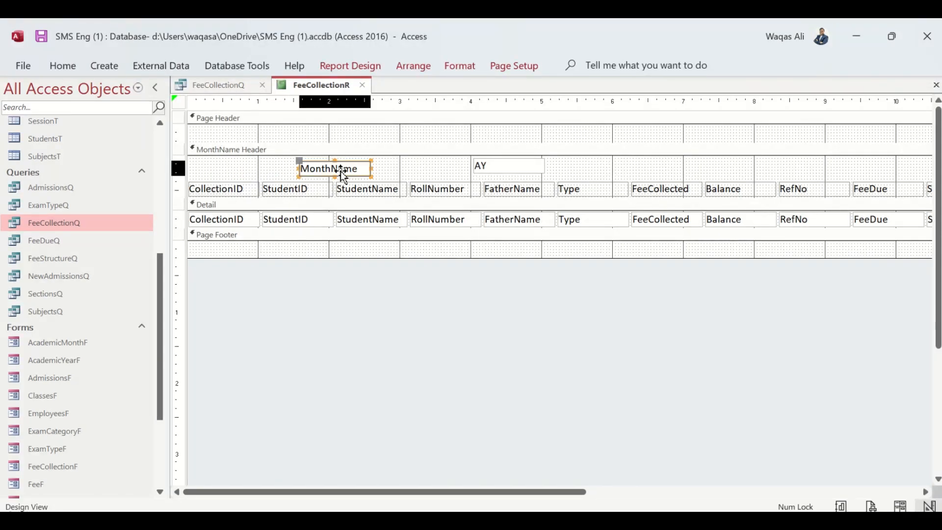
{"action": "left_click", "coordinate": [63, 66]}
{"action": "left_click", "coordinate": [681, 107]}
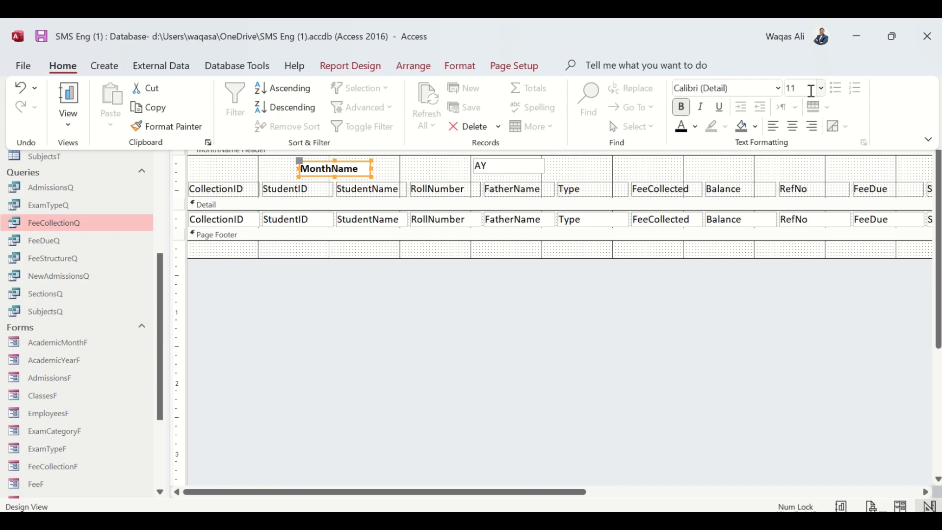
{"action": "left_click", "coordinate": [821, 88]}
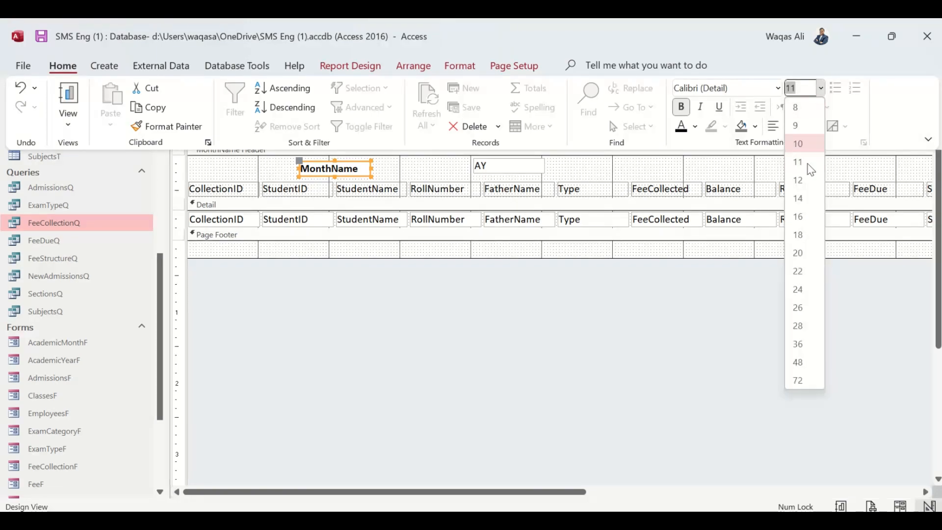
{"action": "left_click", "coordinate": [800, 203]}
{"action": "double_click", "coordinate": [371, 177]}
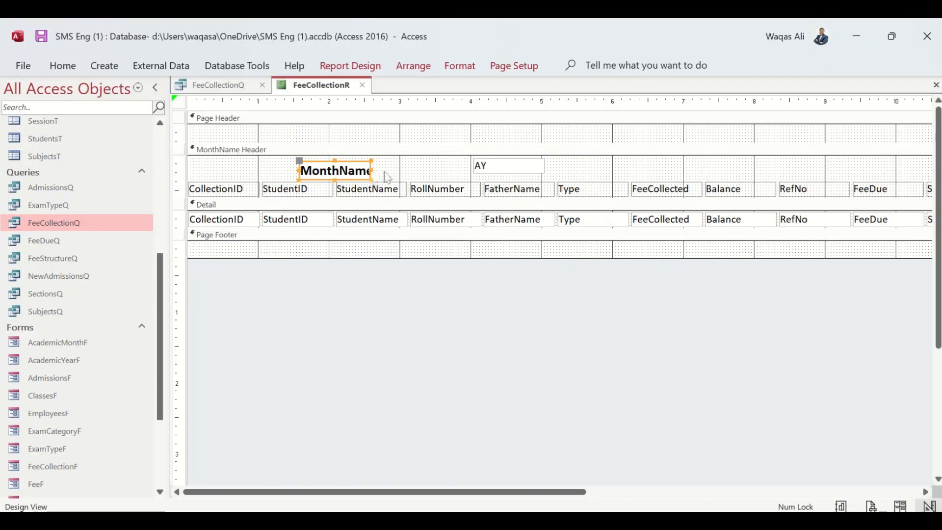
Widen the MonthName field in the MonthName Header to about the 4-inch mark on the ruler.
{"action": "left_click", "coordinate": [507, 173]}
{"action": "left_click", "coordinate": [360, 178]}
{"action": "left_click_drag", "start_coordinate": [372, 170], "coordinate": [469, 169]}
Set the AY field's font size to 9, shrink its box, and place it just above the MonthName field.
{"action": "left_click", "coordinate": [490, 163]}
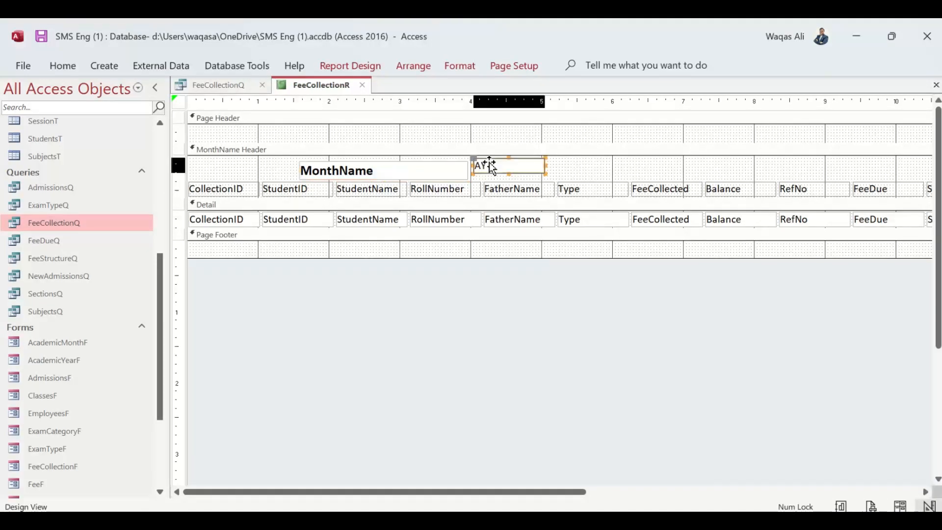
{"action": "left_click", "coordinate": [78, 65]}
{"action": "left_click", "coordinate": [823, 91]}
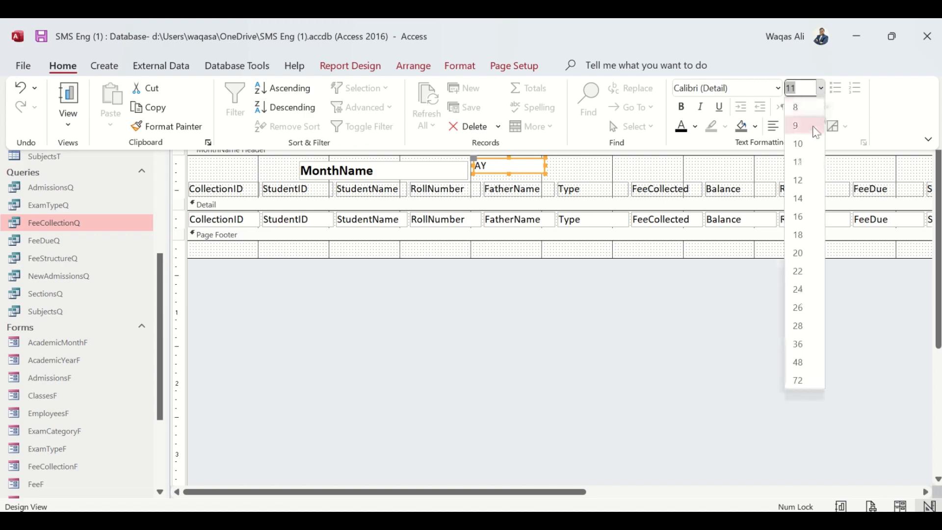
{"action": "left_click", "coordinate": [805, 124]}
{"action": "left_click", "coordinate": [546, 171]}
{"action": "left_click_drag", "start_coordinate": [546, 171], "coordinate": [343, 160]}
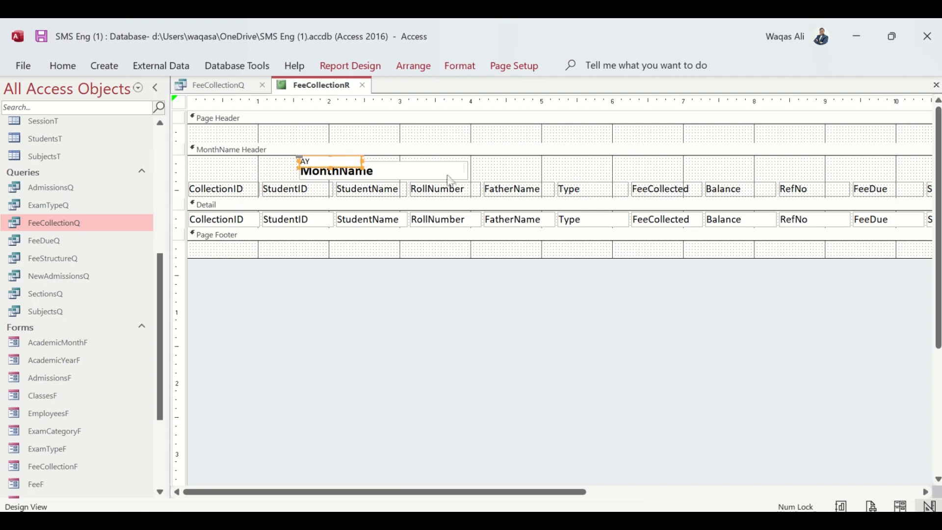
Move the column labels slightly lower in the MonthName Header and shift the AY and MonthName fields to the header's left side.
{"action": "left_click", "coordinate": [188, 187]}
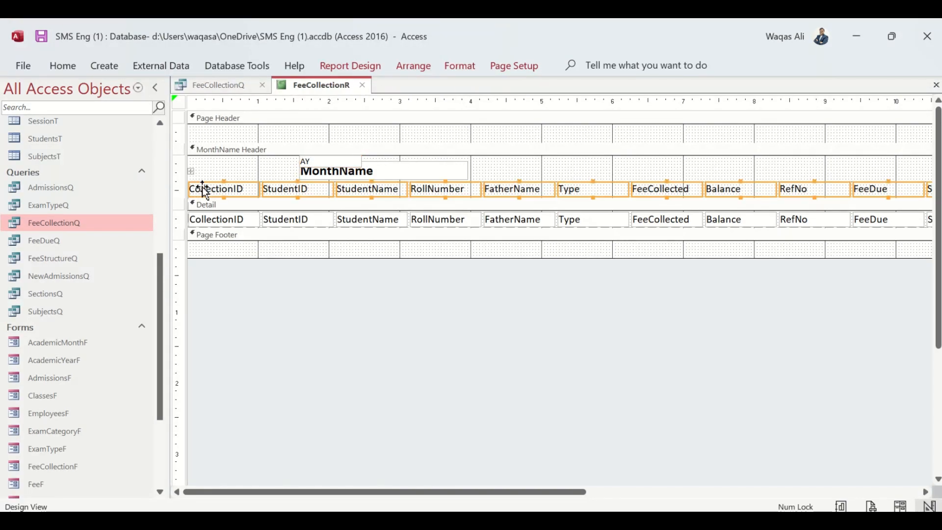
{"action": "left_click_drag", "start_coordinate": [201, 191], "coordinate": [201, 197]}
{"action": "left_click_drag", "start_coordinate": [288, 158], "coordinate": [239, 176]}
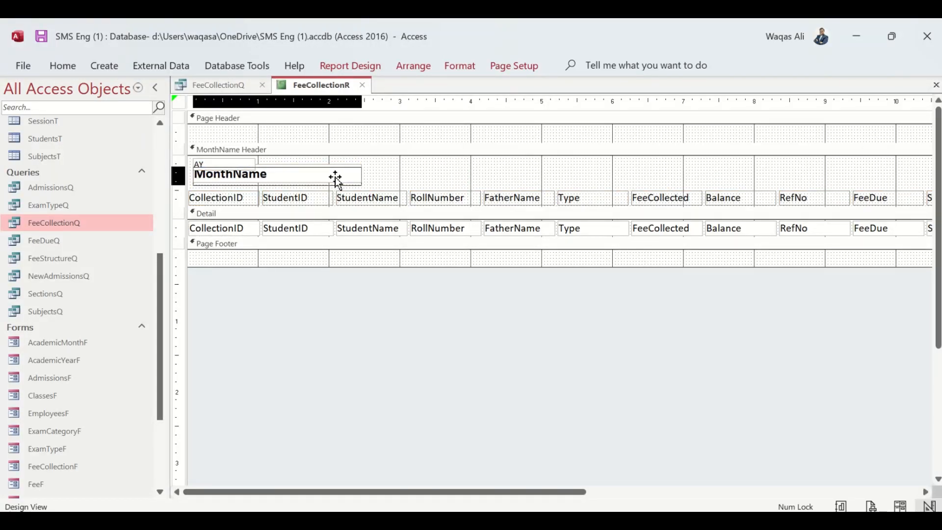
{"action": "left_click", "coordinate": [472, 166]}
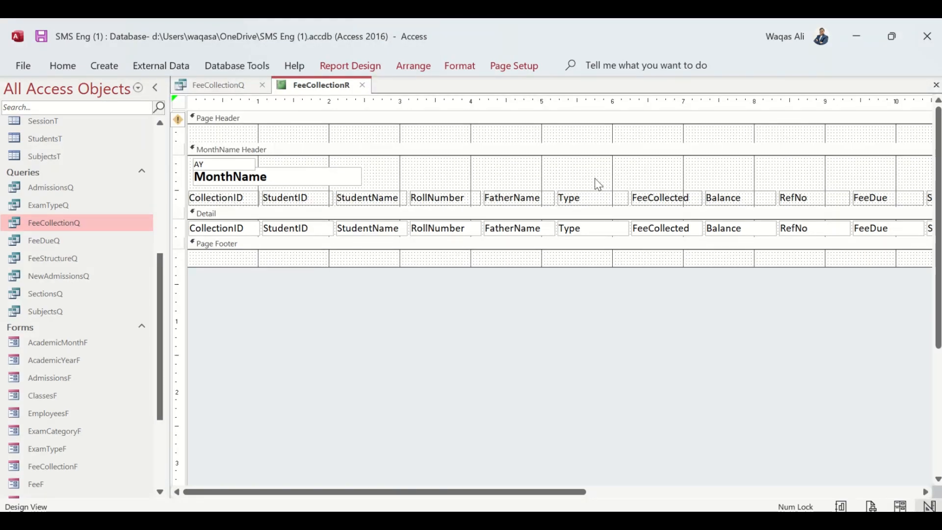
Give every control in the report a transparent shape outline.
{"action": "left_click", "coordinate": [589, 197]}
{"action": "key", "text": "ctrl+a"}
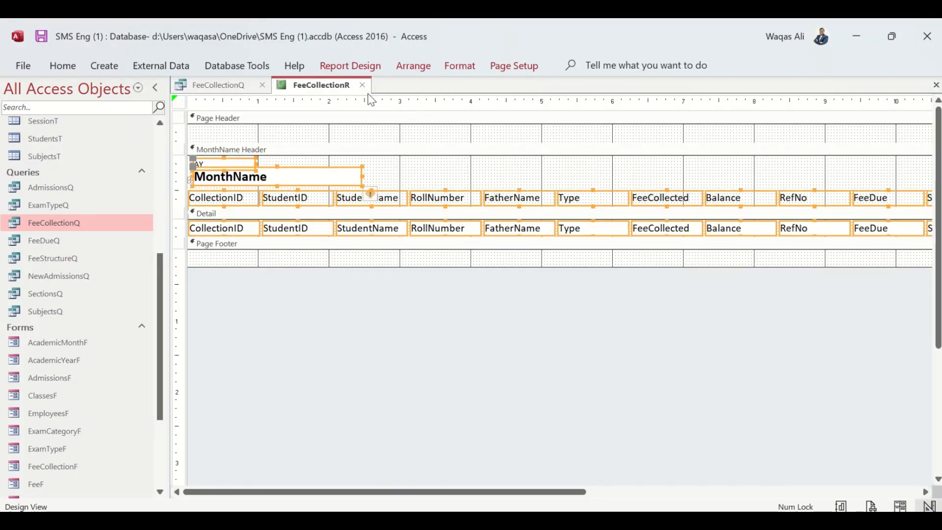
{"action": "left_click", "coordinate": [456, 66]}
{"action": "left_click", "coordinate": [730, 107]}
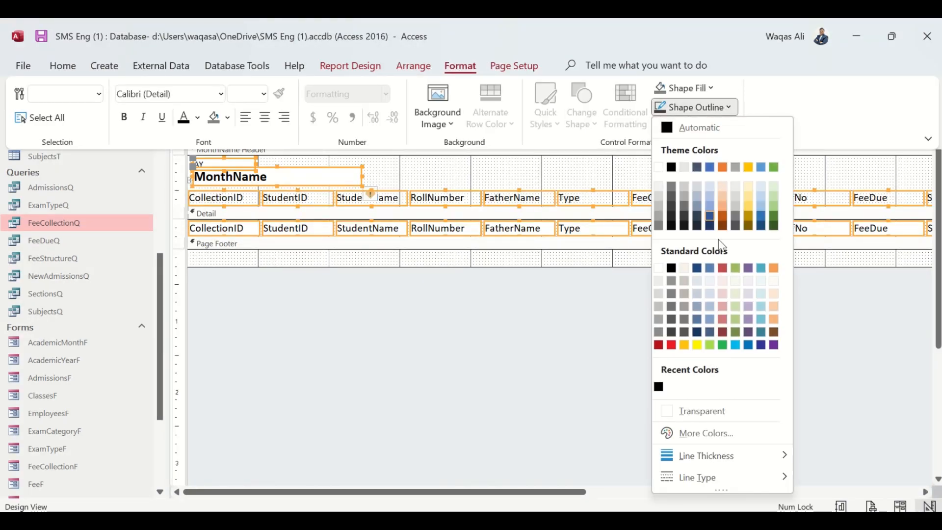
{"action": "left_click", "coordinate": [702, 411]}
{"action": "left_click", "coordinate": [632, 335]}
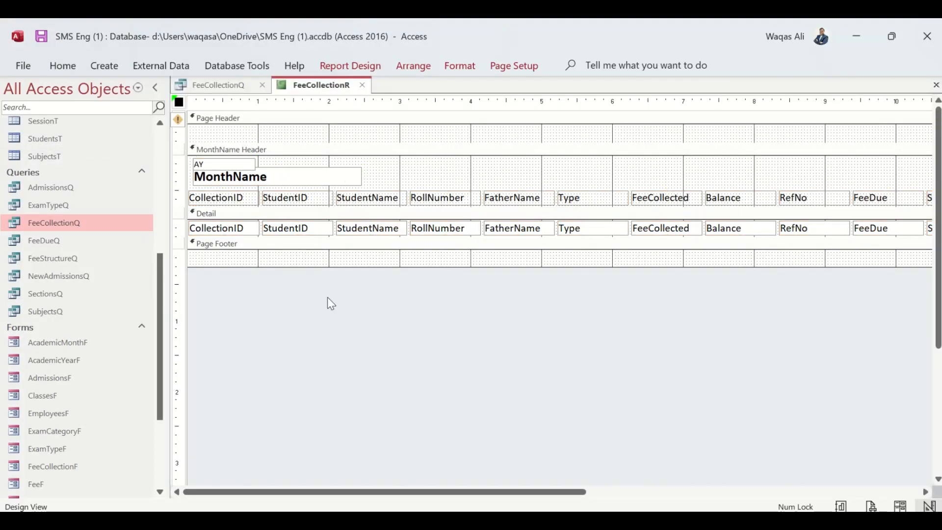
Move the CollectionID and StudentID columns, labels and fields together, to the end of the table after Status.
{"action": "left_click_drag", "start_coordinate": [305, 284], "coordinate": [212, 200]}
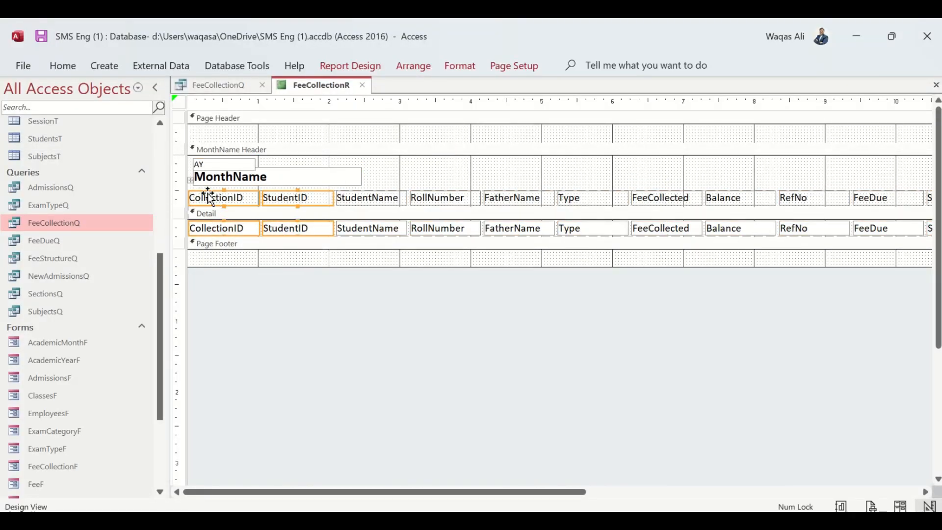
{"action": "left_click", "coordinate": [206, 195]}
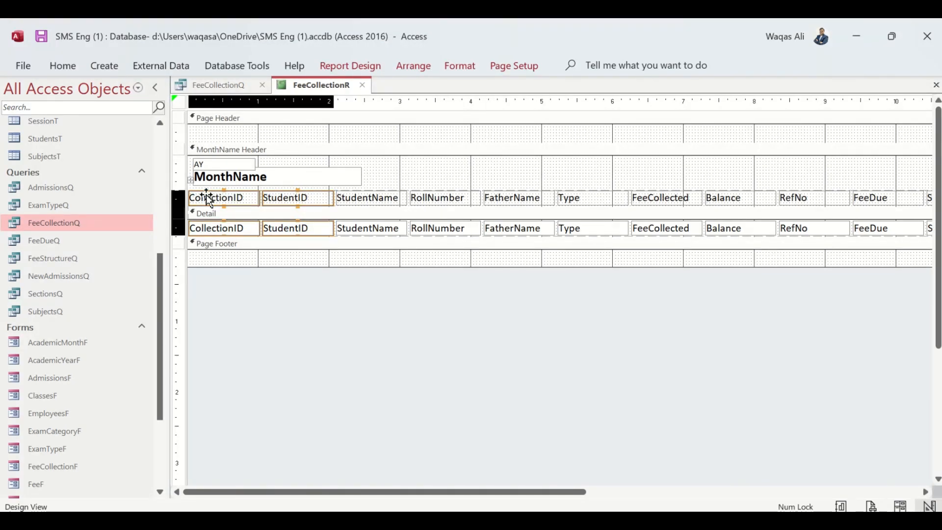
{"action": "mouse_move", "coordinate": [206, 195]}
{"action": "left_mouse_down"}
{"action": "mouse_move", "coordinate": [938, 195]}
{"action": "mouse_move", "coordinate": [898, 197]}
{"action": "left_mouse_up"}
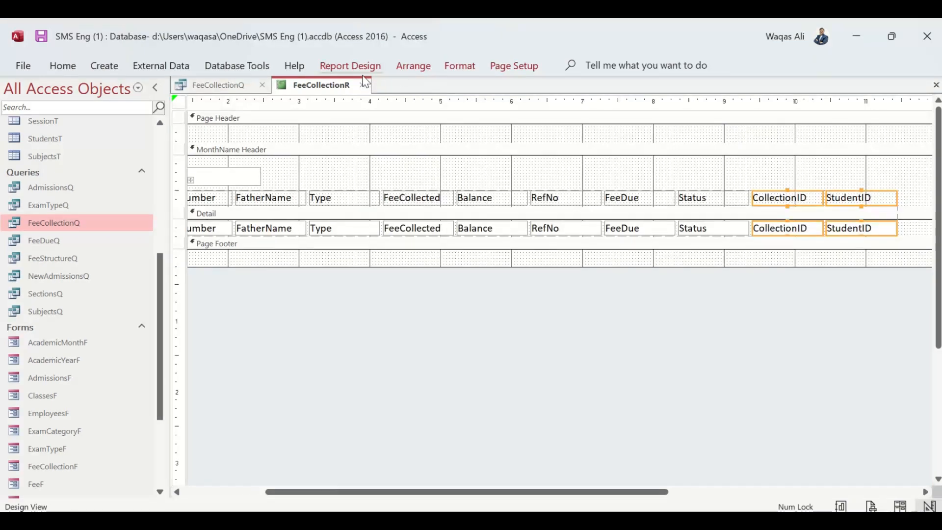
Set the CollectionID and StudentID labels and fields to Visible No and Width 0.
{"action": "left_click", "coordinate": [350, 65]}
{"action": "left_click", "coordinate": [785, 118]}
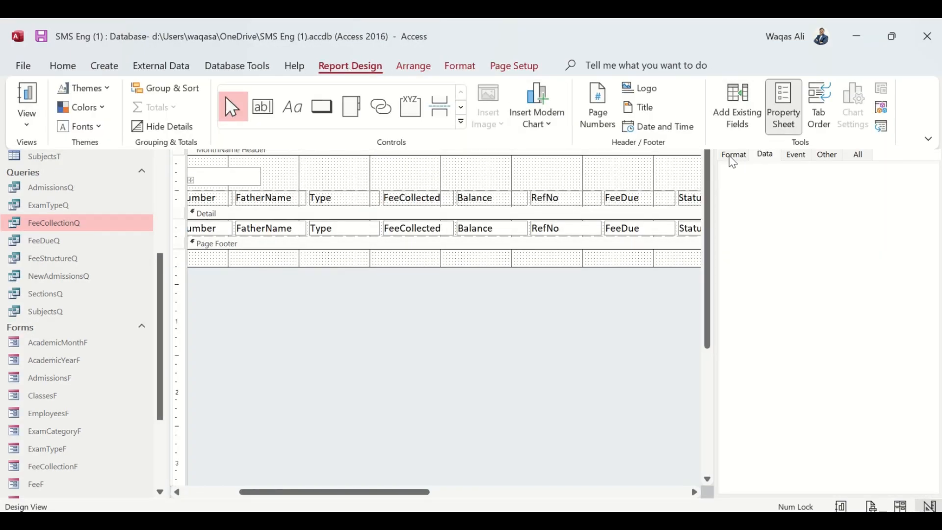
{"action": "double_click", "coordinate": [862, 170]}
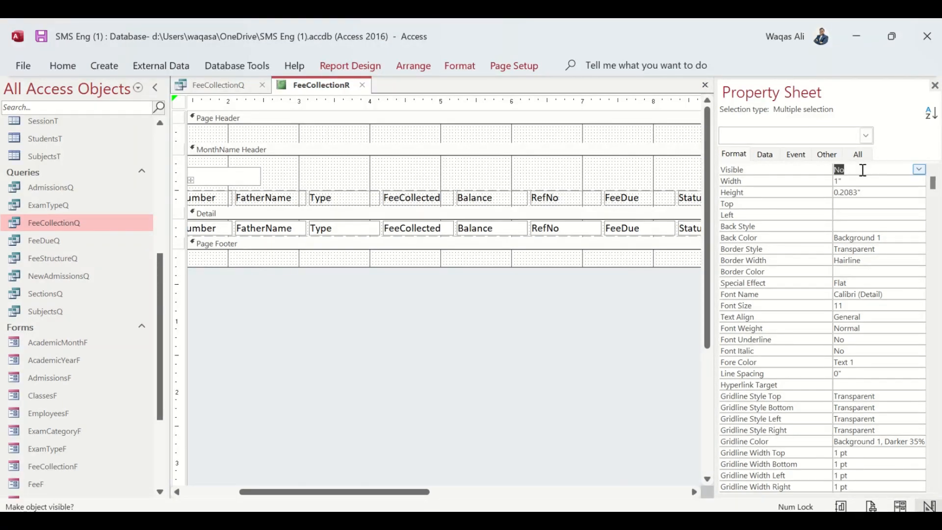
{"action": "left_click", "coordinate": [810, 183]}
{"action": "type", "text": "0"}
{"action": "left_click", "coordinate": [935, 86]}
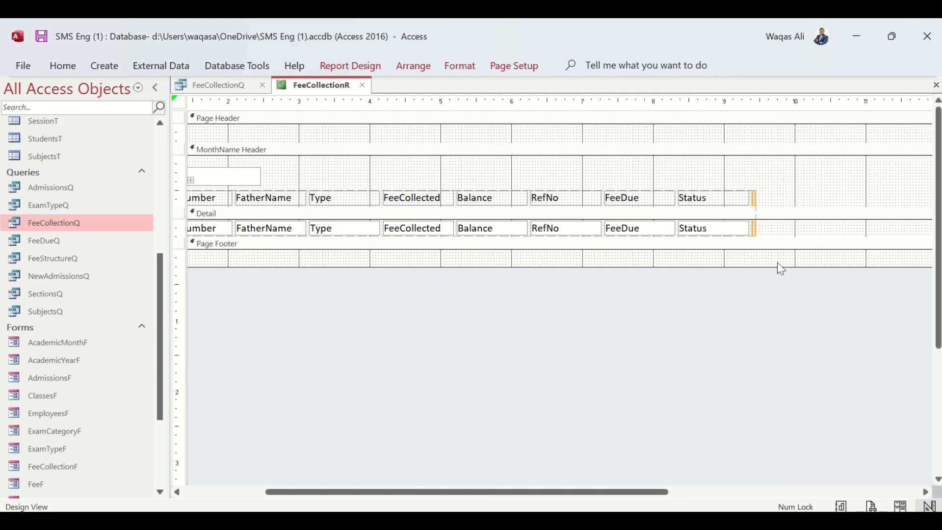
Reduce the report's width so its edge sits just past the last column, at about 9.4 inches.
{"action": "left_click_drag", "start_coordinate": [662, 492], "coordinate": [820, 478]}
{"action": "left_click_drag", "start_coordinate": [795, 176], "coordinate": [483, 185]}
{"action": "left_click_drag", "start_coordinate": [628, 492], "coordinate": [217, 458]}
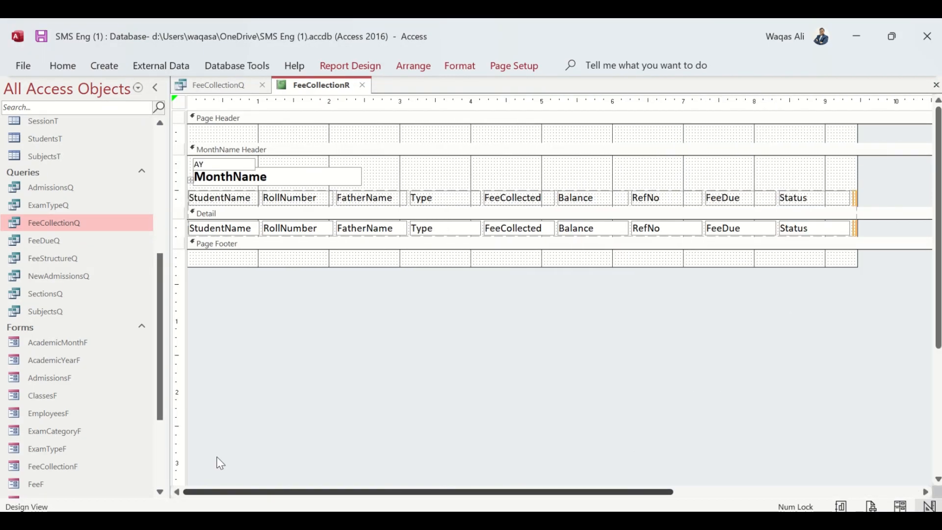
Nudge the AY and MonthName fields closer to the header's left edge, with MonthName slightly lower beneath AY.
{"action": "left_click", "coordinate": [405, 332]}
{"action": "left_click_drag", "start_coordinate": [330, 156], "coordinate": [228, 174]}
{"action": "left_click_drag", "start_coordinate": [406, 170], "coordinate": [303, 174]}
{"action": "left_click", "coordinate": [387, 175]}
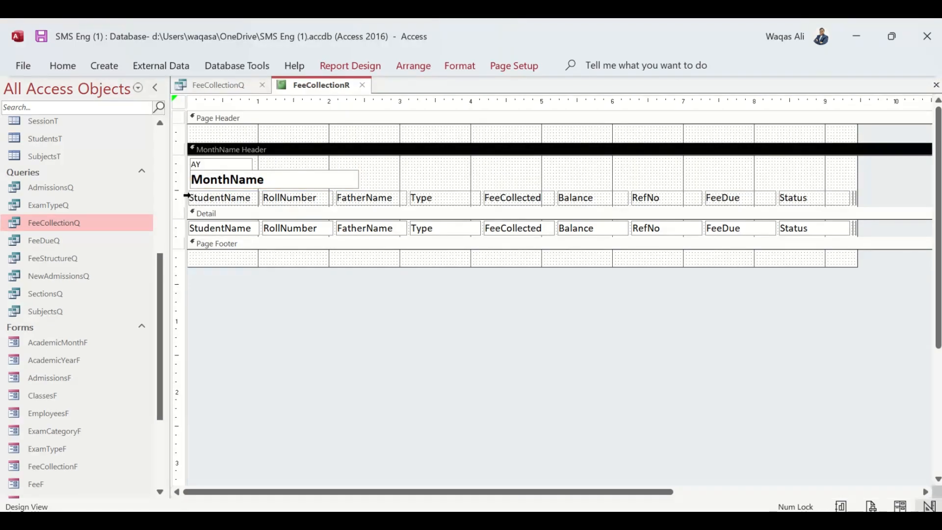
Move the column labels further down in the MonthName Header and format them as bold at size 9.
{"action": "left_click", "coordinate": [190, 196]}
{"action": "left_click_drag", "start_coordinate": [191, 195], "coordinate": [191, 200]}
{"action": "left_click_drag", "start_coordinate": [190, 199], "coordinate": [191, 203]}
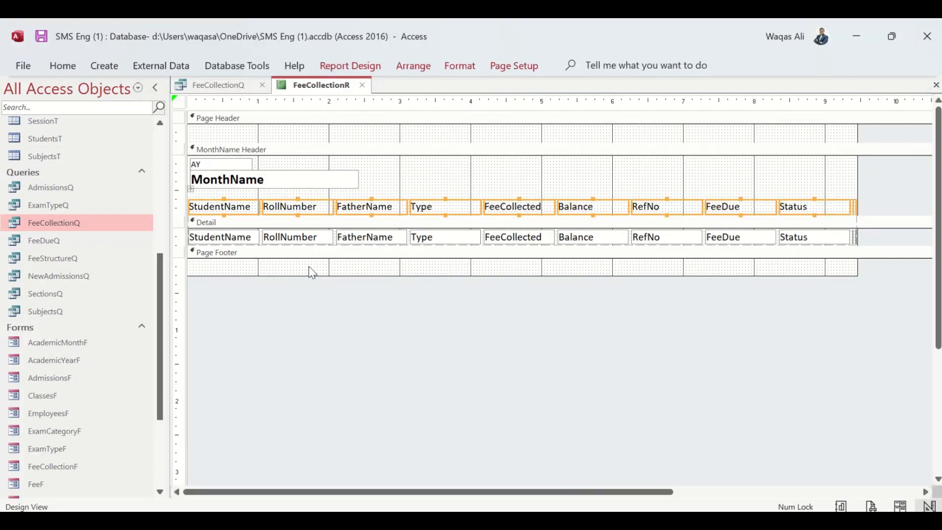
{"action": "key", "text": "ctrl+b"}
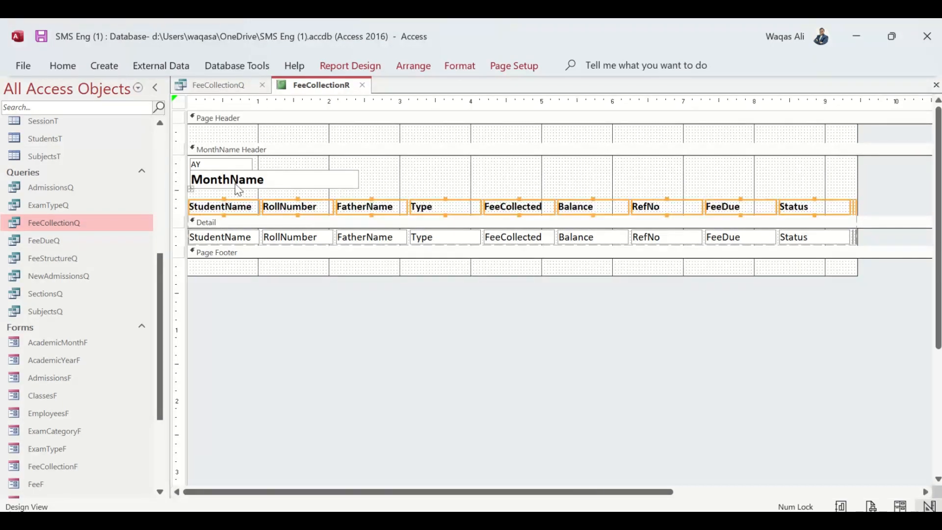
{"action": "left_click", "coordinate": [78, 70]}
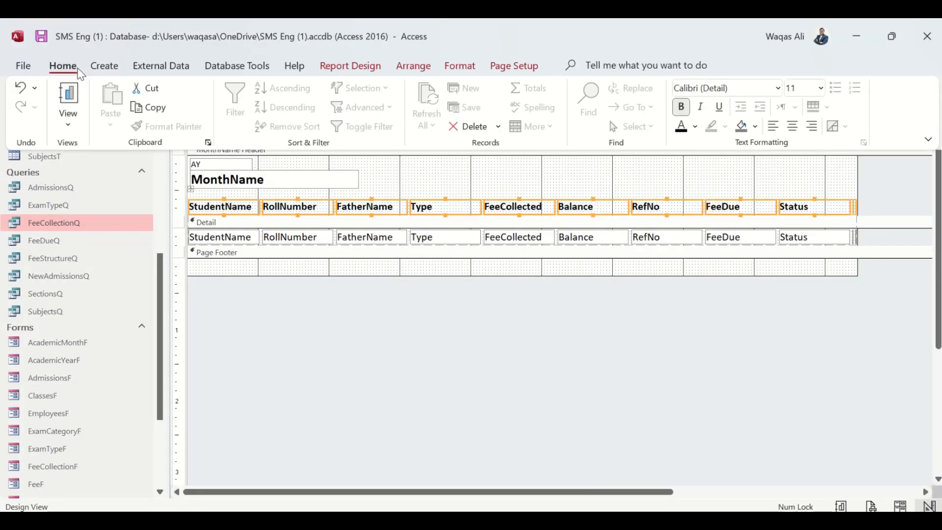
{"action": "left_click", "coordinate": [822, 88]}
{"action": "left_click", "coordinate": [804, 125]}
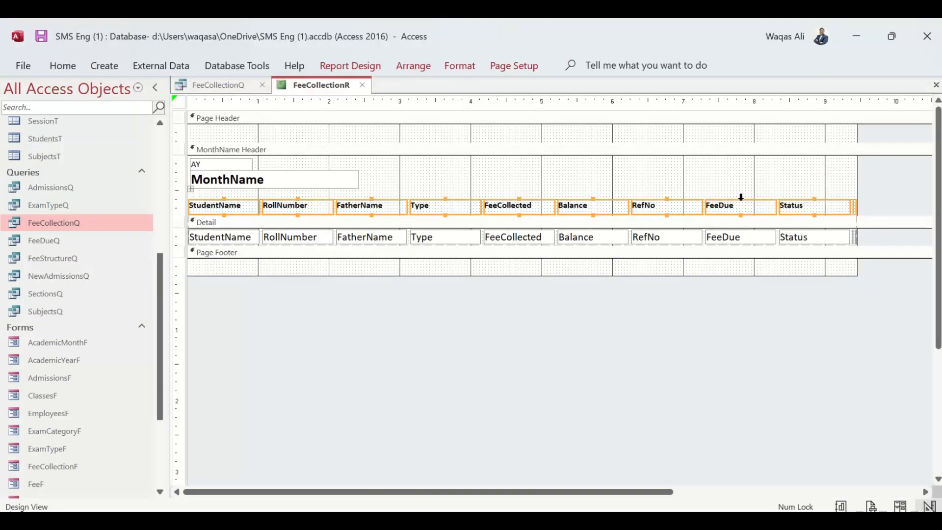
Trim the column labels' height to fit the text and centre the FeeCollected, Balance, RefNo and FeeDue labels and fields.
{"action": "left_click_drag", "start_coordinate": [741, 200], "coordinate": [522, 240]}
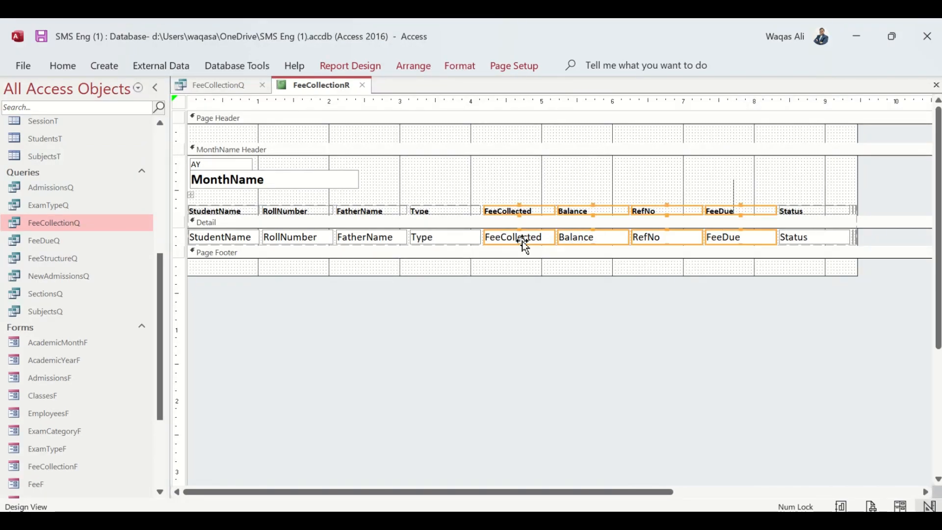
{"action": "left_click", "coordinate": [72, 71]}
{"action": "left_click", "coordinate": [788, 126]}
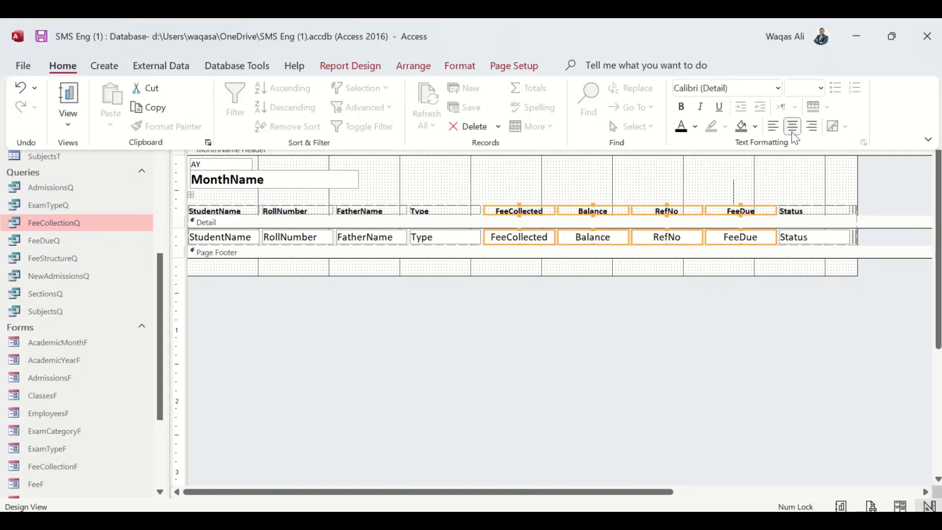
{"action": "left_click", "coordinate": [642, 363]}
Check the month headings, year placement and fee columns in Report View, and return to Design View.
{"action": "right_click", "coordinate": [318, 88]}
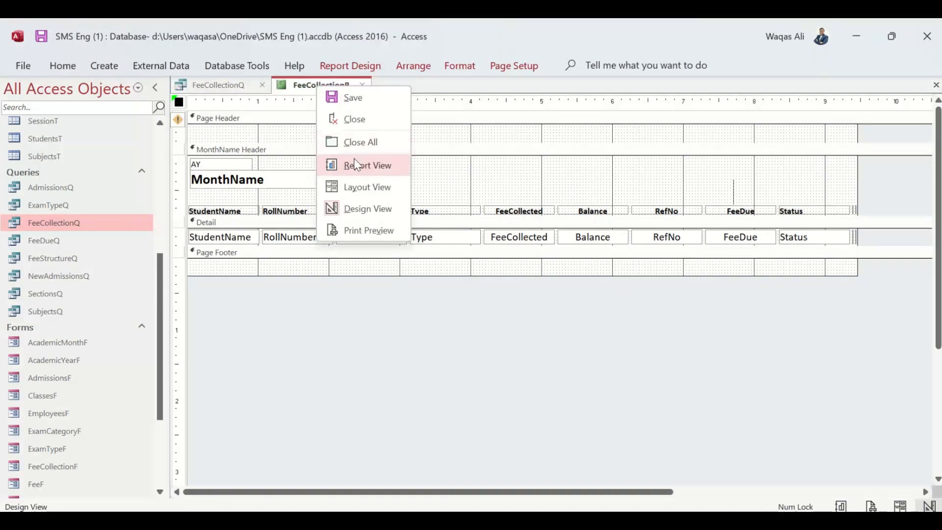
{"action": "left_click", "coordinate": [356, 162]}
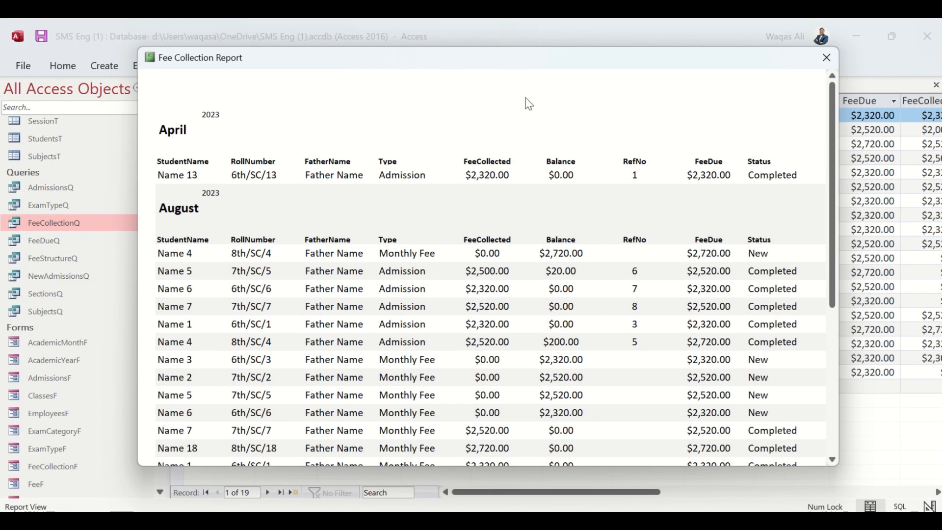
{"action": "scroll", "coordinate": [456, 372], "scroll_direction": "down", "scroll_amount": 5}
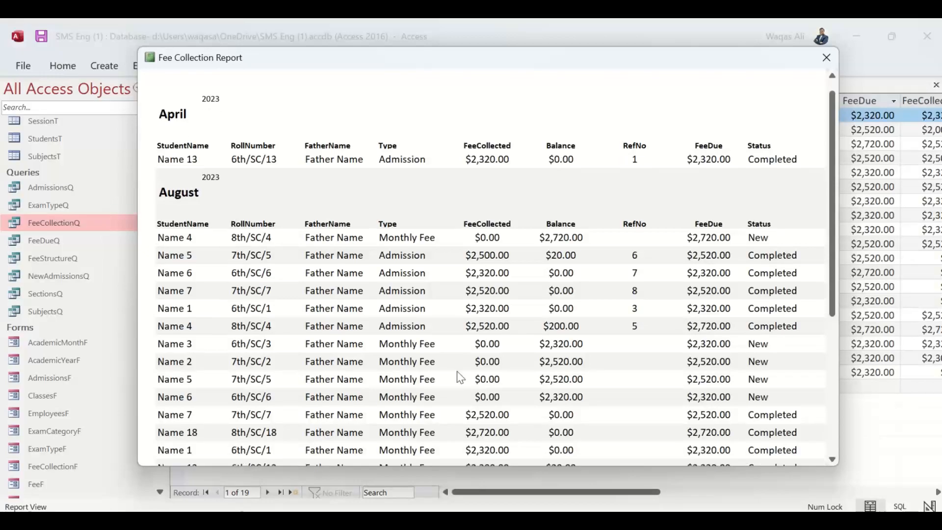
{"action": "scroll", "coordinate": [460, 364], "scroll_direction": "up", "scroll_amount": 5}
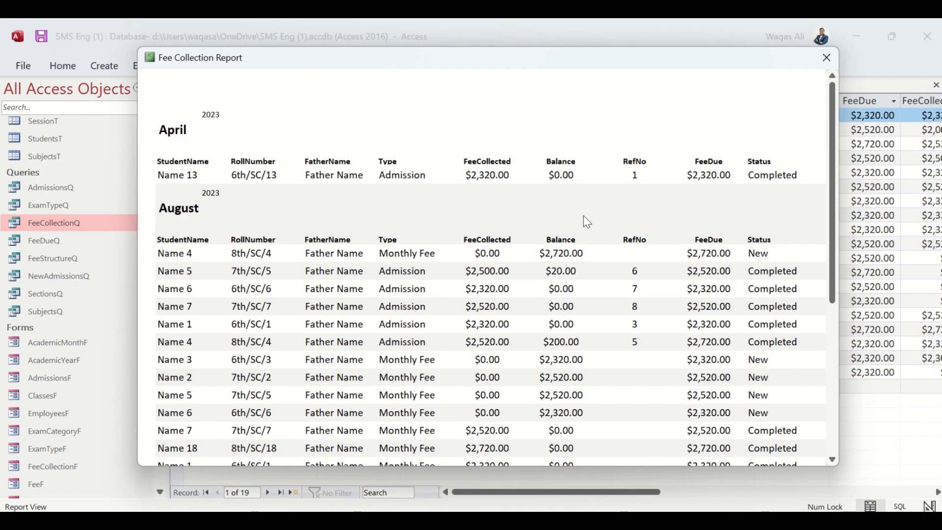
{"action": "scroll", "coordinate": [619, 370], "scroll_direction": "down", "scroll_amount": 5}
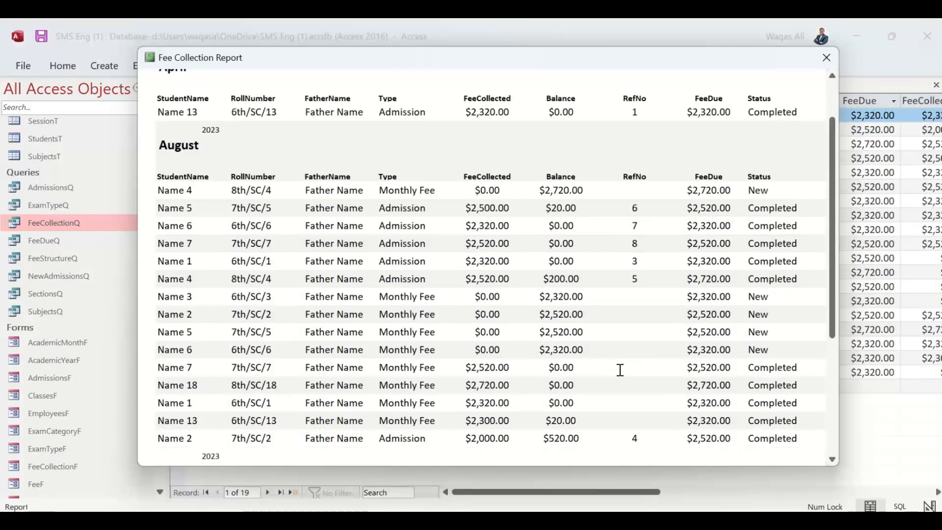
{"action": "scroll", "coordinate": [619, 369], "scroll_direction": "up", "scroll_amount": 5}
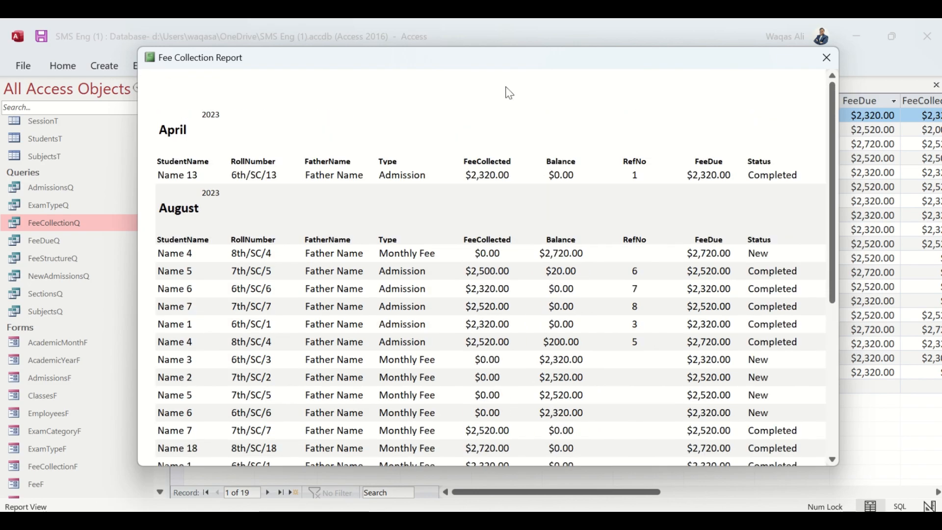
{"action": "right_click", "coordinate": [509, 93]}
{"action": "left_click", "coordinate": [282, 96]}
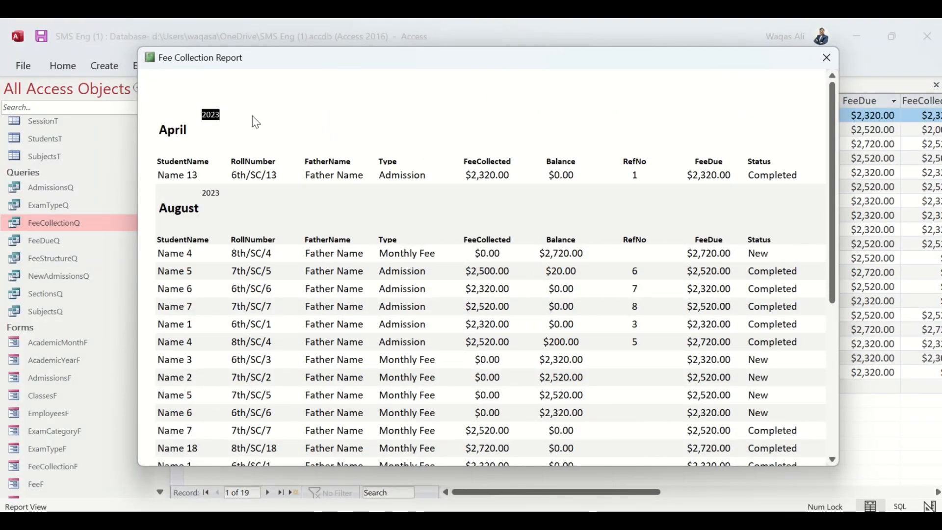
{"action": "left_click", "coordinate": [161, 117]}
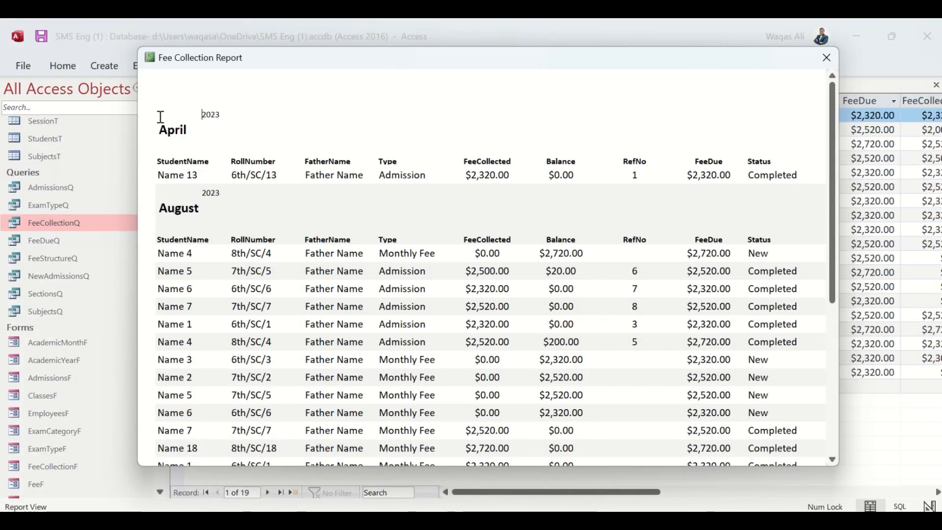
{"action": "right_click", "coordinate": [406, 88]}
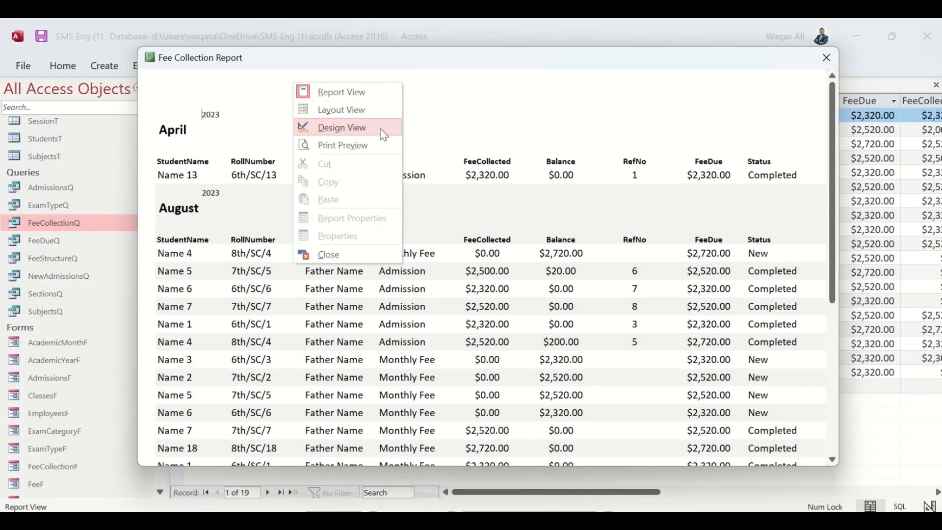
{"action": "left_click", "coordinate": [383, 132]}
{"action": "left_click", "coordinate": [215, 166]}
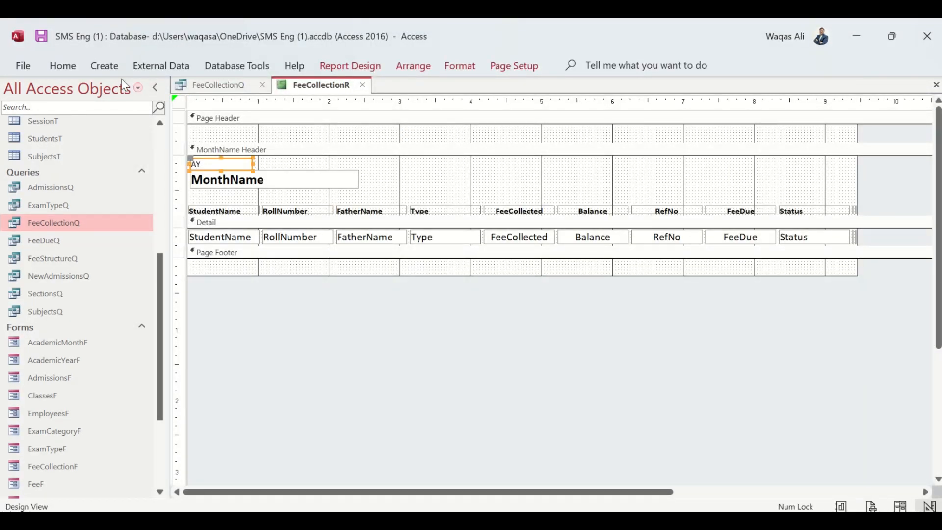
{"action": "left_click", "coordinate": [64, 68]}
{"action": "left_click", "coordinate": [473, 206]}
{"action": "left_click", "coordinate": [498, 172]}
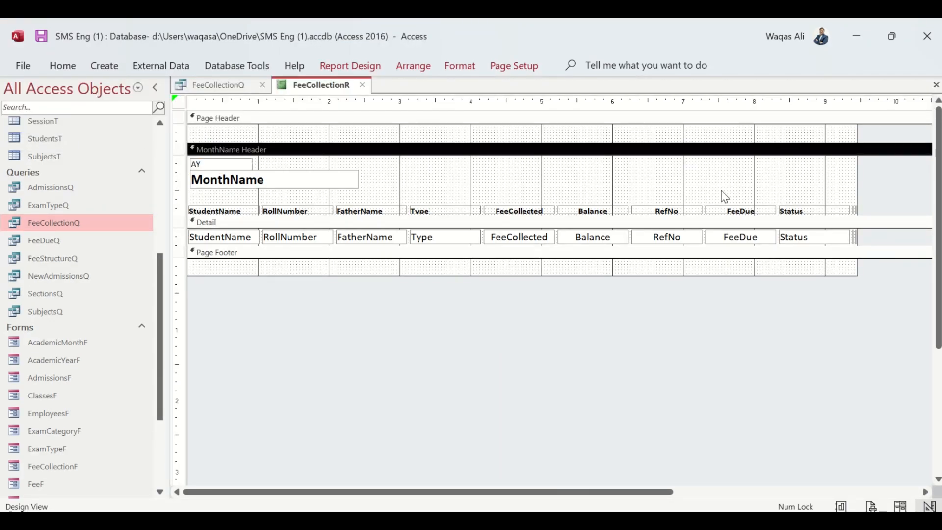
Delete the RefNo column's label and field, and narrow the report to about 8.4 inches.
{"action": "left_click_drag", "start_coordinate": [662, 203], "coordinate": [670, 256]}
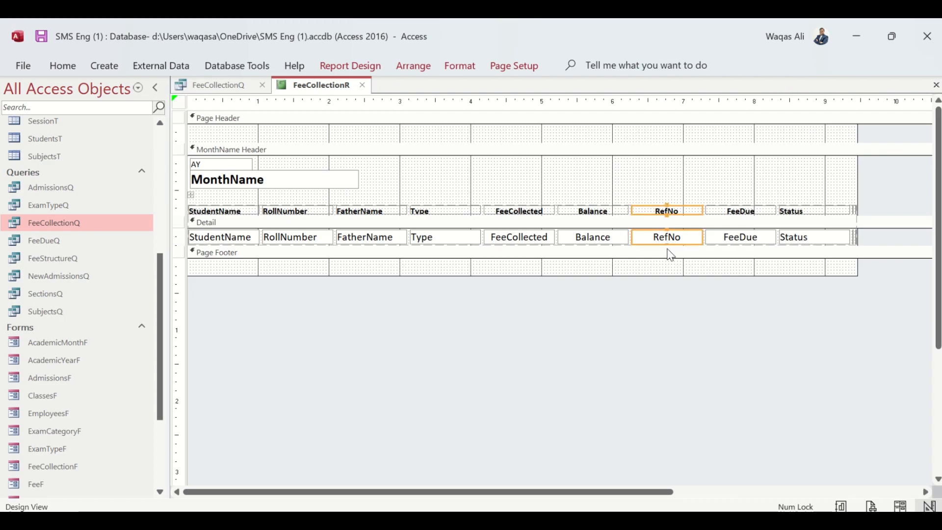
{"action": "key", "text": "Delete"}
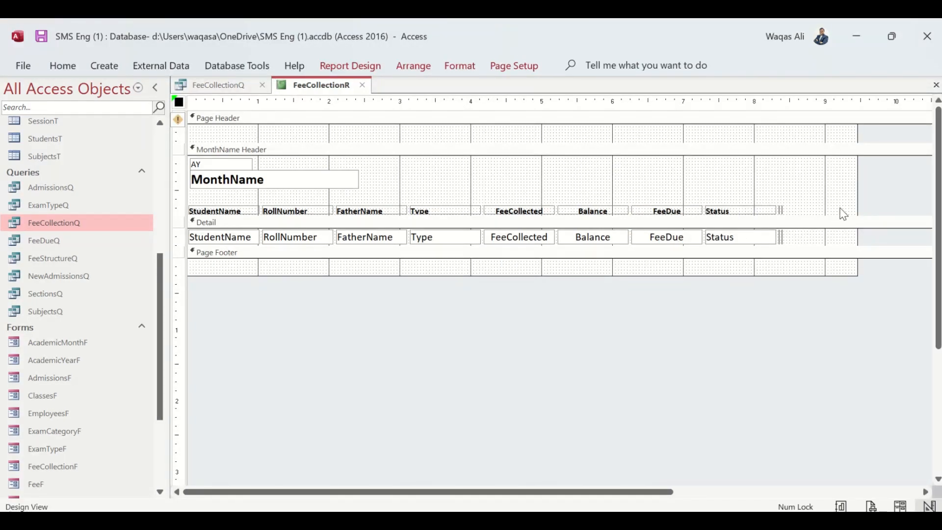
{"action": "left_click_drag", "start_coordinate": [856, 197], "coordinate": [784, 201]}
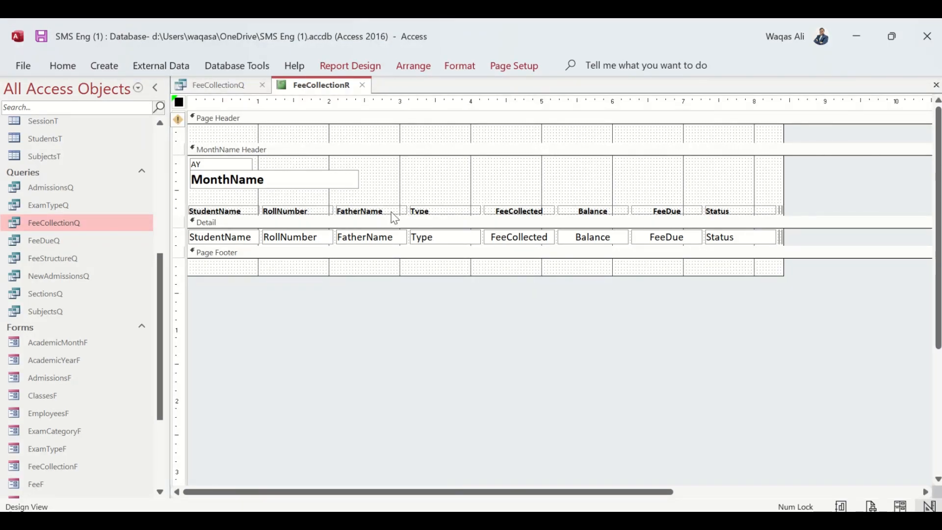
Widen the StudentName column to about 1.2 inches and narrow RollNumber to about 0.9 inches.
{"action": "left_click", "coordinate": [256, 237]}
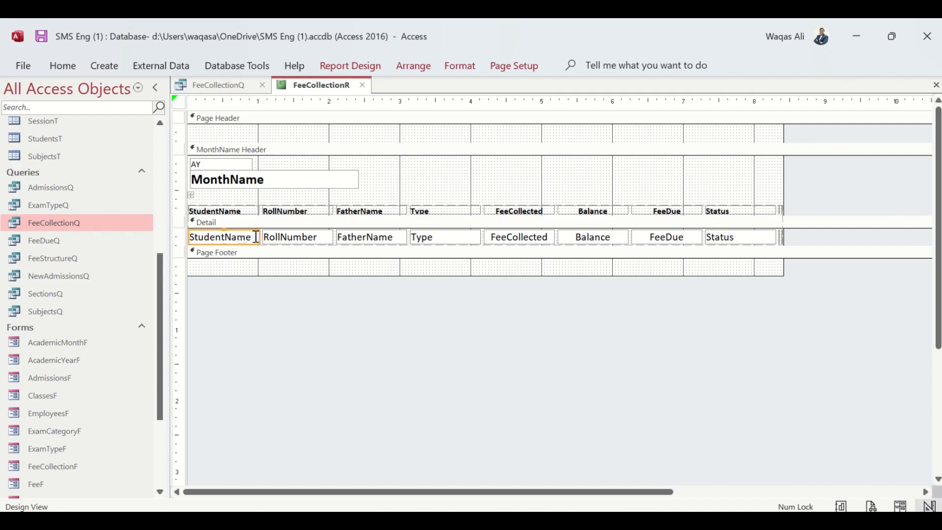
{"action": "left_click_drag", "start_coordinate": [271, 235], "coordinate": [277, 236]}
{"action": "left_click", "coordinate": [316, 237]}
{"action": "left_click_drag", "start_coordinate": [350, 236], "coordinate": [343, 237]}
Delete the FatherName column's label and field, and narrow the report to about 8.2 inches.
{"action": "left_click", "coordinate": [383, 205]}
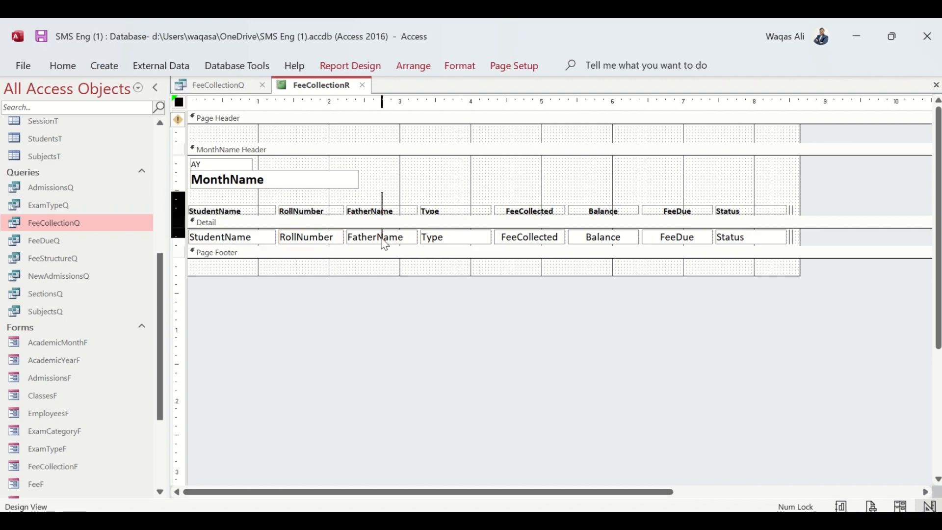
{"action": "key", "text": "Delete"}
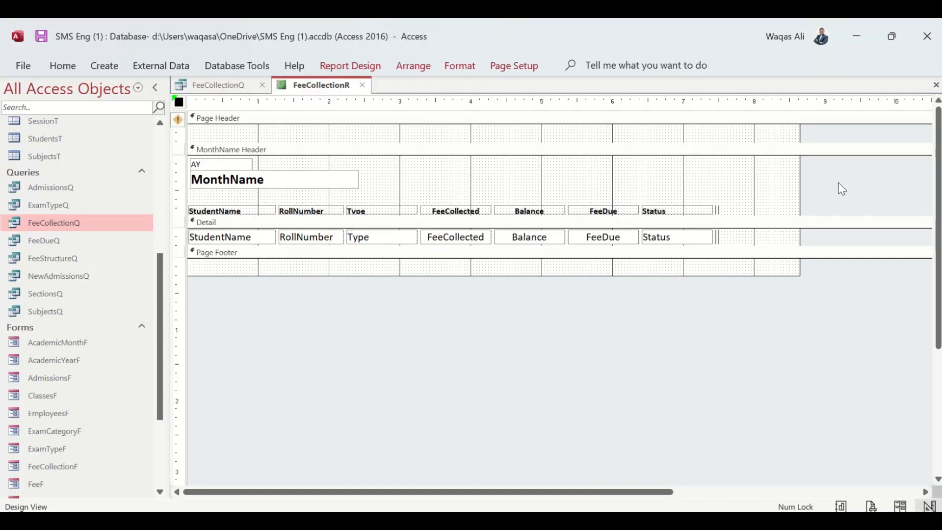
{"action": "left_click_drag", "start_coordinate": [801, 191], "coordinate": [770, 184]}
Widen the StudentName column to about 1.6 inches and the RollNumber column to about 1 inch.
{"action": "left_click", "coordinate": [266, 236]}
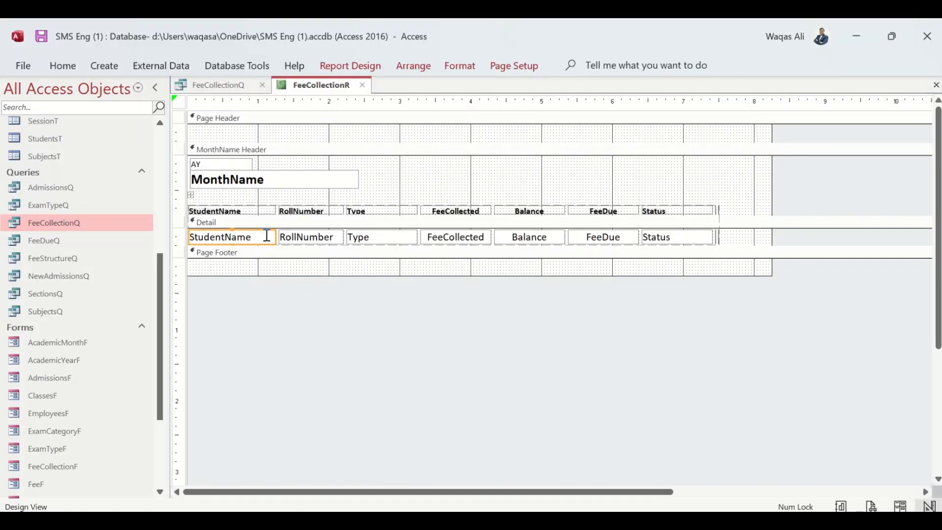
{"action": "left_click_drag", "start_coordinate": [273, 236], "coordinate": [303, 236]}
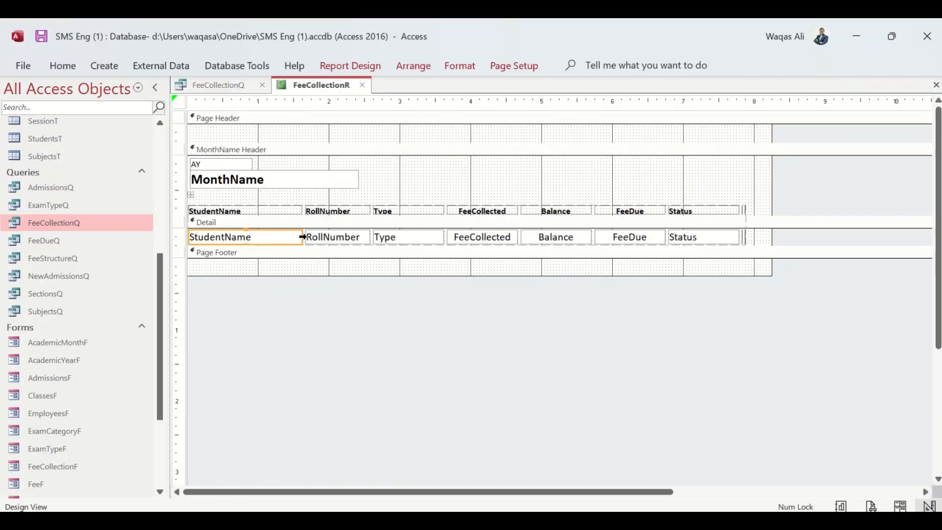
{"action": "left_click", "coordinate": [357, 240]}
{"action": "left_click_drag", "start_coordinate": [368, 235], "coordinate": [378, 236]}
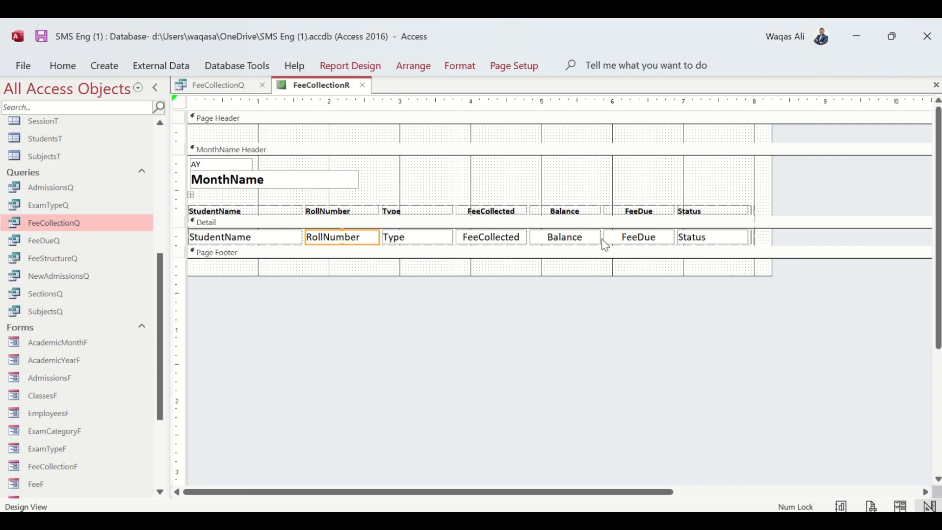
Narrow the Type column to about 0.9 inches and trim the report's width to about 7.9 inches, just past Status.
{"action": "left_click", "coordinate": [727, 242]}
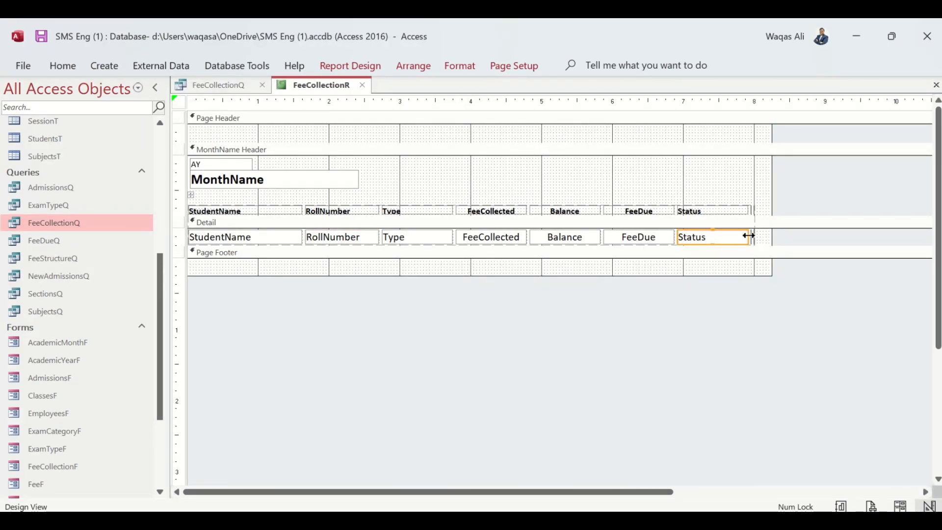
{"action": "mouse_move", "coordinate": [749, 235]}
{"action": "left_mouse_down"}
{"action": "mouse_move", "coordinate": [758, 235]}
{"action": "mouse_move", "coordinate": [749, 236]}
{"action": "left_mouse_up"}
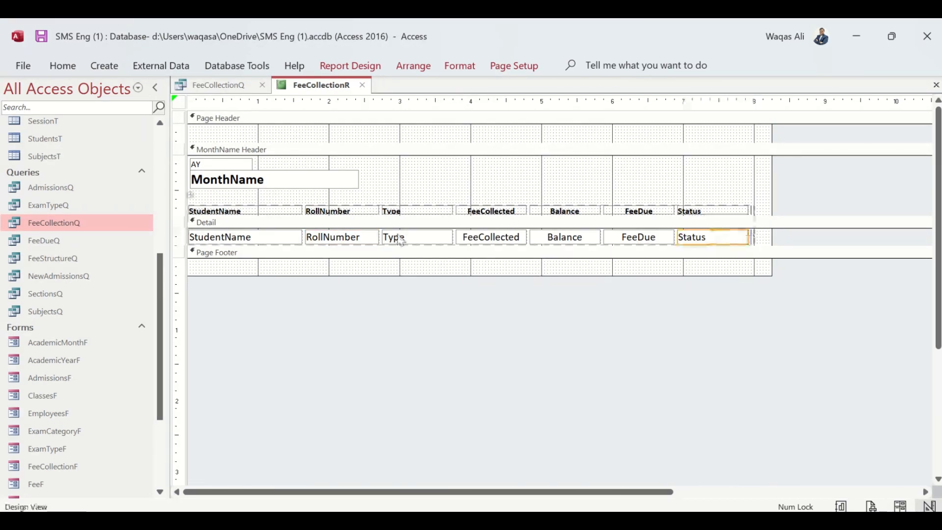
{"action": "left_click_drag", "start_coordinate": [771, 196], "coordinate": [572, 195]}
{"action": "right_click", "coordinate": [316, 89]}
{"action": "left_click", "coordinate": [319, 92]}
{"action": "left_click", "coordinate": [331, 241]}
{"action": "left_click", "coordinate": [415, 239]}
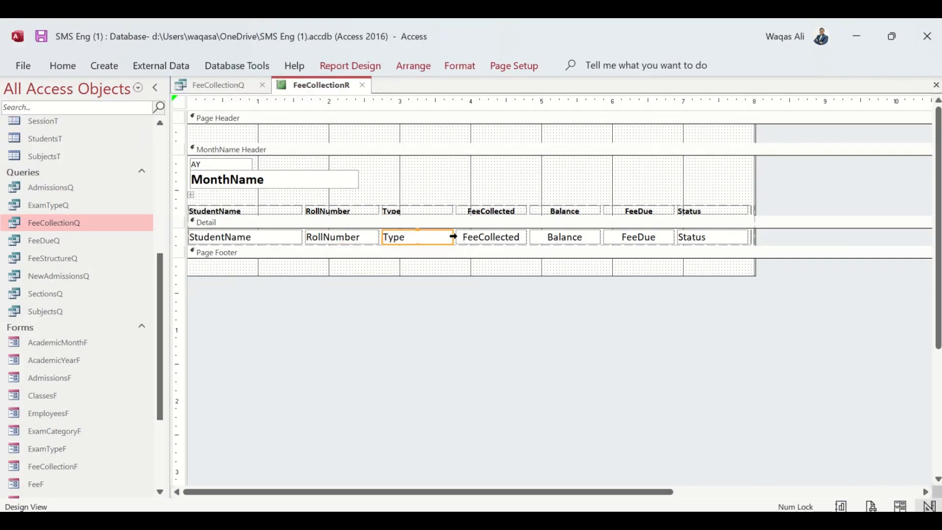
{"action": "left_click_drag", "start_coordinate": [451, 236], "coordinate": [442, 236]}
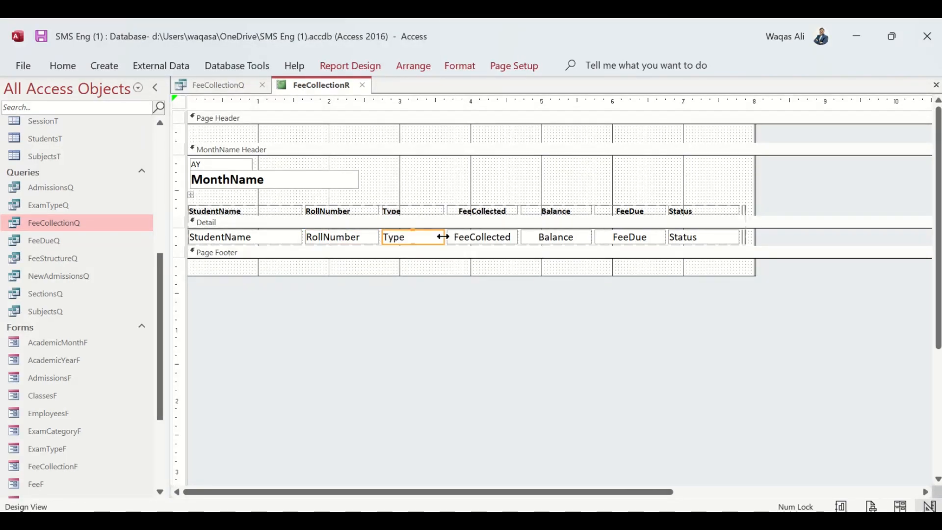
{"action": "left_click", "coordinate": [512, 241]}
{"action": "left_click_drag", "start_coordinate": [756, 196], "coordinate": [721, 194]}
Draw a horizontal line about 7.8 inches long directly beneath the Detail fields and fit the Detail section's height to it.
{"action": "left_click_drag", "start_coordinate": [770, 244], "coordinate": [751, 307]}
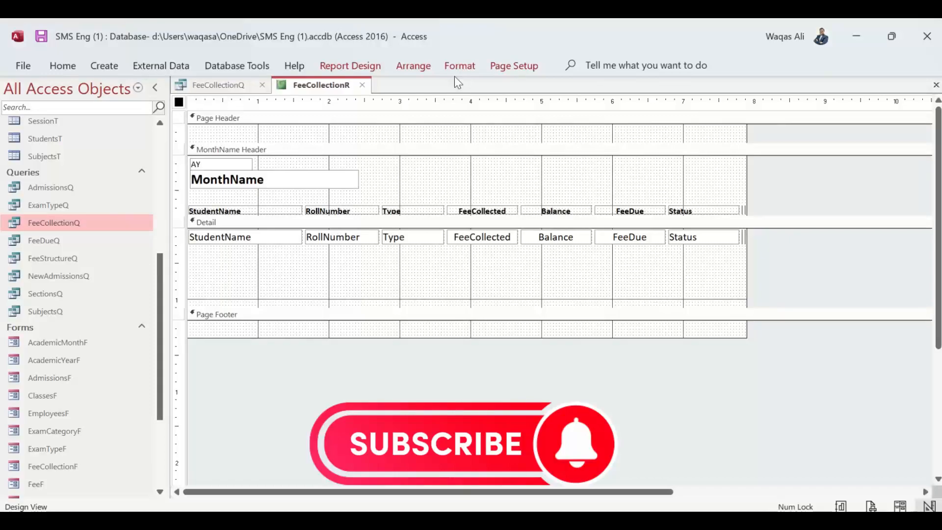
{"action": "left_click", "coordinate": [350, 65]}
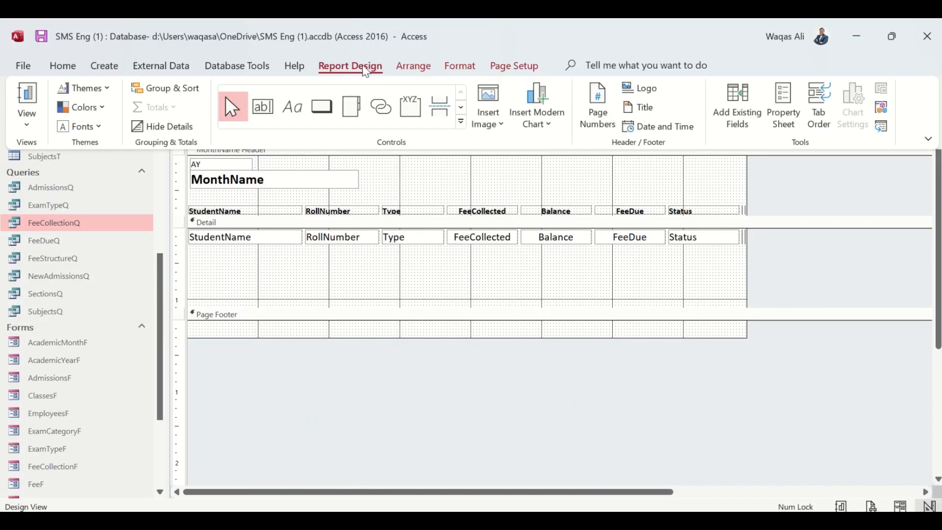
{"action": "left_click", "coordinate": [461, 107]}
{"action": "left_click", "coordinate": [263, 106]}
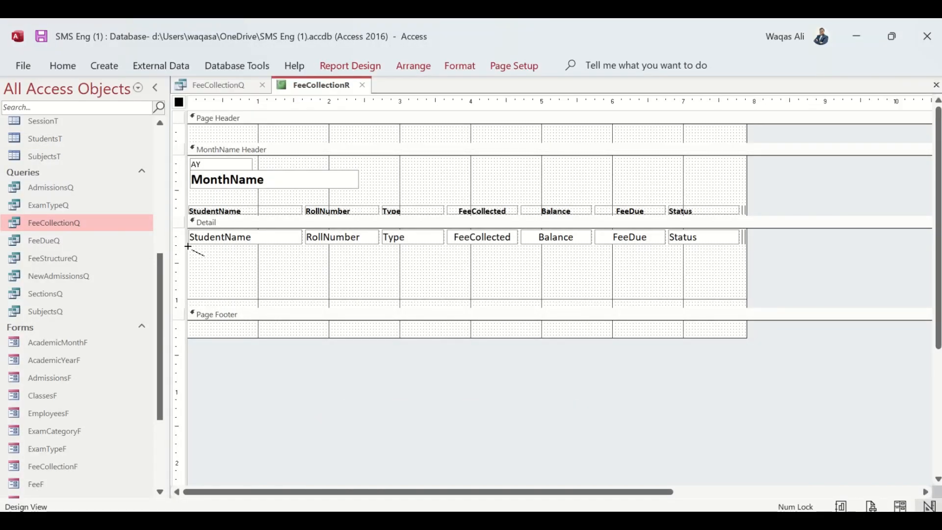
{"action": "left_click_drag", "start_coordinate": [188, 245], "coordinate": [740, 244]}
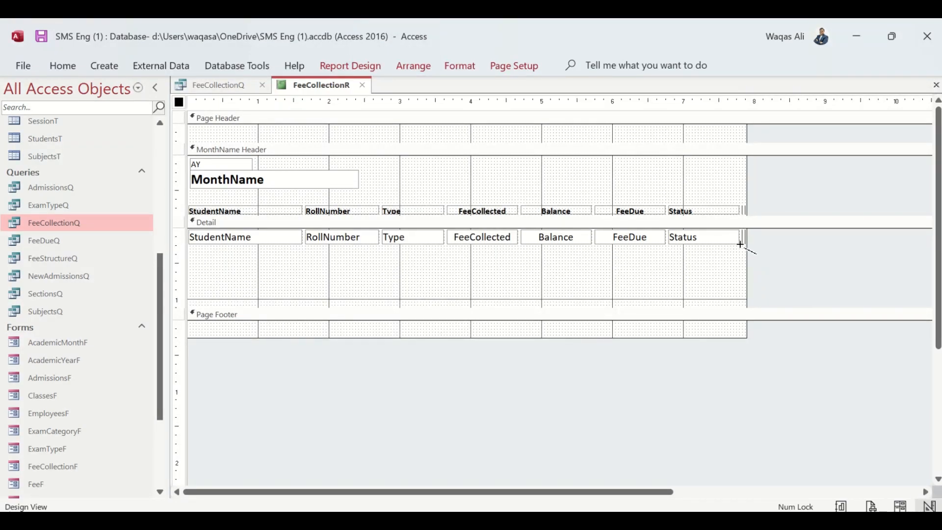
{"action": "left_click", "coordinate": [680, 259]}
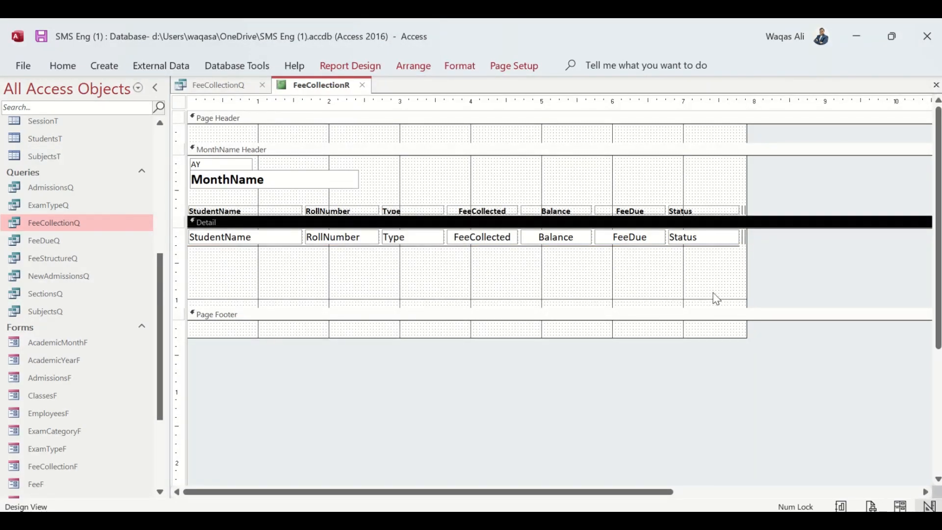
{"action": "left_click_drag", "start_coordinate": [710, 318], "coordinate": [706, 250]}
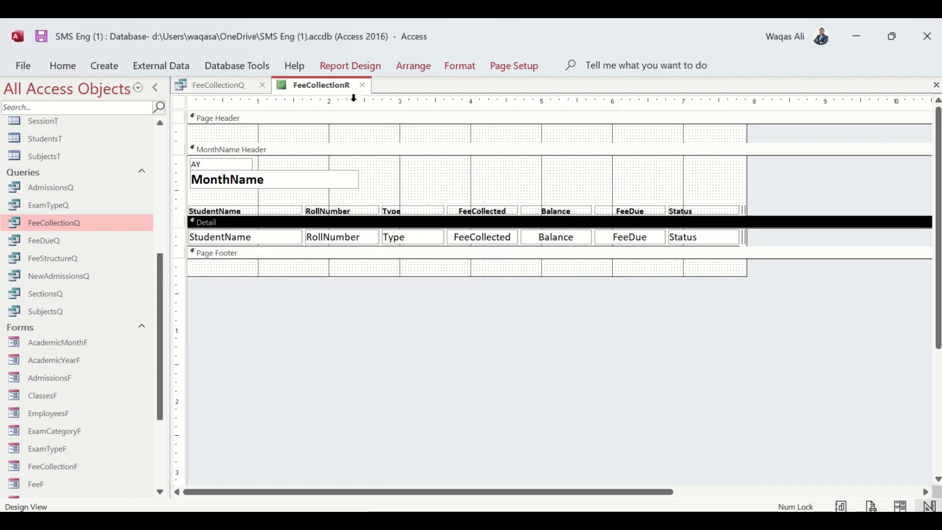
Check the row separator lines and month groups throughout the report in Report View, and return to Design View.
{"action": "right_click", "coordinate": [311, 88]}
{"action": "left_click", "coordinate": [349, 167]}
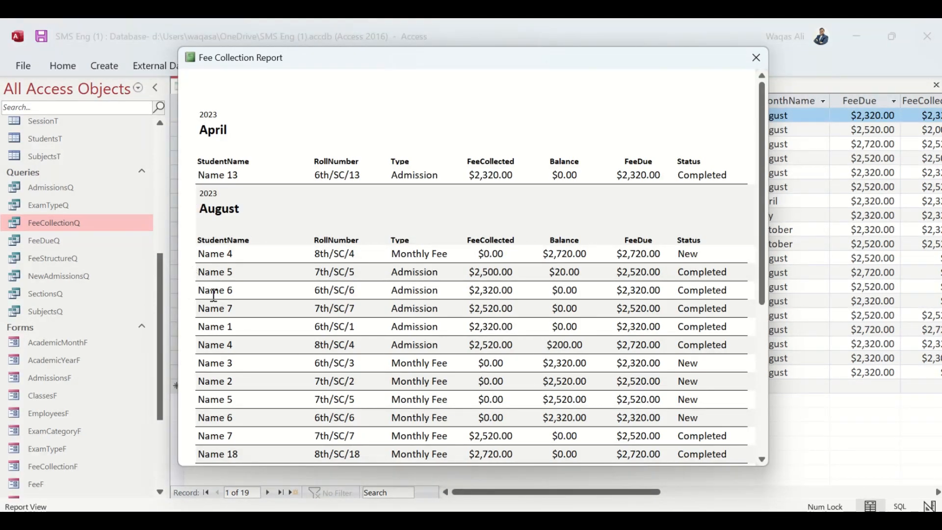
{"action": "scroll", "coordinate": [655, 275], "scroll_direction": "down", "scroll_amount": 5}
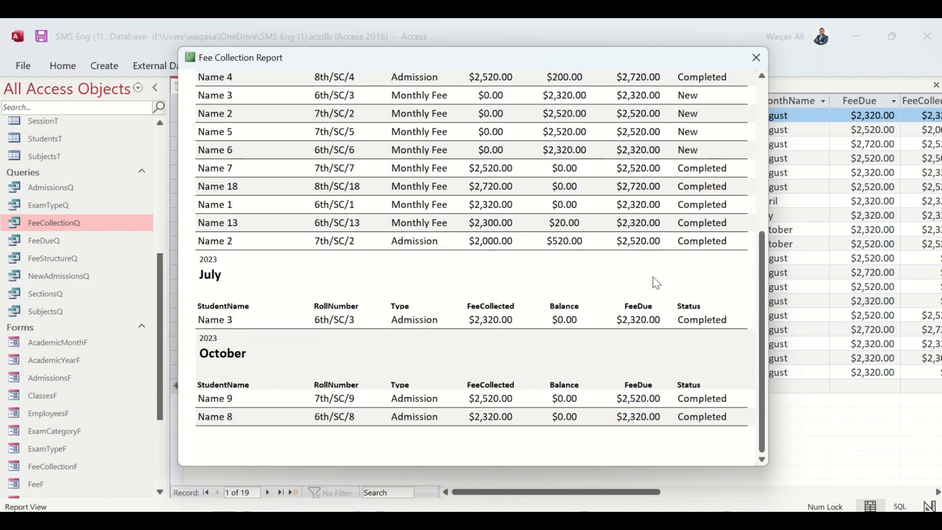
{"action": "scroll", "coordinate": [656, 283], "scroll_direction": "up", "scroll_amount": 5}
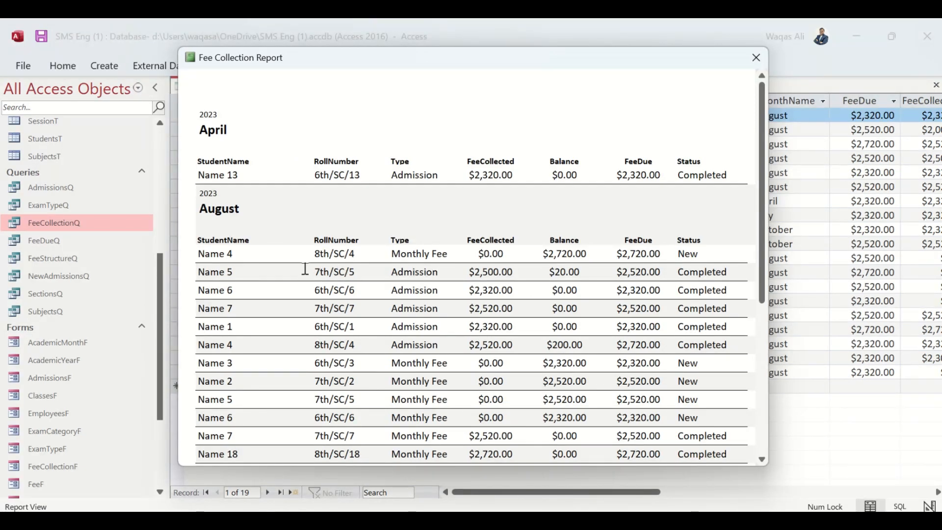
{"action": "right_click", "coordinate": [511, 111]}
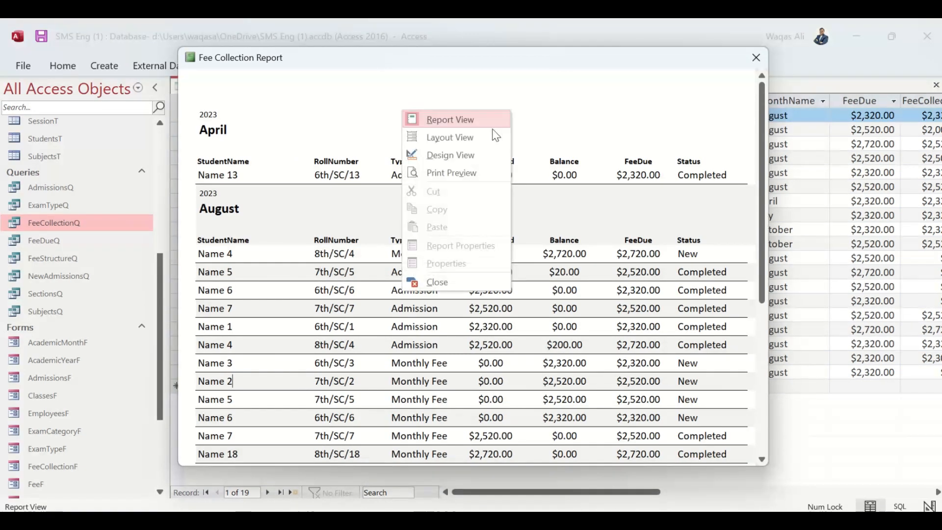
{"action": "left_click", "coordinate": [450, 155]}
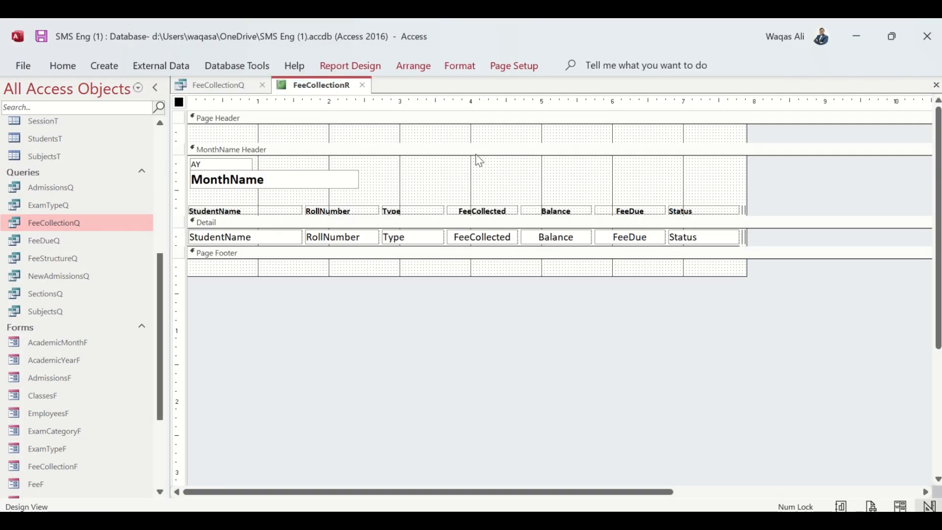
Set the alternate background colour of the Detail section and the MonthName Header to white.
{"action": "right_click", "coordinate": [490, 223]}
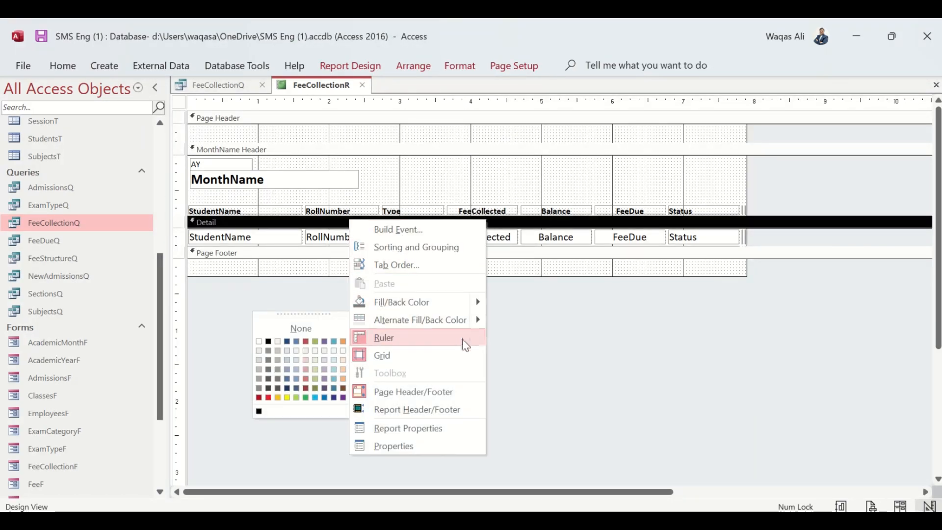
{"action": "mouse_move", "coordinate": [407, 324]}
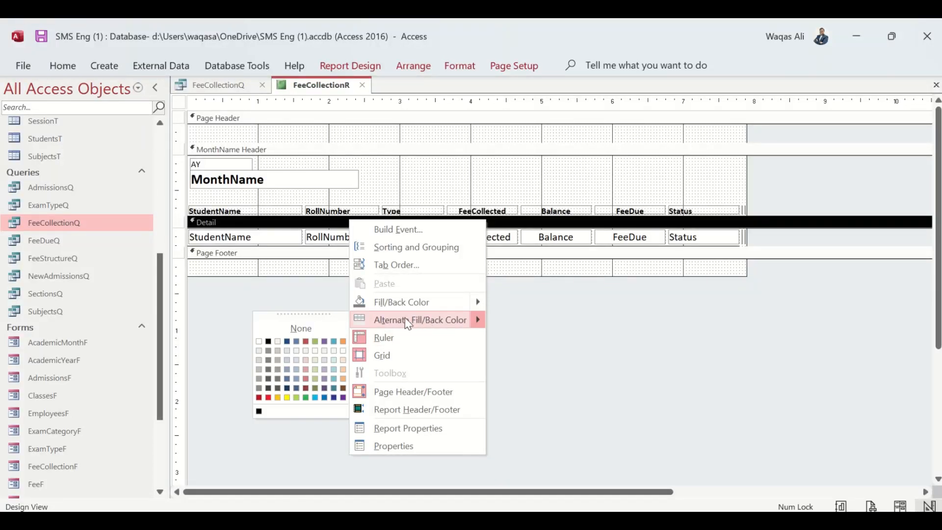
{"action": "left_click", "coordinate": [258, 343]}
{"action": "right_click", "coordinate": [410, 150]}
{"action": "mouse_move", "coordinate": [355, 246]}
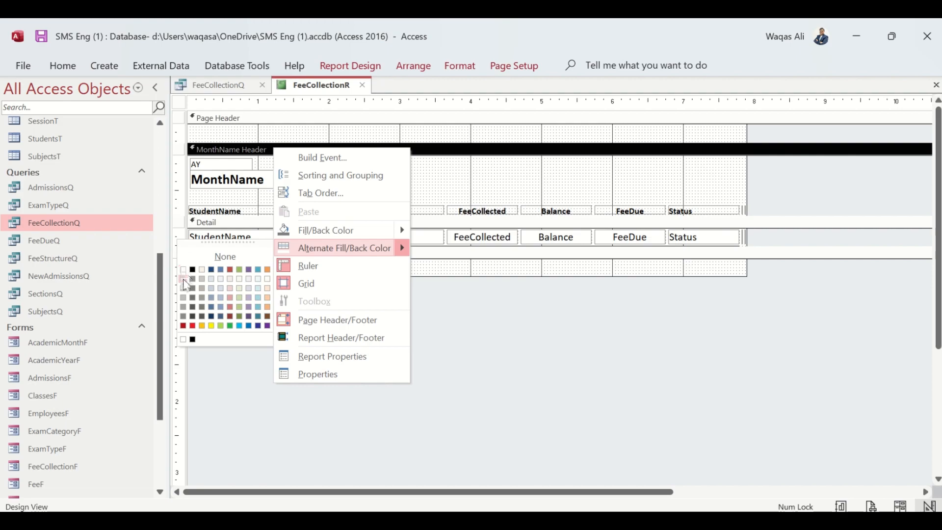
{"action": "left_click", "coordinate": [184, 278]}
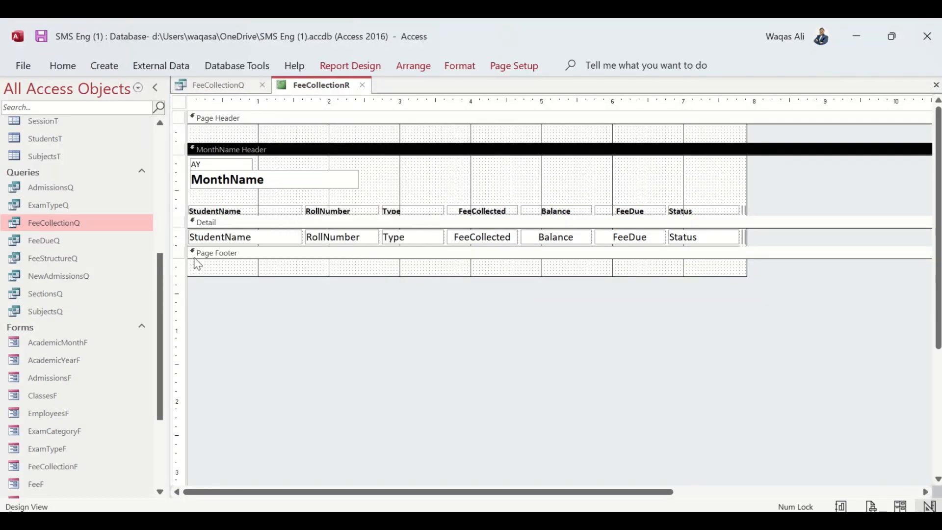
Check the row and group header backgrounds in Report View, and return to Design View.
{"action": "right_click", "coordinate": [318, 86]}
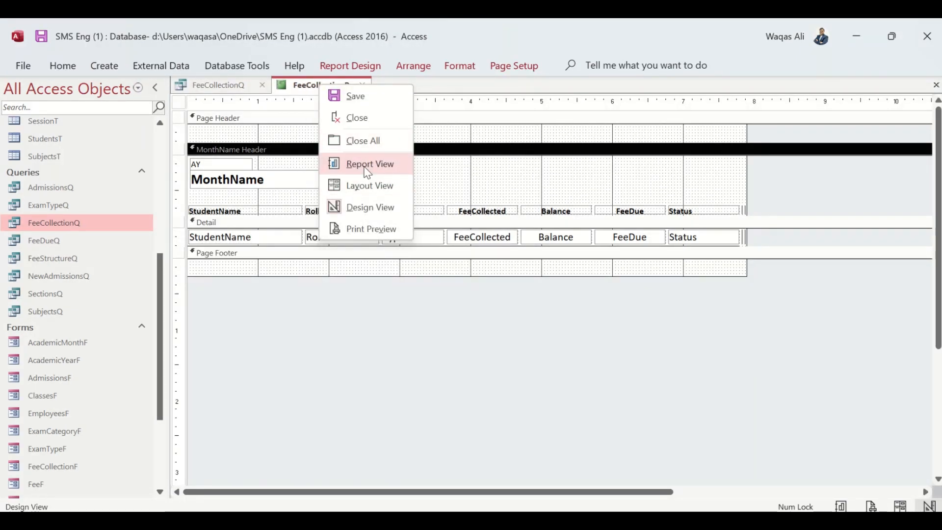
{"action": "left_click", "coordinate": [367, 162]}
{"action": "left_click_drag", "start_coordinate": [579, 110], "coordinate": [584, 53]}
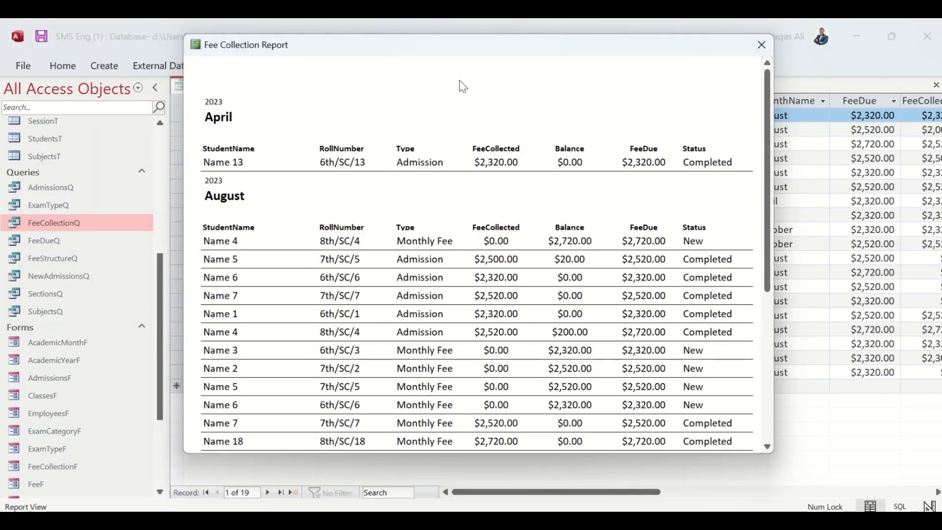
{"action": "right_click", "coordinate": [494, 78]}
{"action": "left_click", "coordinate": [460, 123]}
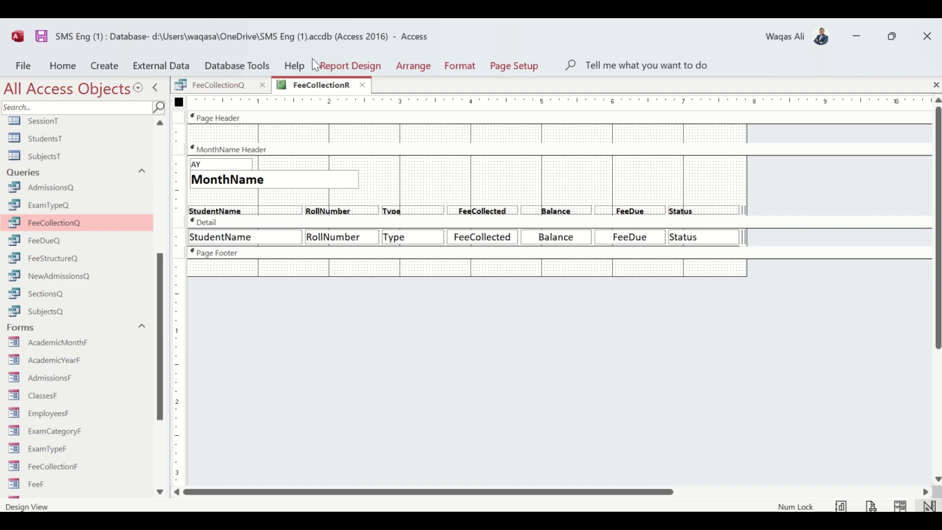
Set the report's Show Page Margins property to No and display the report in Report View.
{"action": "left_click", "coordinate": [345, 65]}
{"action": "left_click", "coordinate": [783, 106]}
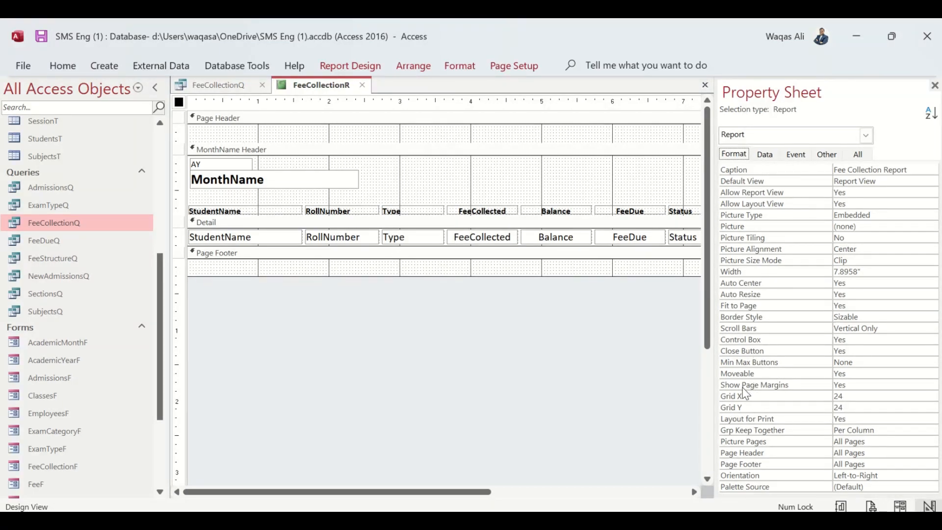
{"action": "double_click", "coordinate": [865, 387]}
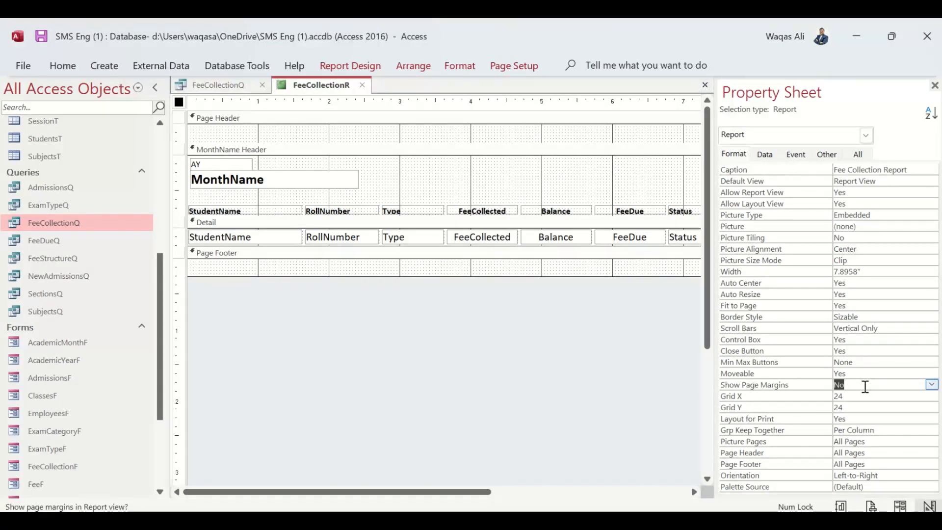
{"action": "right_click", "coordinate": [304, 82]}
{"action": "right_click", "coordinate": [316, 89]}
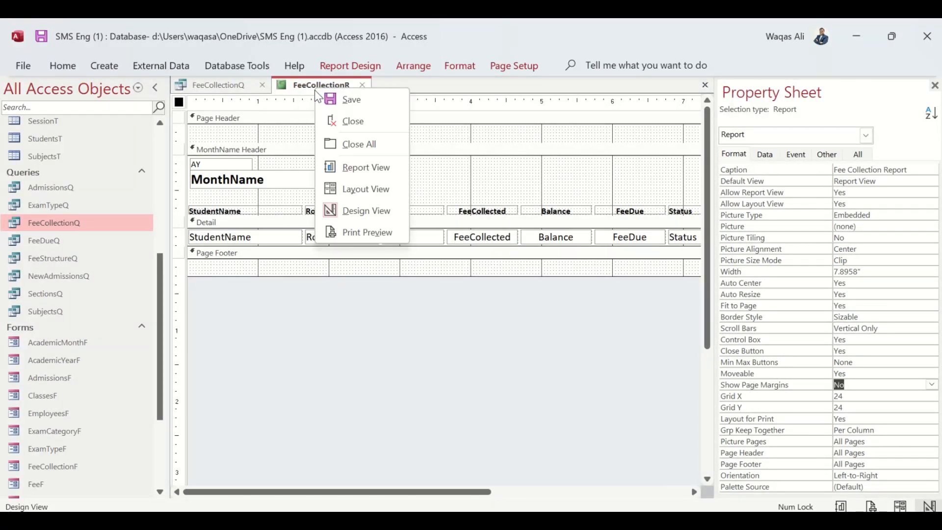
{"action": "left_click", "coordinate": [360, 172]}
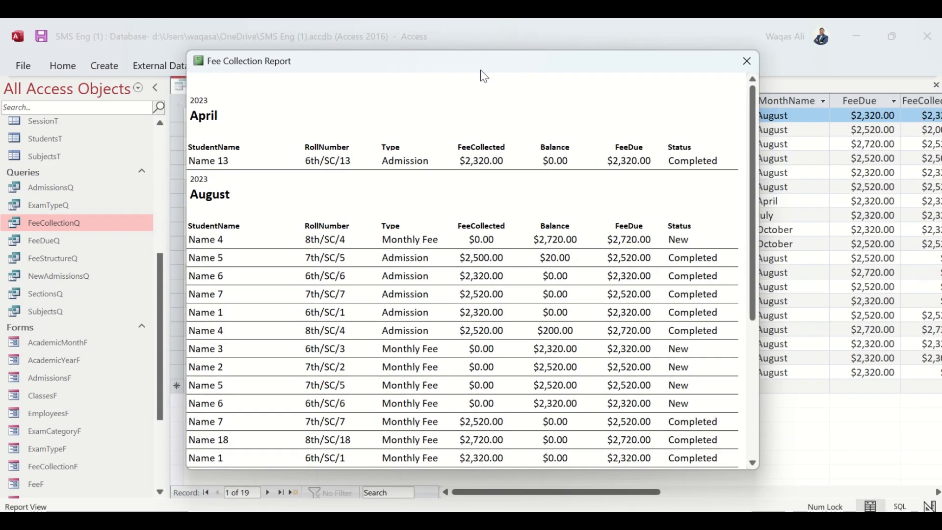
Review the month groups and row layout throughout the report in Report View.
{"action": "scroll", "coordinate": [499, 287], "scroll_direction": "down", "scroll_amount": 5}
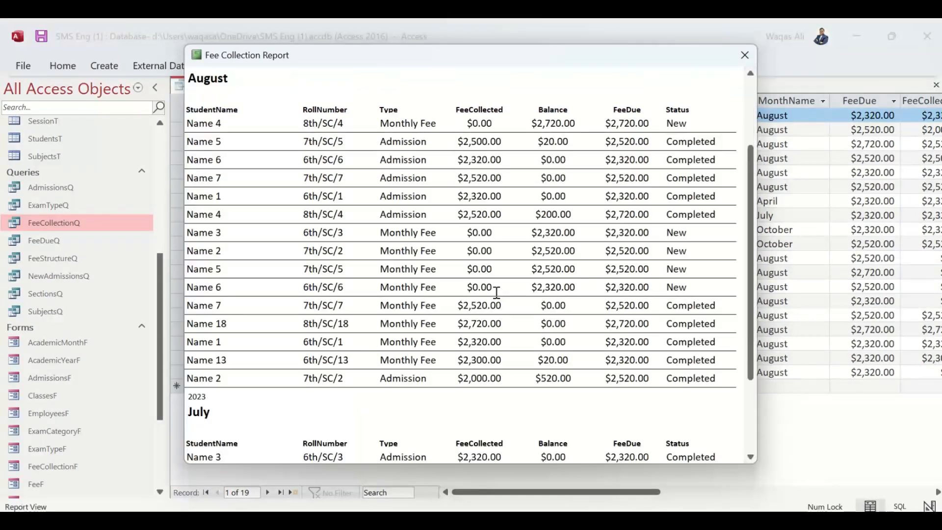
{"action": "scroll", "coordinate": [496, 293], "scroll_direction": "up", "scroll_amount": 2}
{"action": "scroll", "coordinate": [496, 293], "scroll_direction": "up", "scroll_amount": 2}
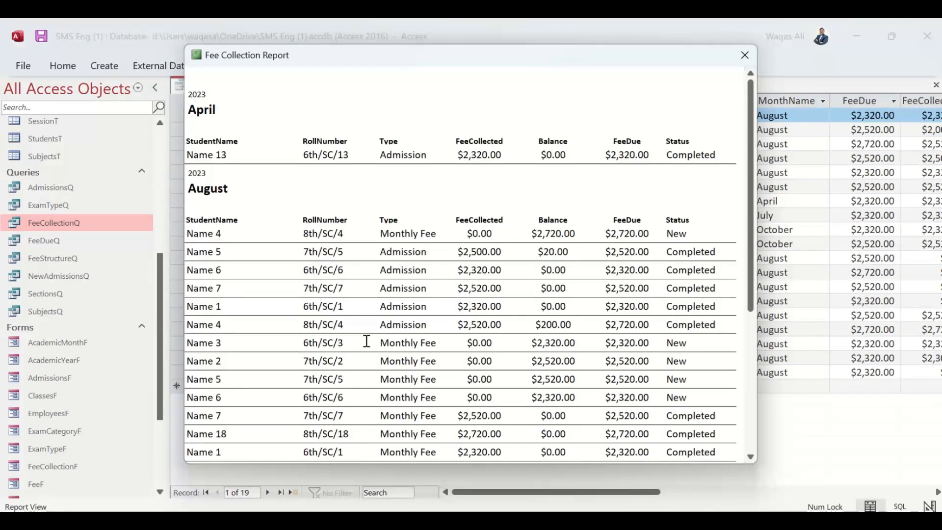
{"action": "scroll", "coordinate": [560, 341], "scroll_direction": "down", "scroll_amount": 4}
{"action": "scroll", "coordinate": [562, 348], "scroll_direction": "up", "scroll_amount": 4}
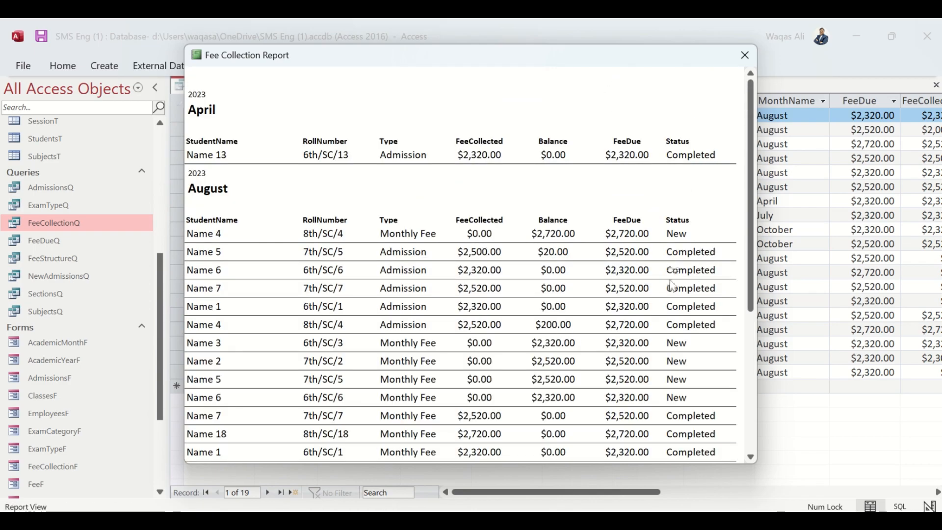
{"action": "scroll", "coordinate": [672, 284], "scroll_direction": "down", "scroll_amount": 3}
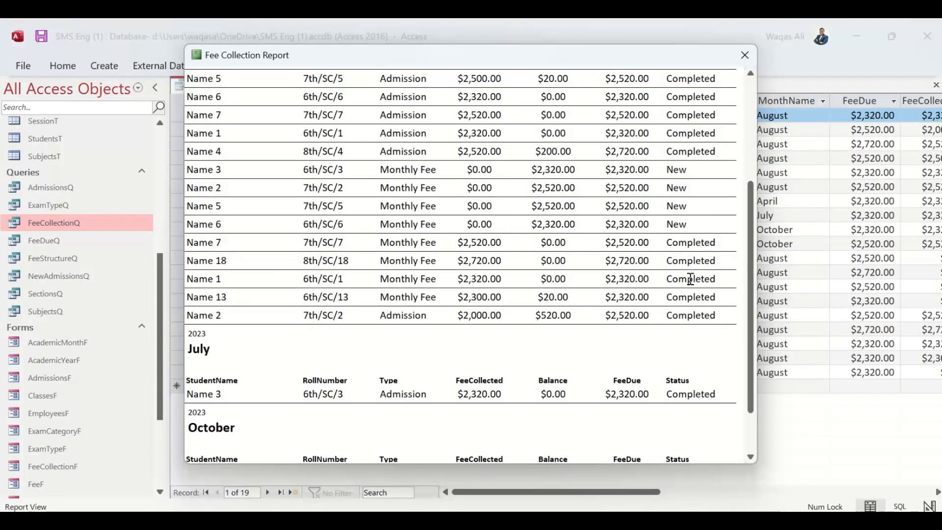
Examine the fee amount columns of the August group in Report View, and return to Design View.
{"action": "left_click_drag", "start_coordinate": [711, 279], "coordinate": [756, 281]}
{"action": "left_click", "coordinate": [624, 296]}
{"action": "scroll", "coordinate": [621, 315], "scroll_direction": "up", "scroll_amount": 2}
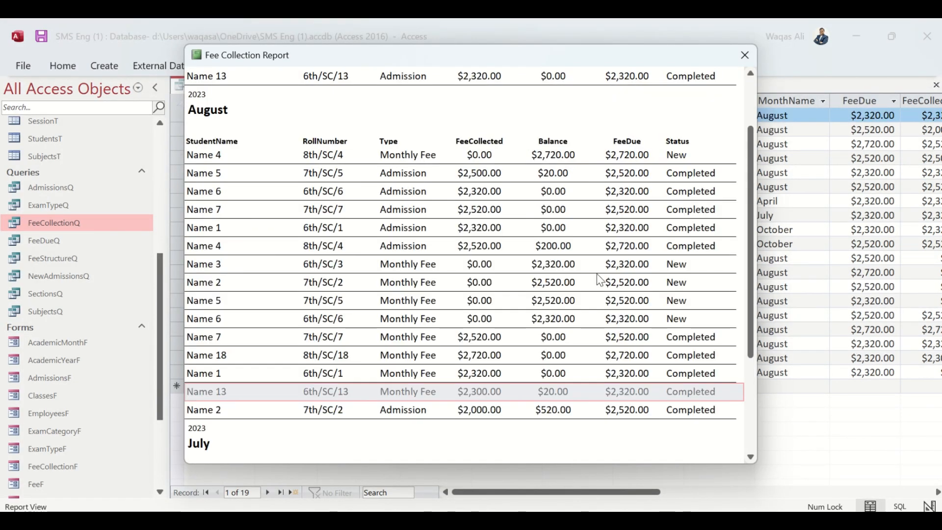
{"action": "left_click", "coordinate": [481, 154]}
{"action": "left_click", "coordinate": [475, 424]}
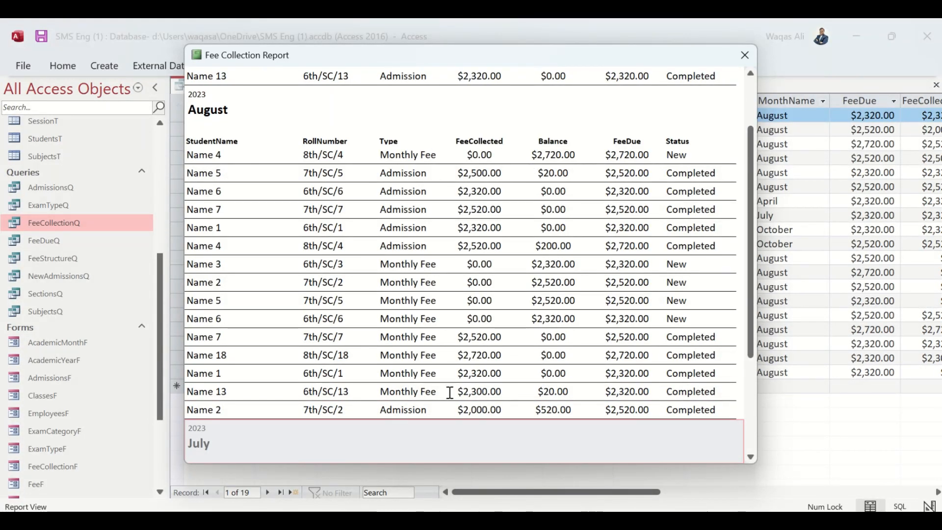
{"action": "left_click", "coordinate": [599, 414]}
{"action": "left_click", "coordinate": [549, 434]}
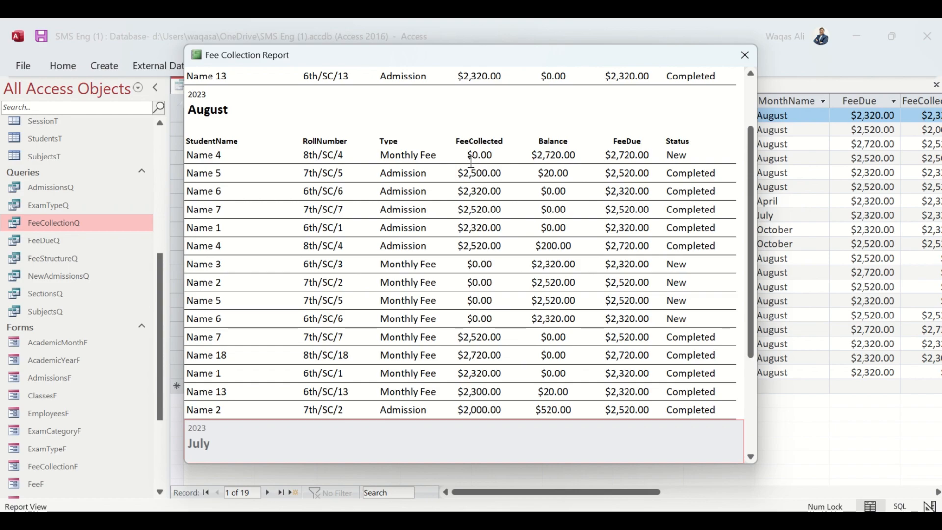
{"action": "right_click", "coordinate": [611, 120]}
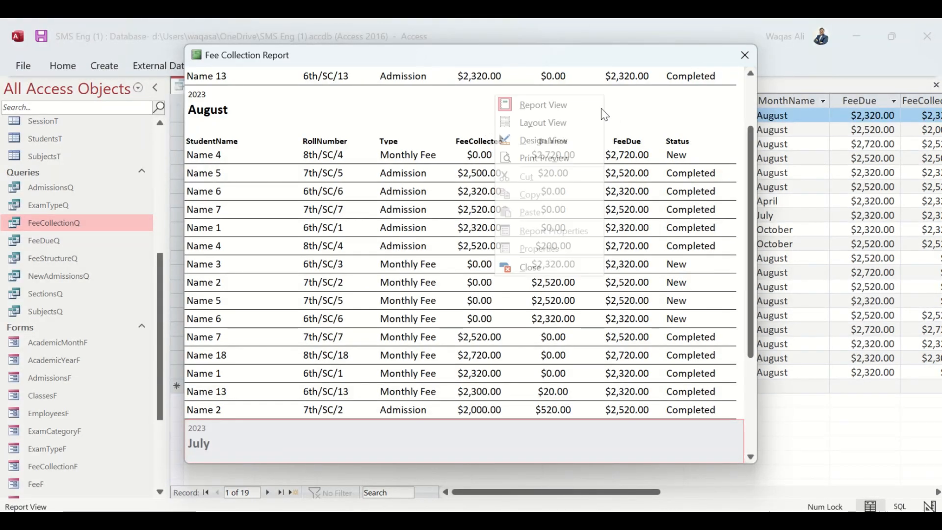
{"action": "left_click", "coordinate": [563, 142]}
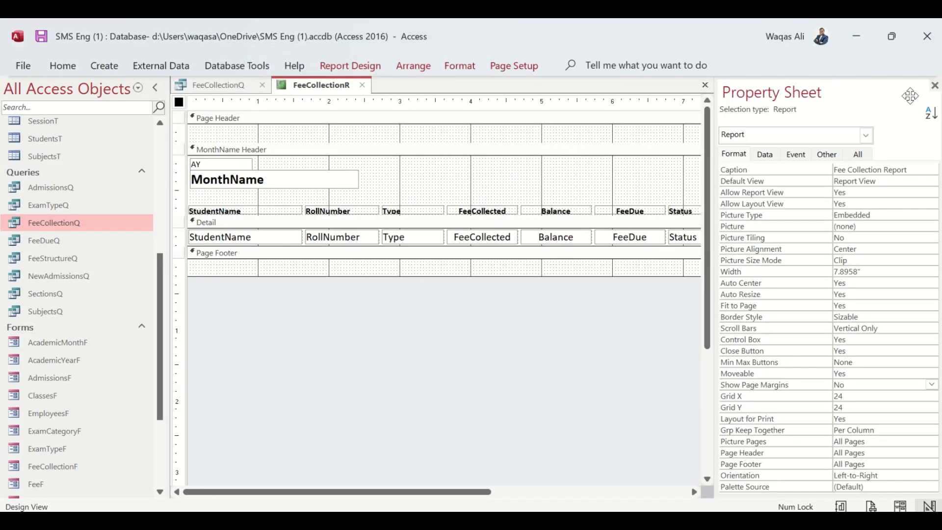
Move the FeeDue column ahead of FeeCollected, with its heading, and save the report.
{"action": "left_click", "coordinate": [934, 85]}
{"action": "left_click_drag", "start_coordinate": [617, 189], "coordinate": [462, 235]}
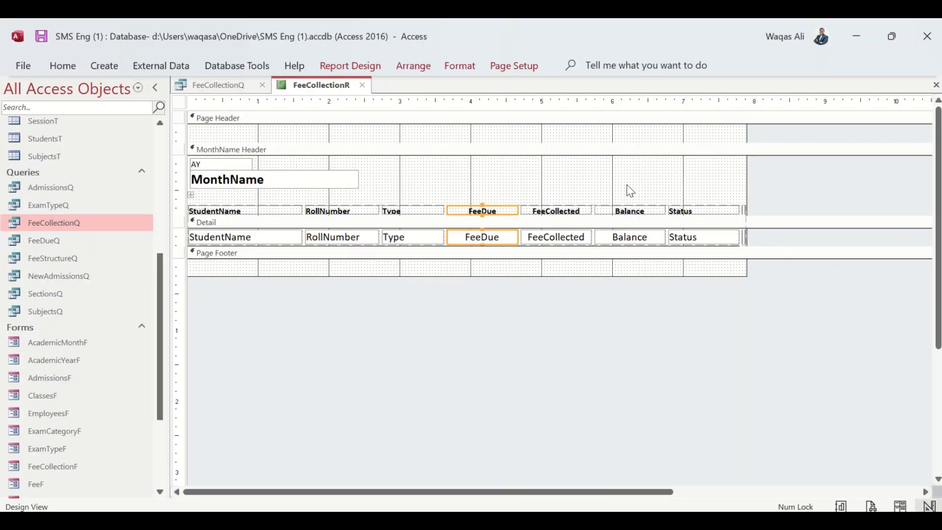
{"action": "right_click", "coordinate": [296, 86]}
{"action": "left_click", "coordinate": [326, 98]}
Add Sum totals for the FeeDue field to the group and report footers.
{"action": "left_click", "coordinate": [486, 244]}
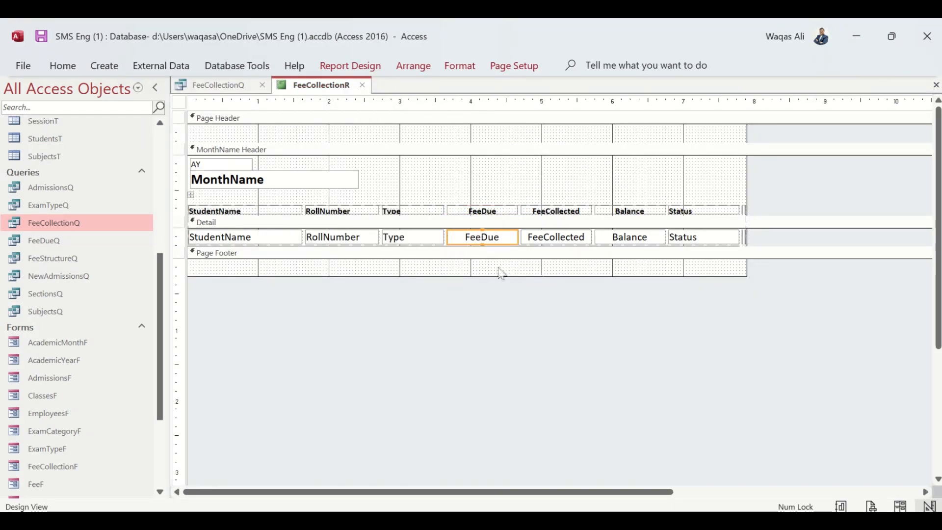
{"action": "left_click", "coordinate": [361, 74]}
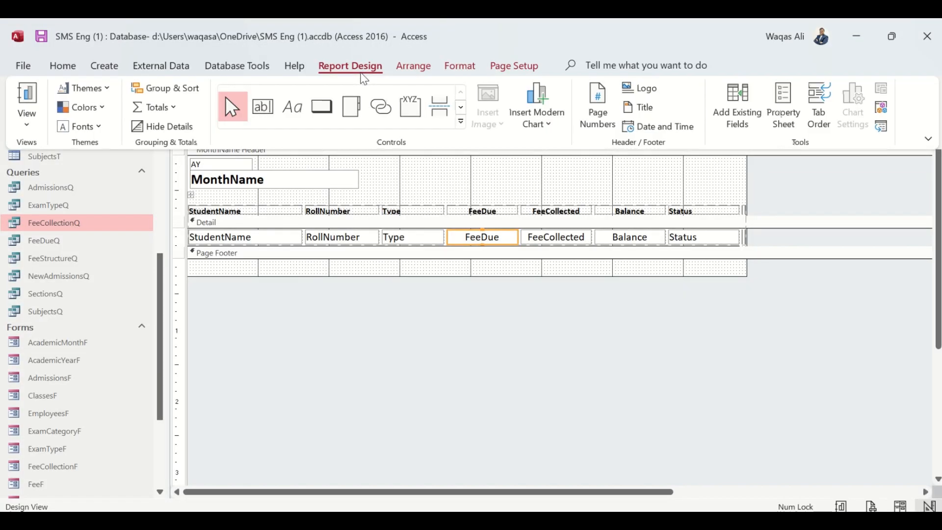
{"action": "left_click", "coordinate": [171, 108]}
{"action": "left_click", "coordinate": [175, 134]}
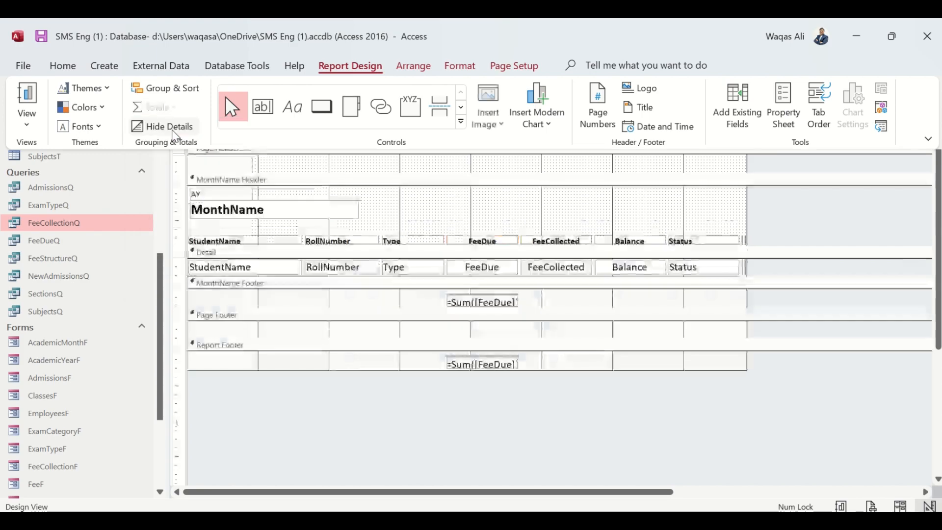
{"action": "left_click", "coordinate": [630, 414]}
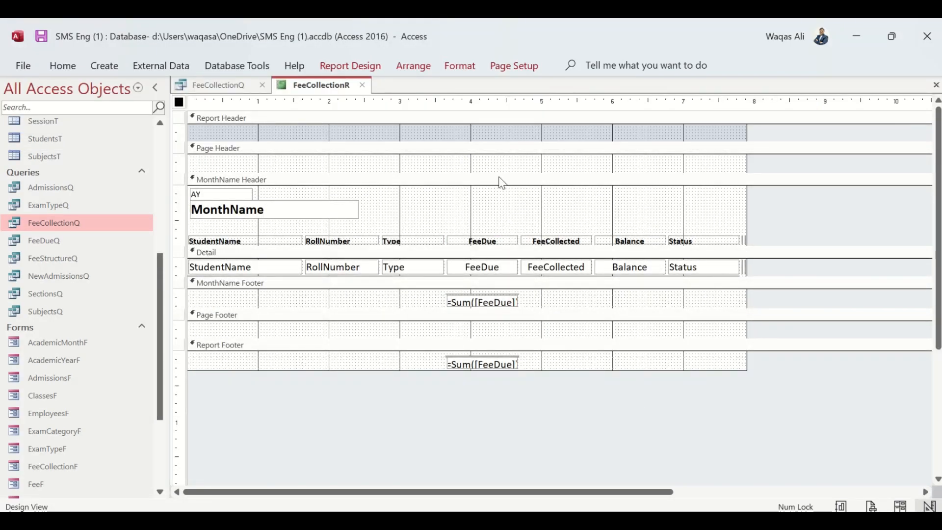
Collapse the Page Header section and adjust the FeeDue total in the MonthName Footer so its box fits fully.
{"action": "left_click_drag", "start_coordinate": [502, 183], "coordinate": [500, 145]}
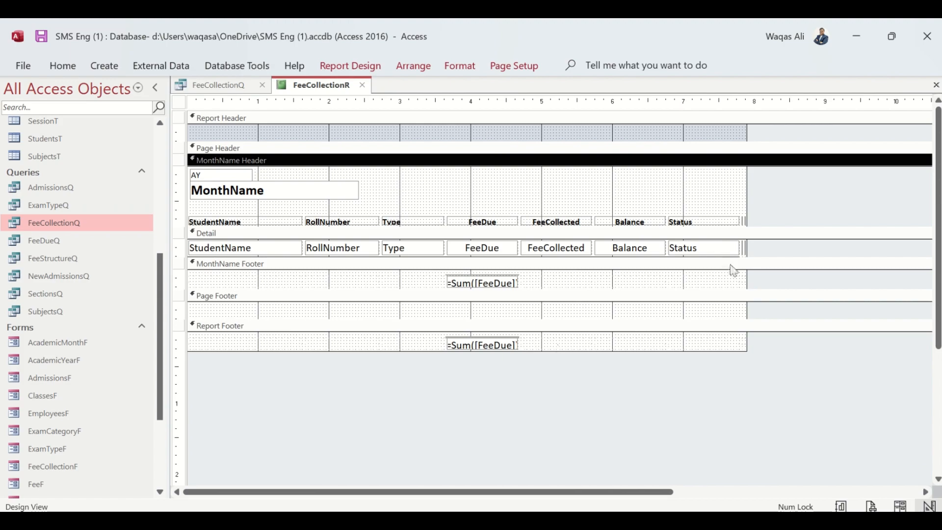
{"action": "left_click_drag", "start_coordinate": [780, 276], "coordinate": [385, 280]}
{"action": "left_click", "coordinate": [481, 274]}
{"action": "left_click", "coordinate": [484, 281]}
{"action": "left_click_drag", "start_coordinate": [484, 284], "coordinate": [484, 285]}
Adjust the FeeDue total in the Report Footer so its box fits fully, and collapse the Page Footer section.
{"action": "left_click_drag", "start_coordinate": [785, 349], "coordinate": [336, 346]}
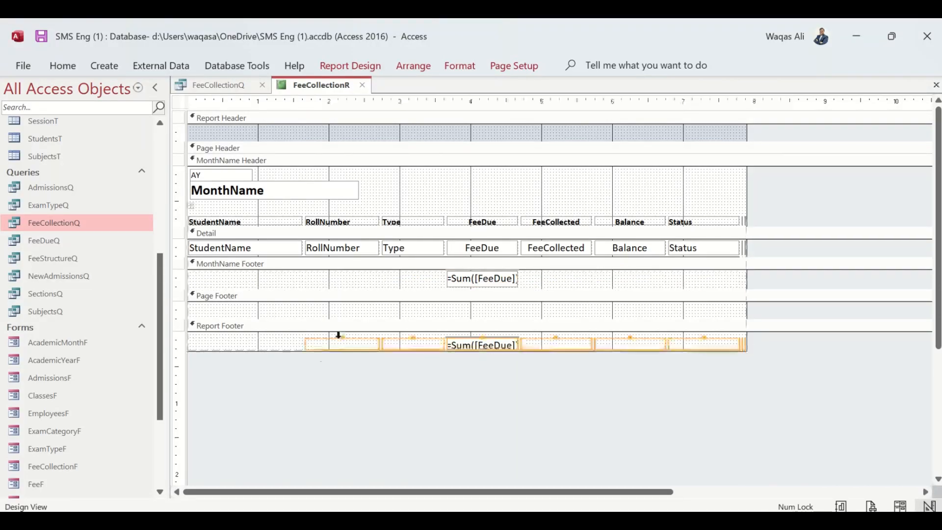
{"action": "left_click_drag", "start_coordinate": [464, 345], "coordinate": [483, 265]}
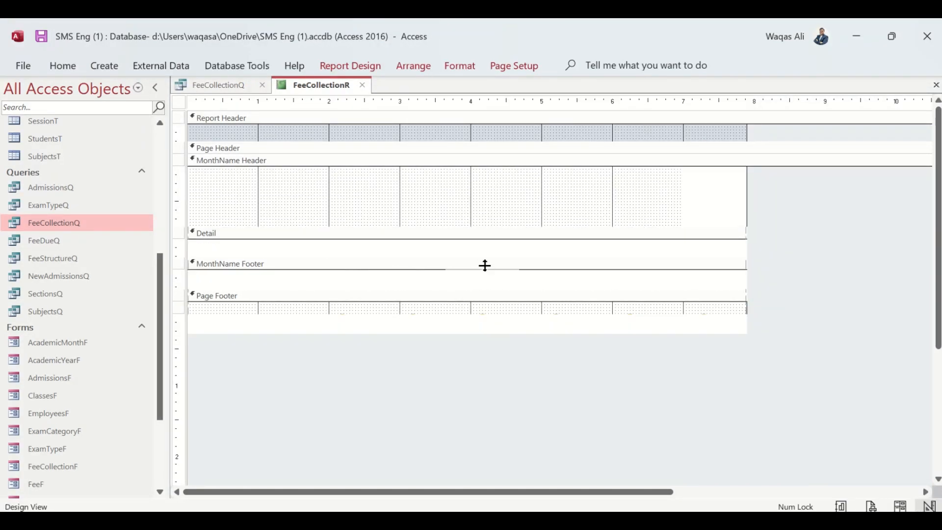
{"action": "left_click", "coordinate": [224, 275]}
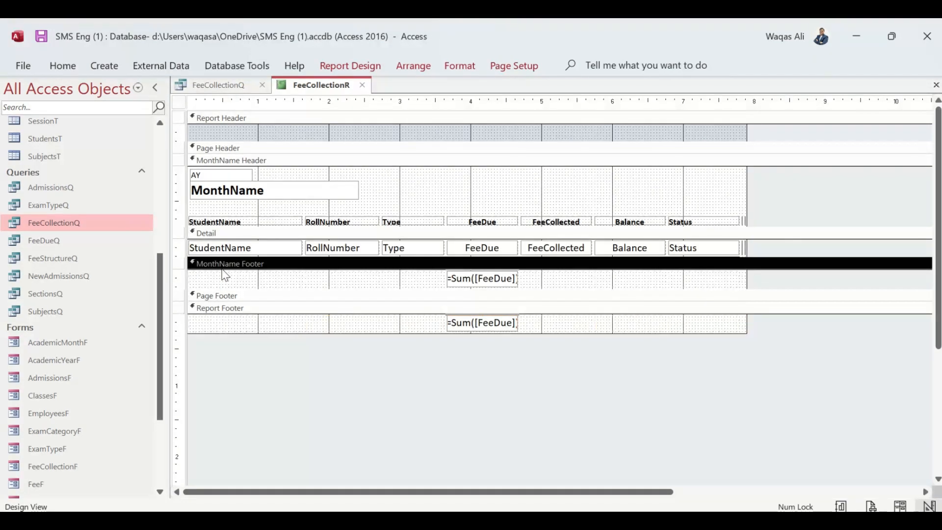
{"action": "left_click", "coordinate": [245, 318]}
{"action": "left_click", "coordinate": [532, 392]}
Add Sum totals for the FeeCollected field to the group and report footers.
{"action": "left_click", "coordinate": [559, 251]}
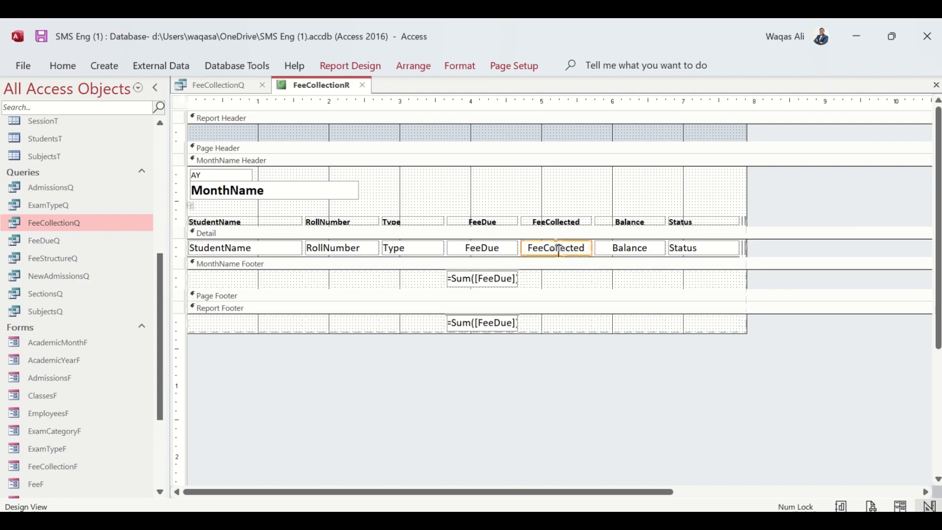
{"action": "left_click", "coordinate": [377, 67]}
{"action": "left_click", "coordinate": [154, 107]}
{"action": "left_click", "coordinate": [164, 128]}
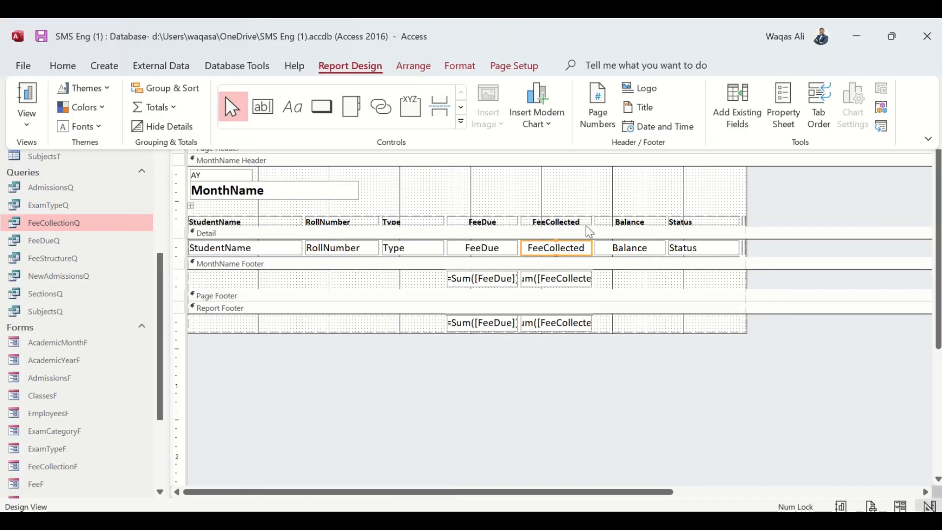
Add Sum totals for the Balance field to the group and report footers.
{"action": "left_click", "coordinate": [613, 248]}
{"action": "left_click", "coordinate": [351, 68]}
{"action": "left_click", "coordinate": [157, 107]}
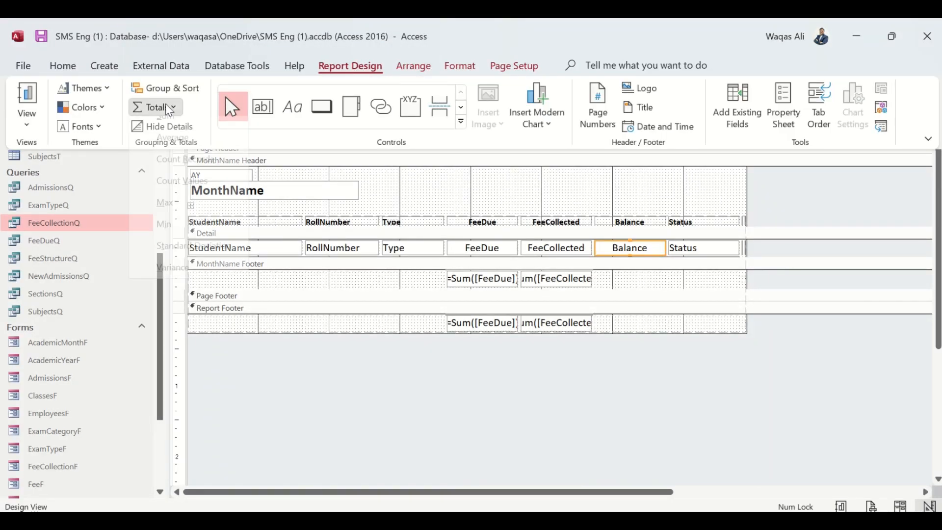
{"action": "left_click", "coordinate": [172, 128]}
{"action": "left_click", "coordinate": [544, 374]}
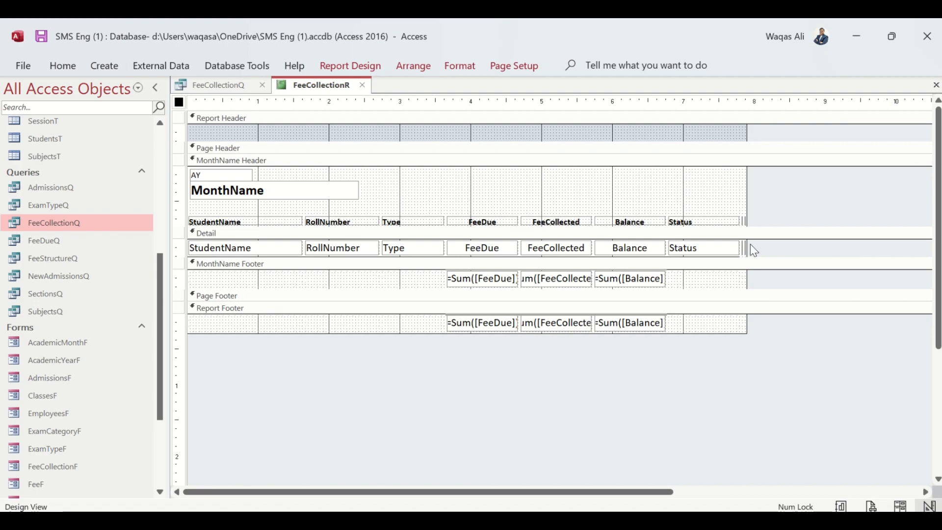
Display the report in Report View and check the monthly and overall totals of FeeDue, FeeCollected and Balance.
{"action": "right_click", "coordinate": [305, 87]}
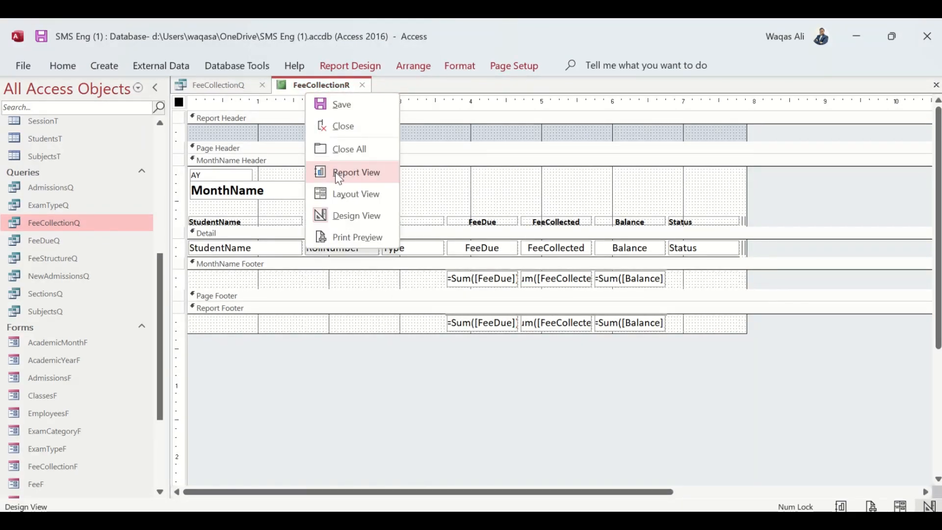
{"action": "left_click", "coordinate": [336, 172]}
{"action": "left_click_drag", "start_coordinate": [458, 105], "coordinate": [510, 79]}
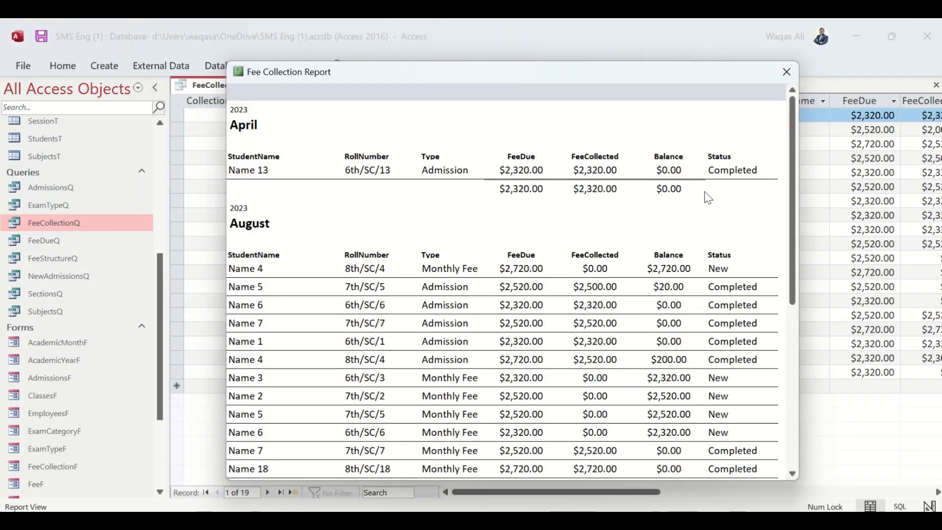
{"action": "scroll", "coordinate": [602, 249], "scroll_direction": "down", "scroll_amount": 3}
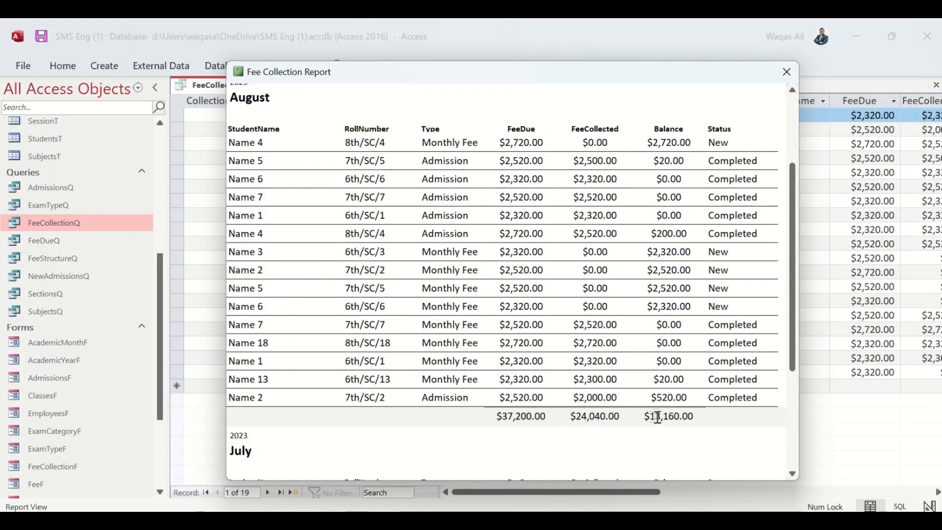
{"action": "scroll", "coordinate": [701, 421], "scroll_direction": "up", "scroll_amount": 1}
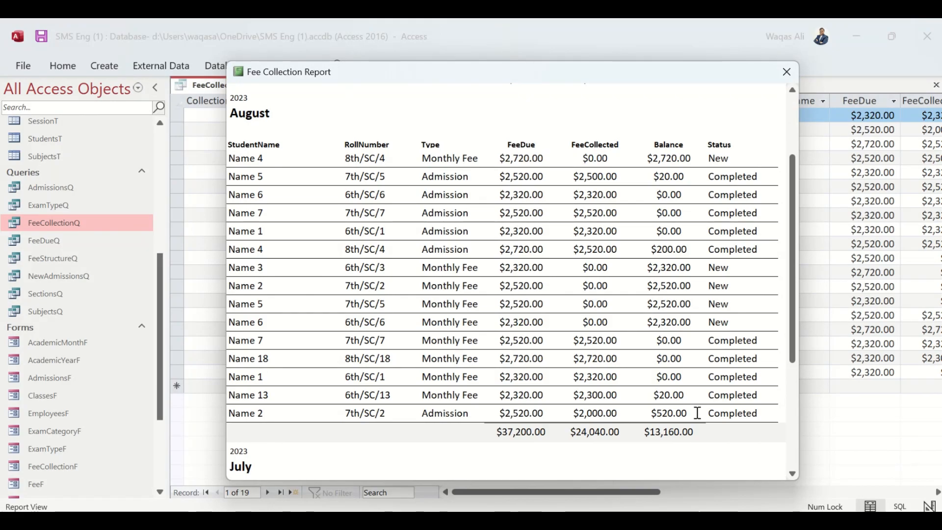
{"action": "scroll", "coordinate": [643, 381], "scroll_direction": "down", "scroll_amount": 5}
{"action": "scroll", "coordinate": [643, 380], "scroll_direction": "up", "scroll_amount": 2}
{"action": "scroll", "coordinate": [643, 380], "scroll_direction": "down", "scroll_amount": 3}
{"action": "scroll", "coordinate": [620, 365], "scroll_direction": "up", "scroll_amount": 6}
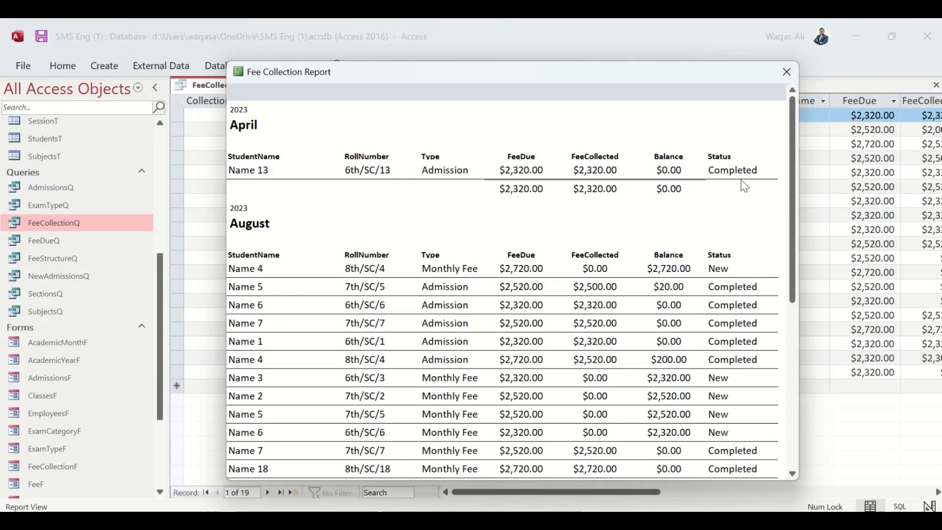
Examine the Completed and New values in the Status column, and return to Design View.
{"action": "left_click_drag", "start_coordinate": [714, 171], "coordinate": [779, 179]}
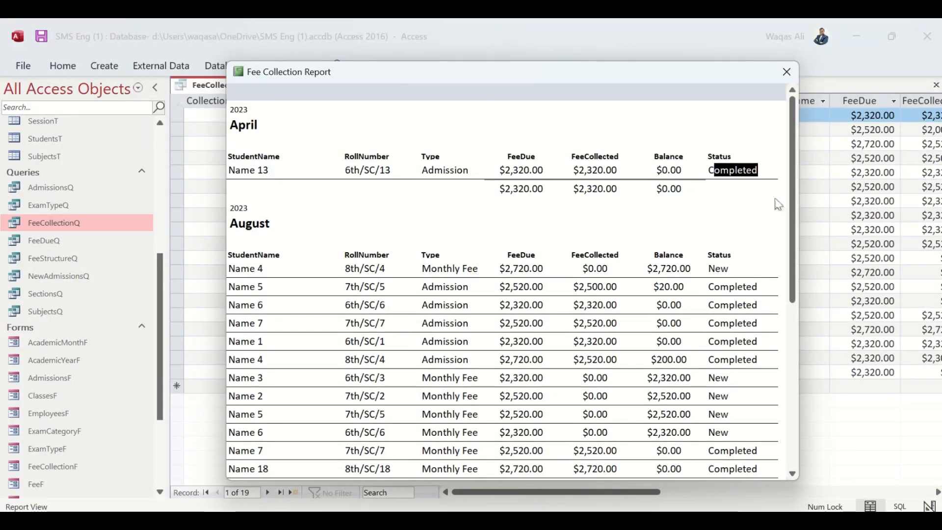
{"action": "left_click", "coordinate": [737, 170]}
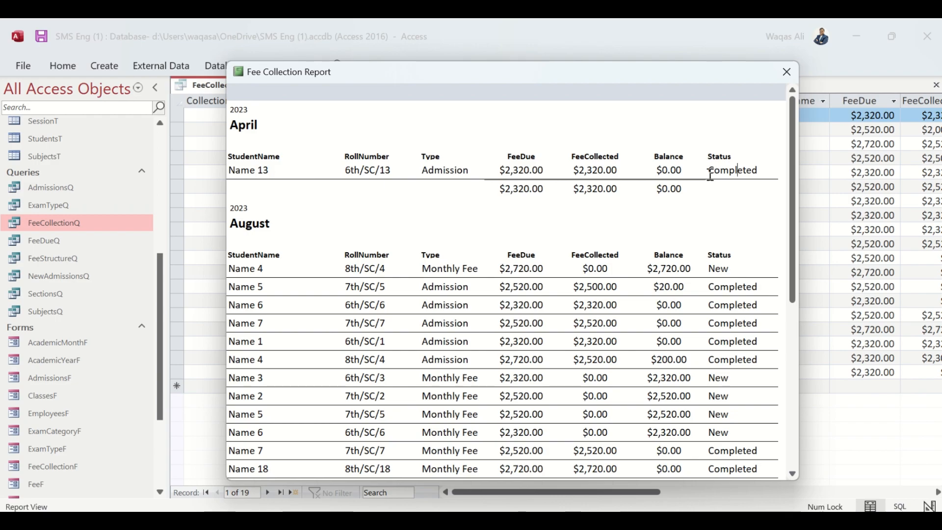
{"action": "left_click_drag", "start_coordinate": [710, 172], "coordinate": [785, 174]}
{"action": "left_click_drag", "start_coordinate": [709, 268], "coordinate": [748, 273]}
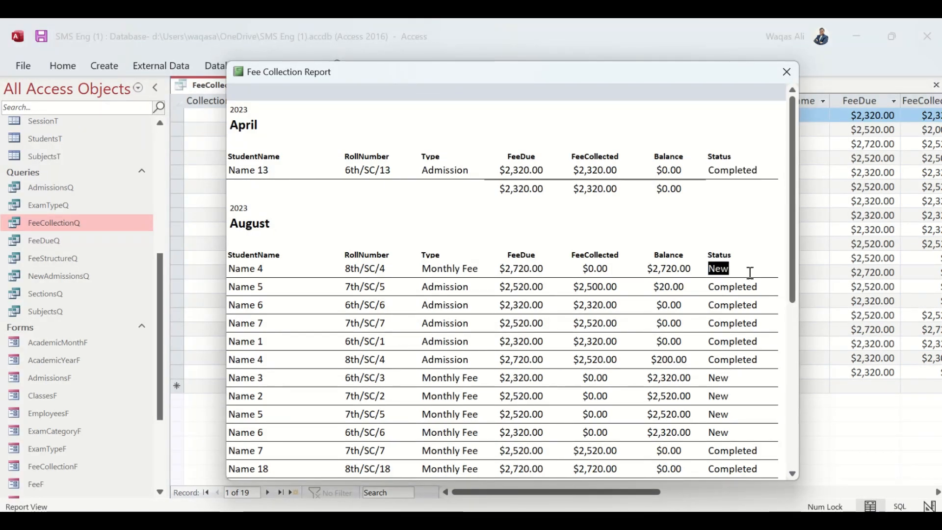
{"action": "right_click", "coordinate": [369, 216]}
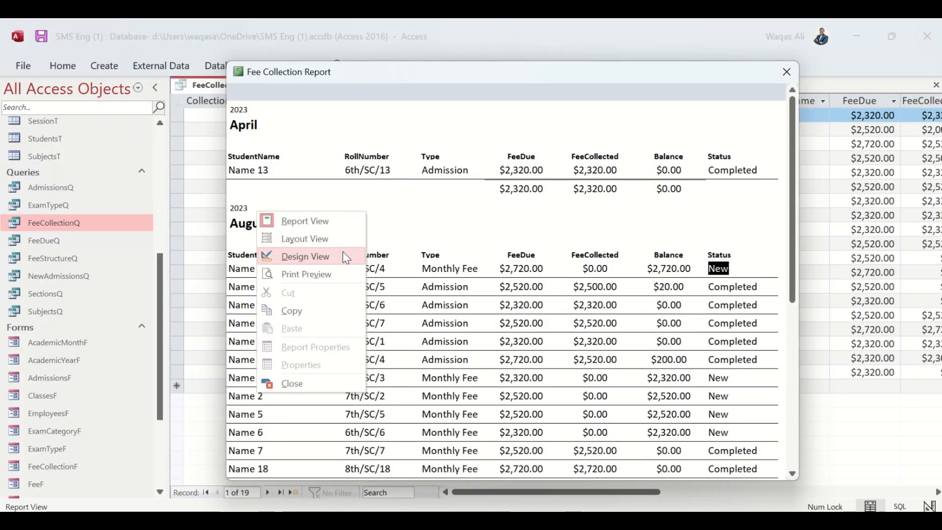
{"action": "left_click", "coordinate": [343, 254]}
Add a conditional formatting rule to the Status field in the Detail section that shows values equal to Completed in green text.
{"action": "left_click", "coordinate": [686, 254]}
{"action": "left_click", "coordinate": [373, 68]}
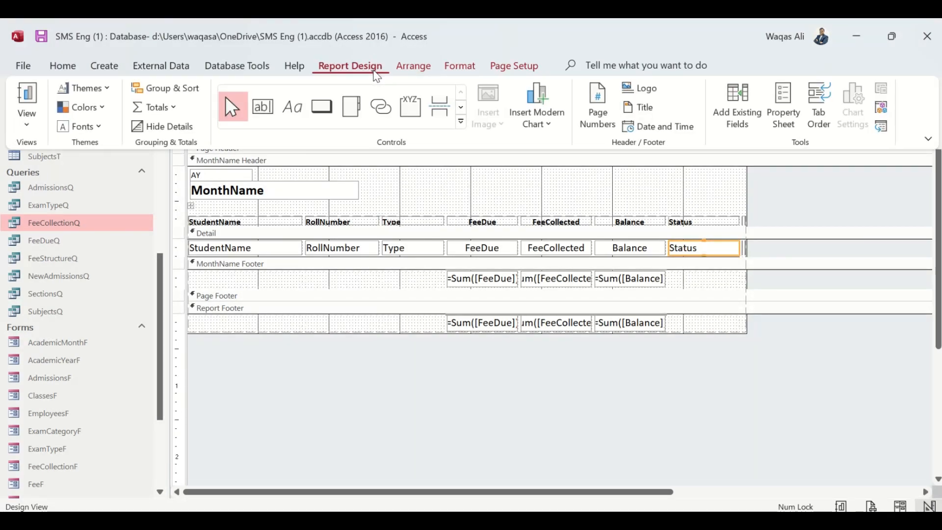
{"action": "left_click", "coordinate": [461, 74]}
{"action": "left_click", "coordinate": [624, 113]}
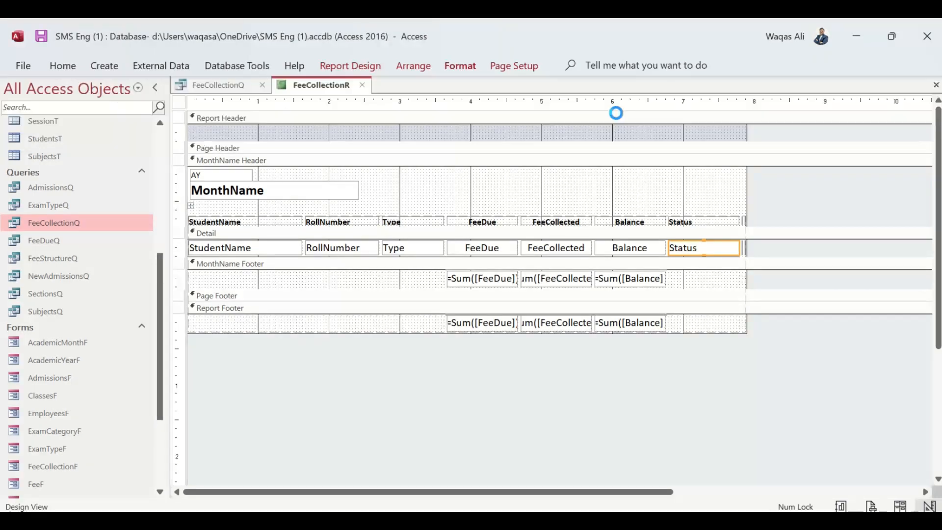
{"action": "left_click", "coordinate": [301, 208]}
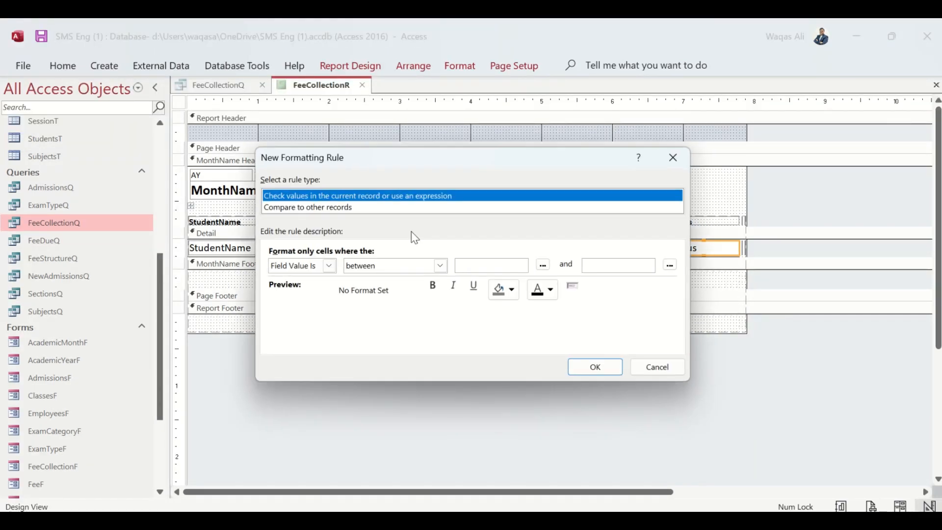
{"action": "left_click", "coordinate": [440, 265]}
{"action": "left_click", "coordinate": [392, 300]}
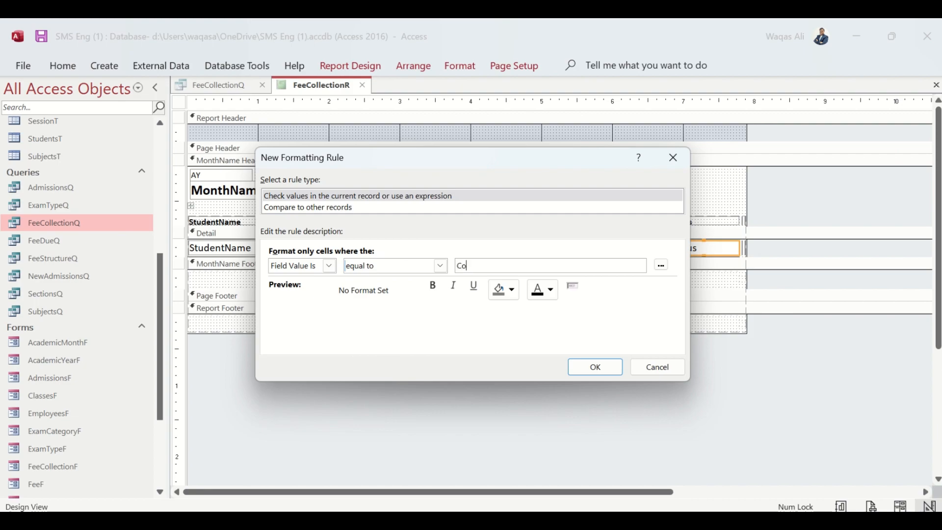
{"action": "left_click", "coordinate": [549, 292]}
{"action": "left_click", "coordinate": [552, 293]}
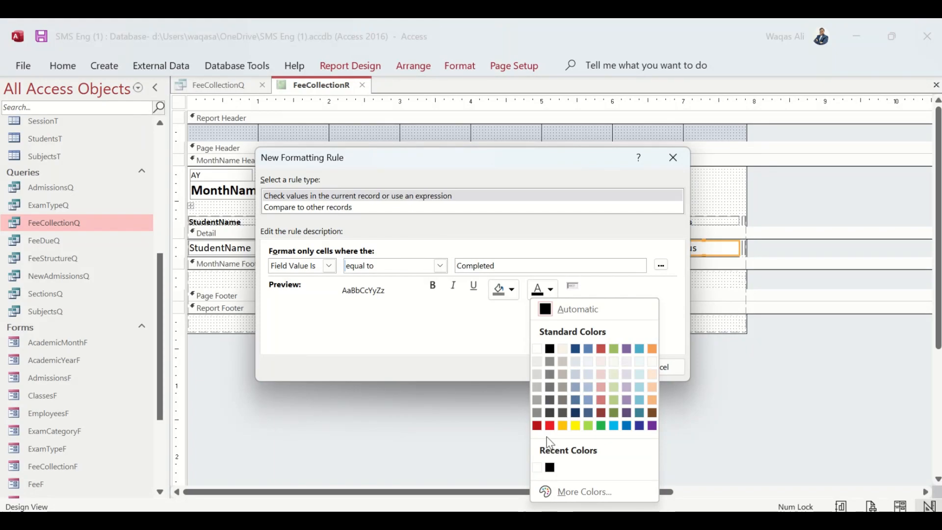
{"action": "left_click", "coordinate": [601, 426]}
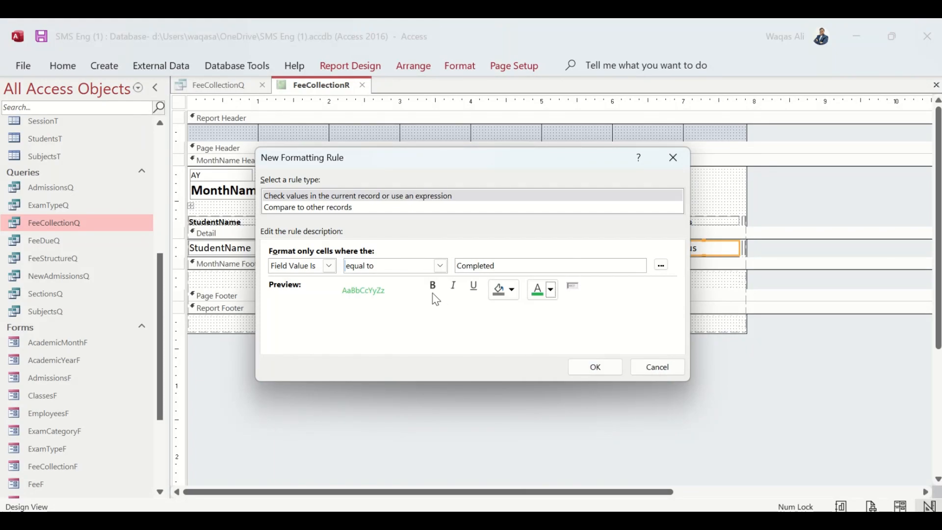
{"action": "left_click", "coordinate": [597, 369]}
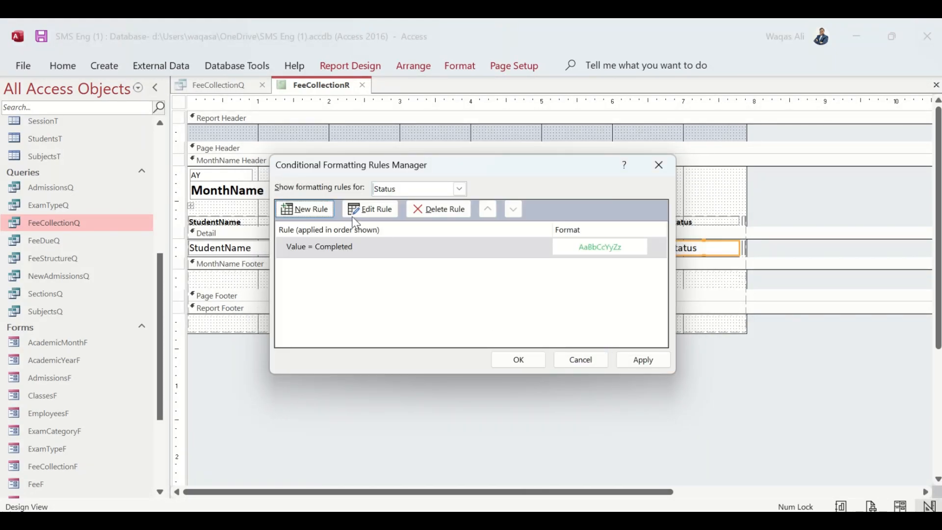
Add a second Status rule that shows values equal to New in dark red text, and apply both rules.
{"action": "left_click", "coordinate": [305, 209]}
{"action": "left_click", "coordinate": [398, 269]}
{"action": "left_click", "coordinate": [435, 294]}
{"action": "left_click", "coordinate": [508, 266]}
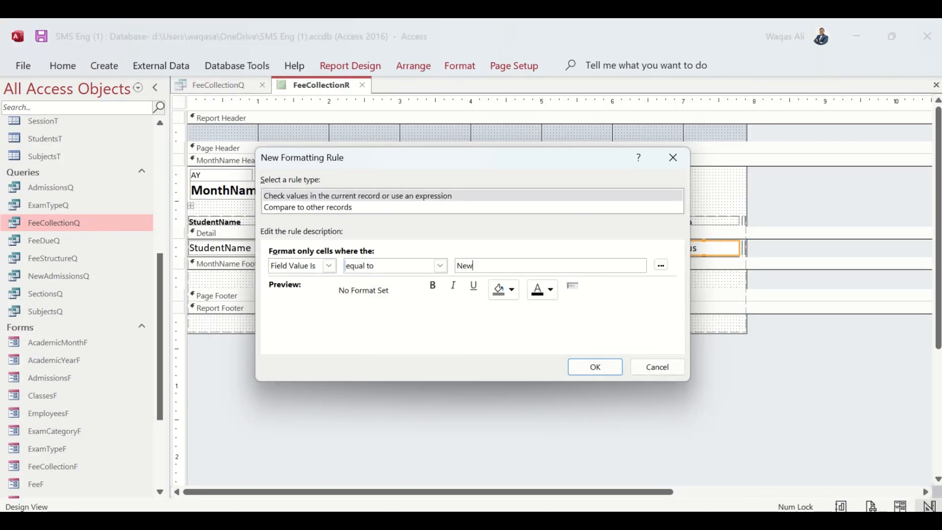
{"action": "left_click", "coordinate": [550, 290]}
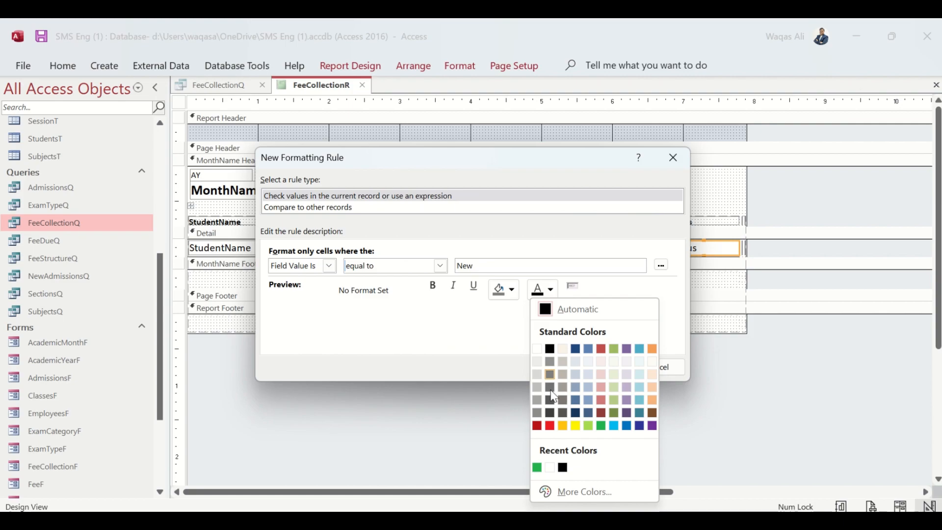
{"action": "left_click", "coordinate": [538, 426]}
{"action": "left_click", "coordinate": [591, 366]}
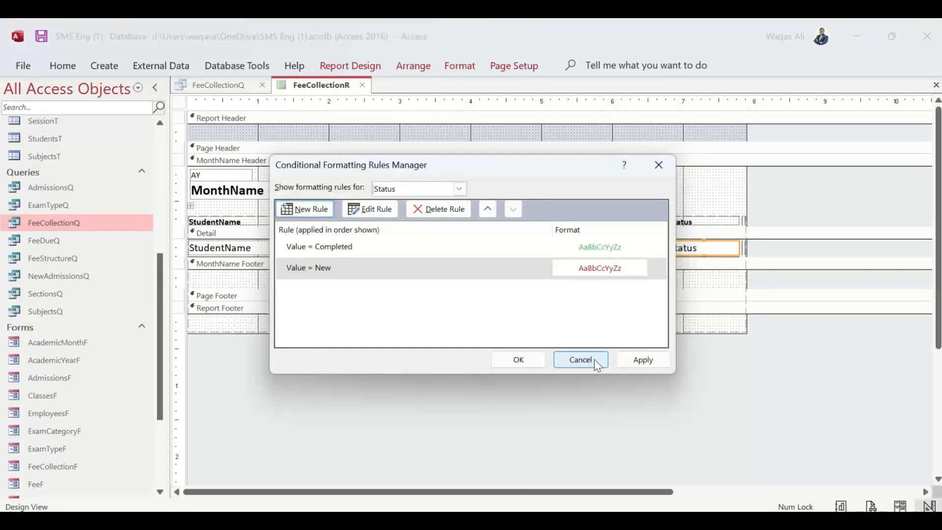
{"action": "left_click", "coordinate": [654, 361]}
{"action": "left_click", "coordinate": [541, 273]}
{"action": "left_click", "coordinate": [539, 247]}
{"action": "left_click", "coordinate": [518, 360]}
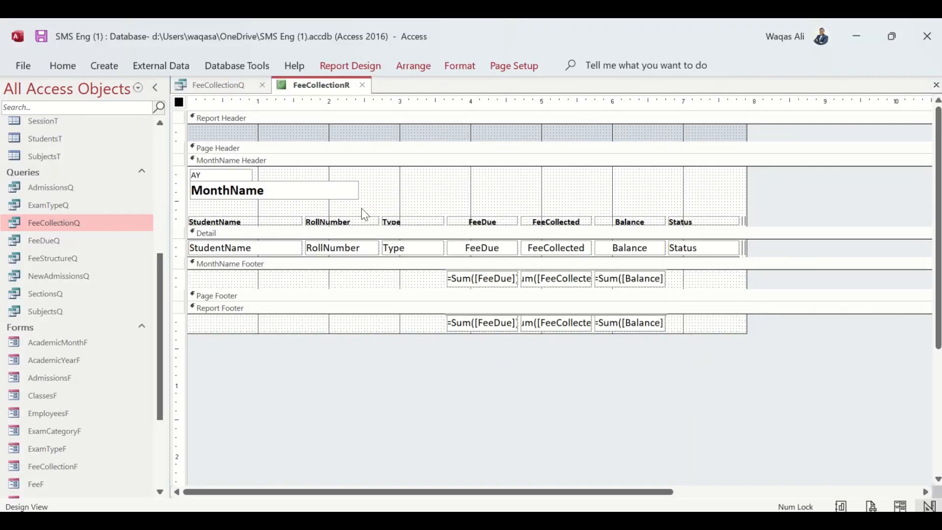
Check the Status colours and the lines around the totals in Report View and Layout View, and return to Design View.
{"action": "right_click", "coordinate": [298, 88]}
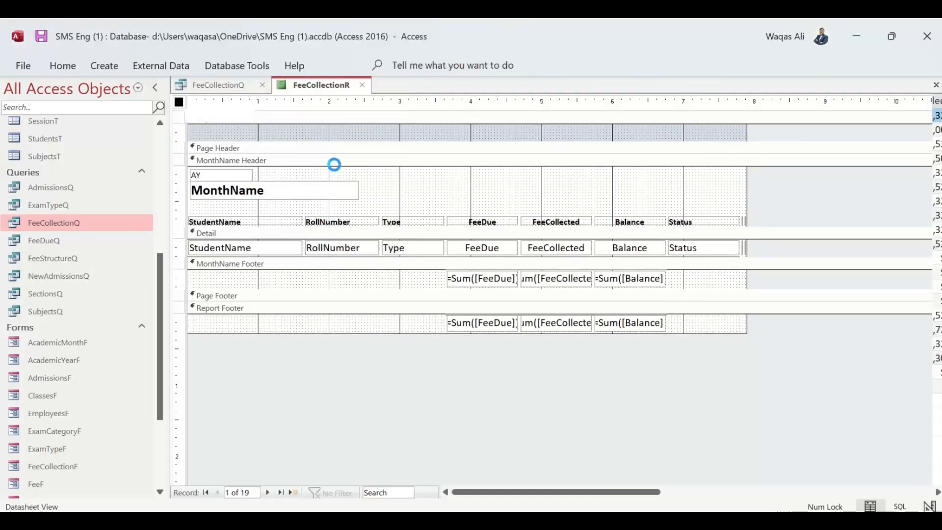
{"action": "left_click", "coordinate": [335, 165]}
{"action": "left_click_drag", "start_coordinate": [612, 99], "coordinate": [646, 57]}
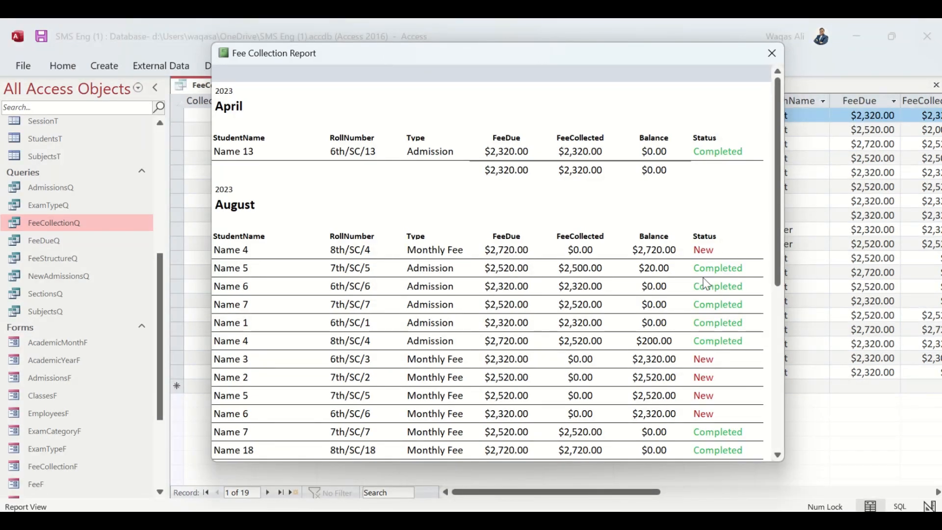
{"action": "scroll", "coordinate": [708, 358], "scroll_direction": "down", "scroll_amount": 5}
{"action": "scroll", "coordinate": [709, 360], "scroll_direction": "up", "scroll_amount": 5}
{"action": "right_click", "coordinate": [663, 212]}
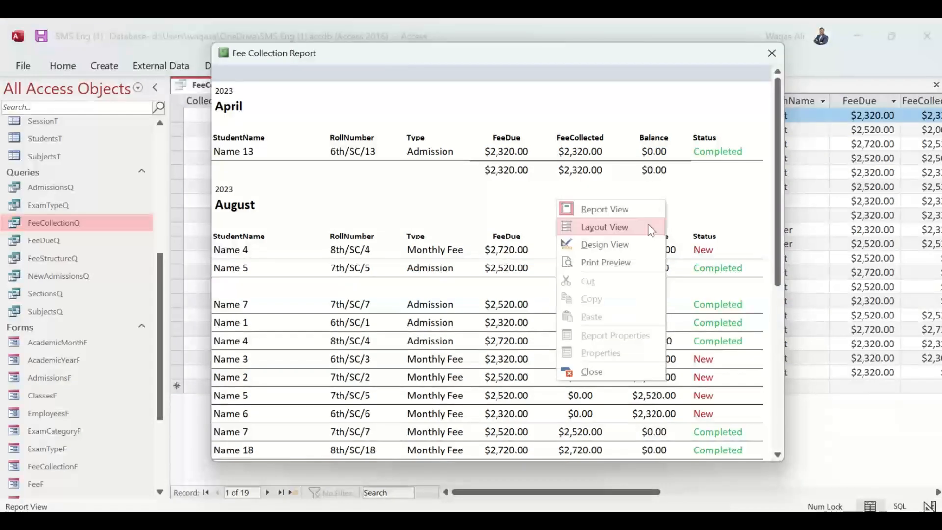
{"action": "left_click", "coordinate": [611, 227]}
{"action": "right_click", "coordinate": [560, 127]}
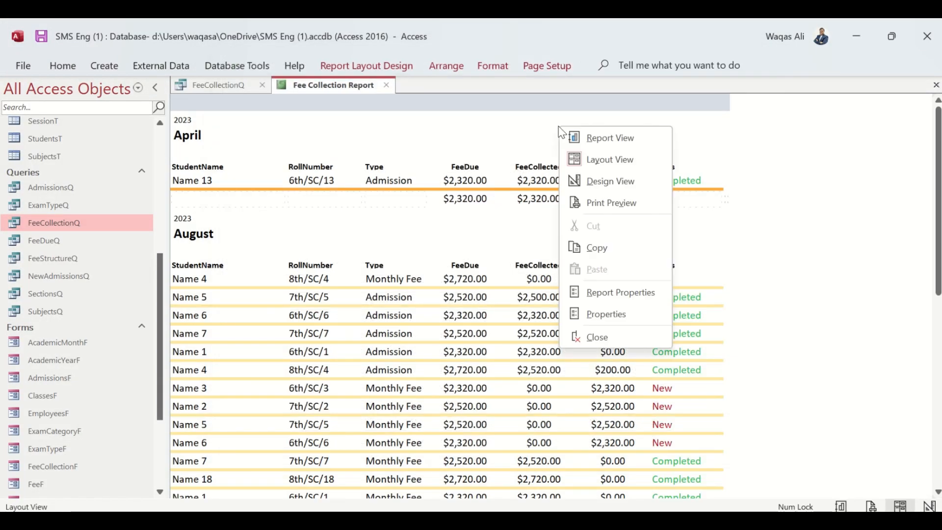
{"action": "left_click", "coordinate": [604, 185]}
Set the top gridline style of the FeeDue total in the MonthName Footer to Transparent.
{"action": "left_click_drag", "start_coordinate": [776, 281], "coordinate": [415, 276]}
{"action": "left_click", "coordinate": [373, 66]}
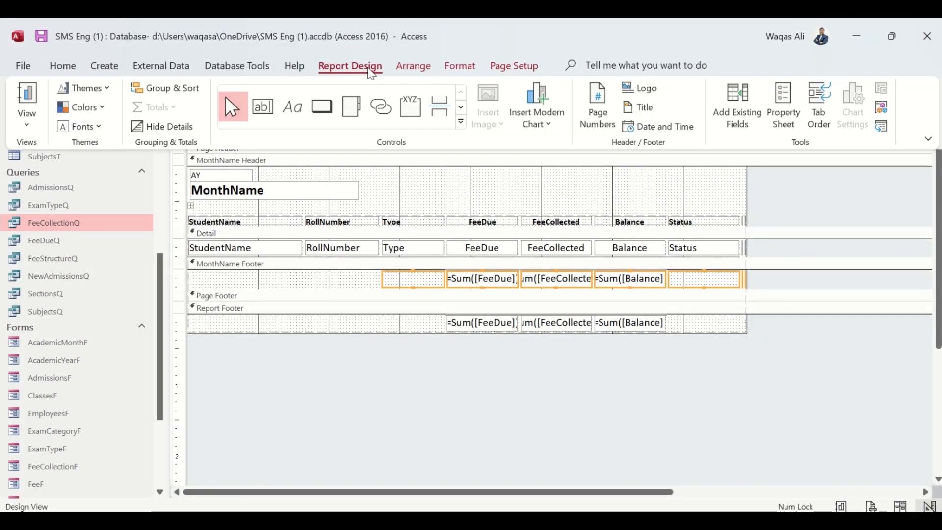
{"action": "left_click", "coordinate": [783, 114]}
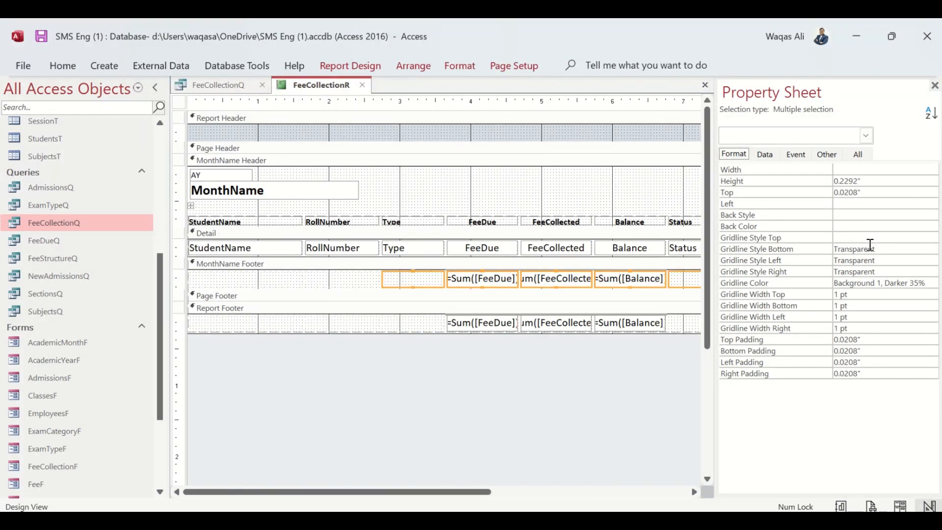
{"action": "left_click", "coordinate": [524, 363]}
{"action": "left_click", "coordinate": [498, 282]}
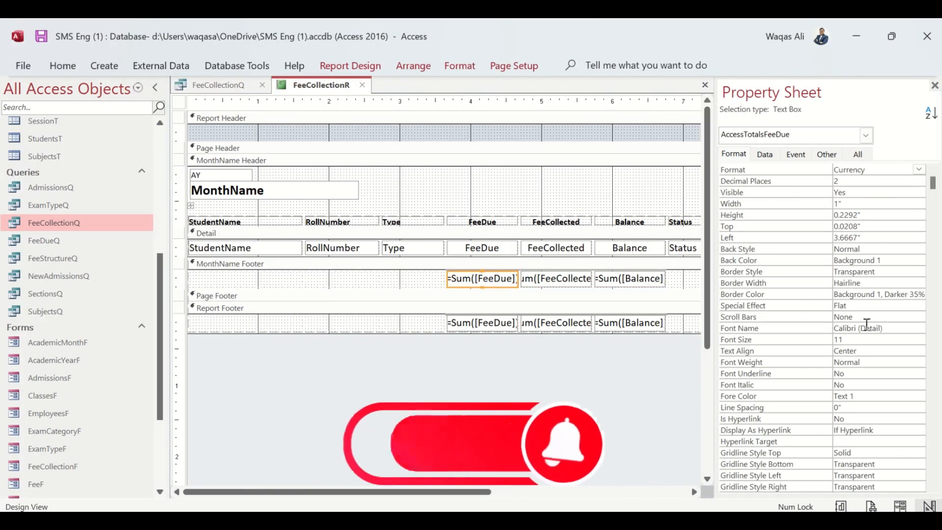
{"action": "scroll", "coordinate": [866, 411], "scroll_direction": "down", "scroll_amount": 2}
{"action": "left_click", "coordinate": [866, 386]}
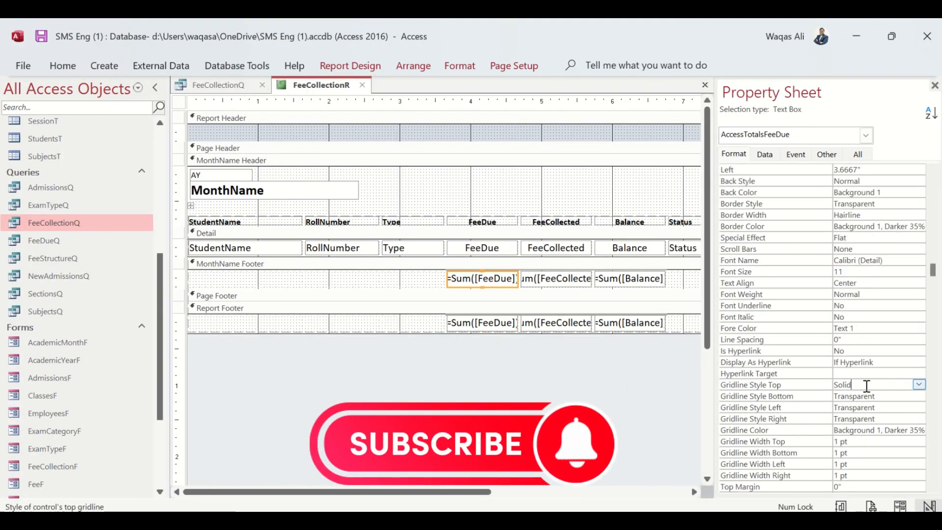
{"action": "left_click", "coordinate": [918, 384]}
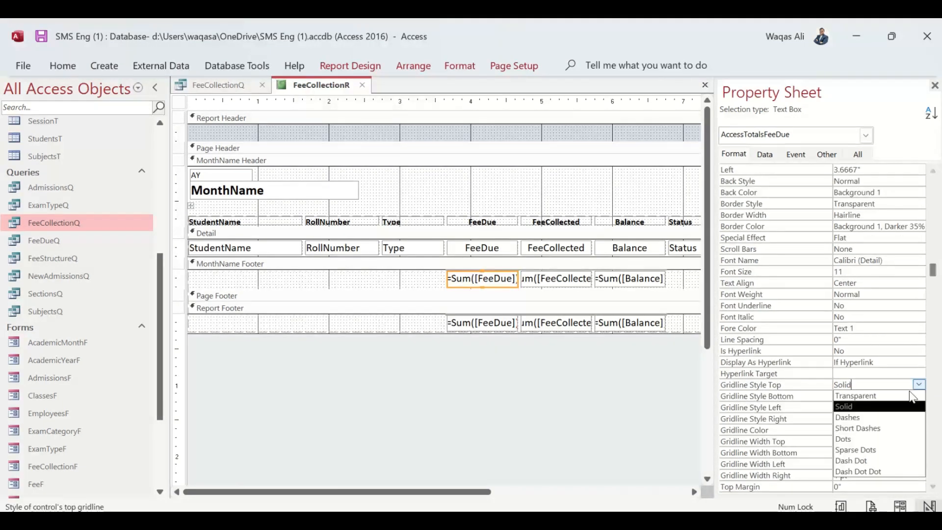
{"action": "left_click", "coordinate": [906, 404]}
Set the top gridline style of the FeeCollected and Balance totals in the MonthName Footer to Transparent.
{"action": "left_click", "coordinate": [564, 279]}
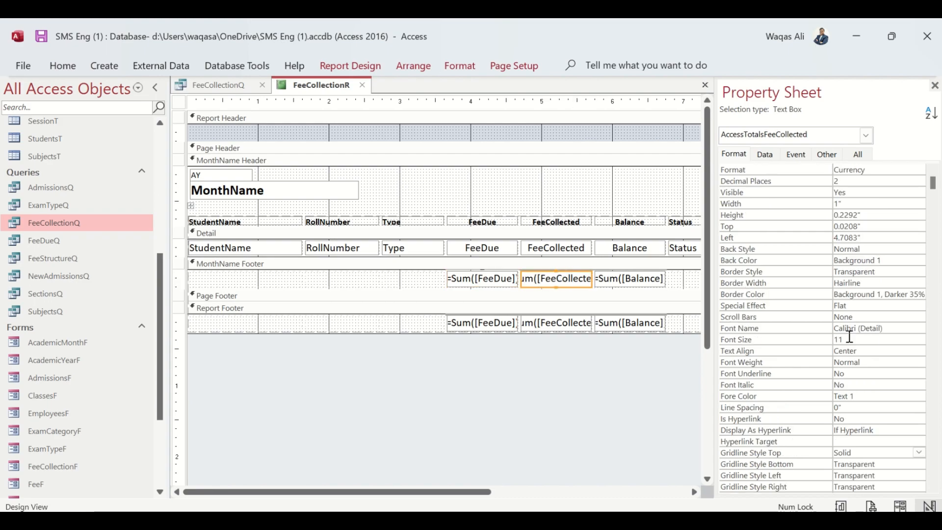
{"action": "left_click", "coordinate": [919, 452]}
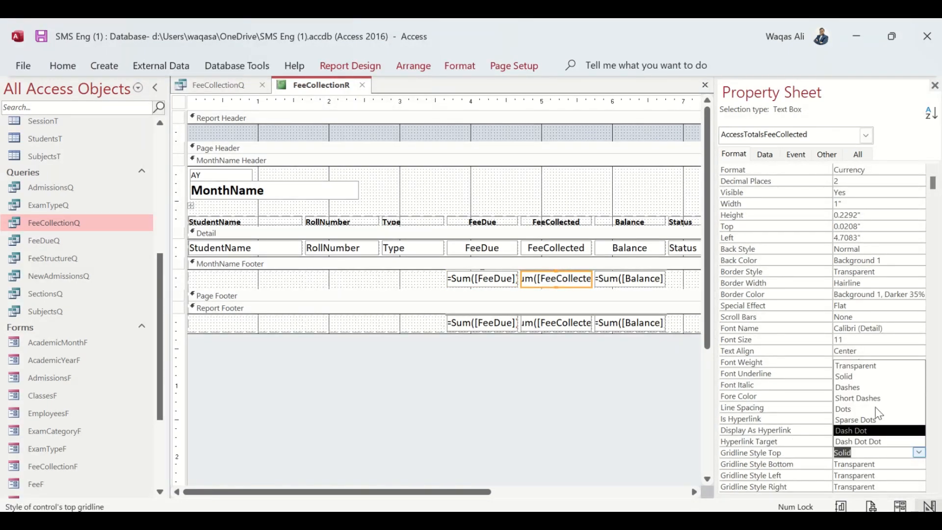
{"action": "left_click", "coordinate": [866, 375]}
{"action": "left_click", "coordinate": [645, 279]}
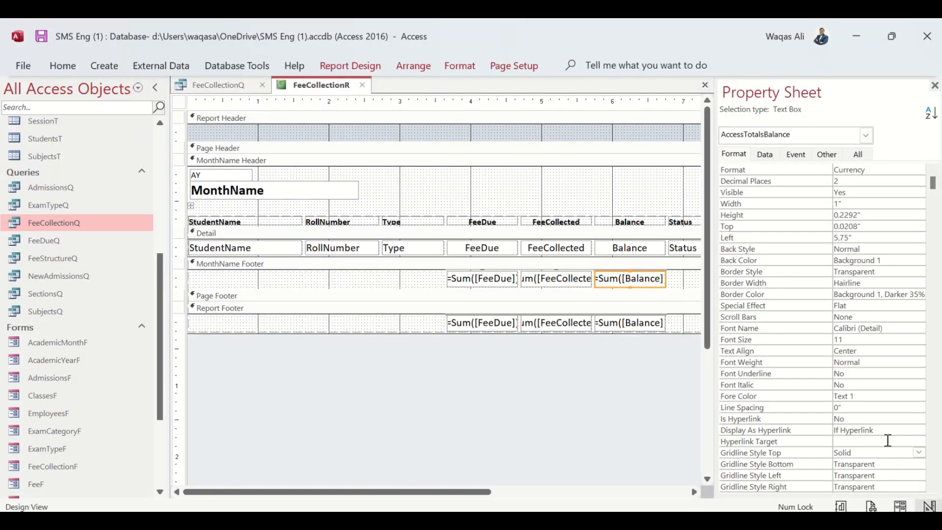
{"action": "left_click", "coordinate": [919, 453]}
{"action": "left_click", "coordinate": [852, 366]}
Set the top gridline style of the FeeDue, FeeCollected and Balance totals in the Report Footer to Transparent, and close the property sheet.
{"action": "left_click", "coordinate": [485, 329]}
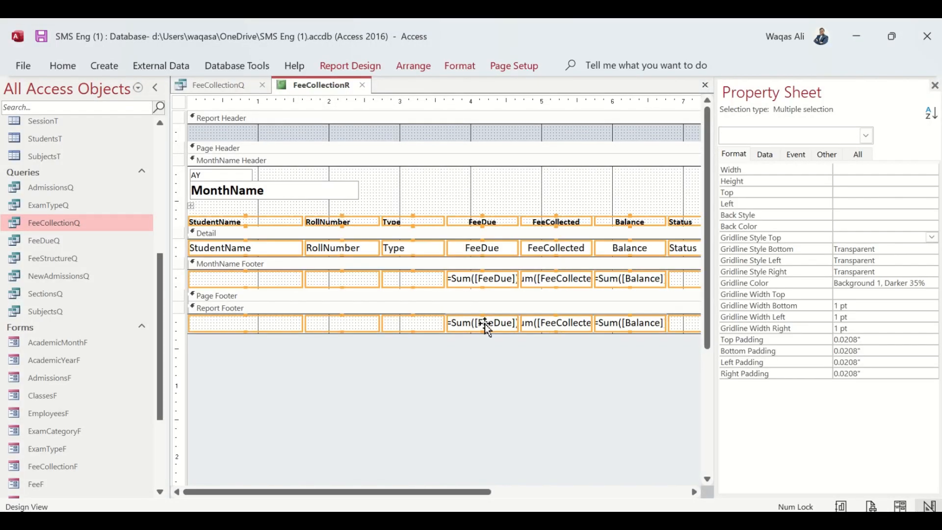
{"action": "left_click", "coordinate": [513, 382]}
{"action": "left_click", "coordinate": [489, 322]}
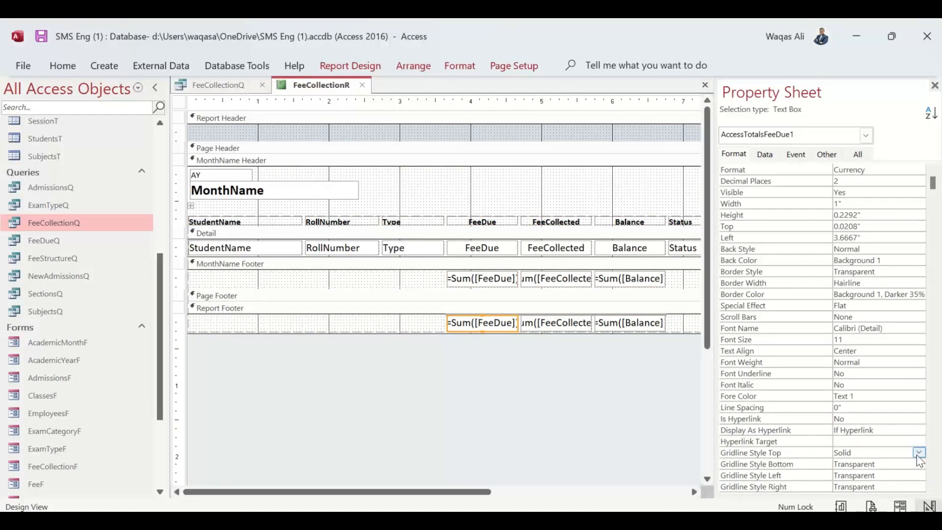
{"action": "left_click", "coordinate": [919, 452]}
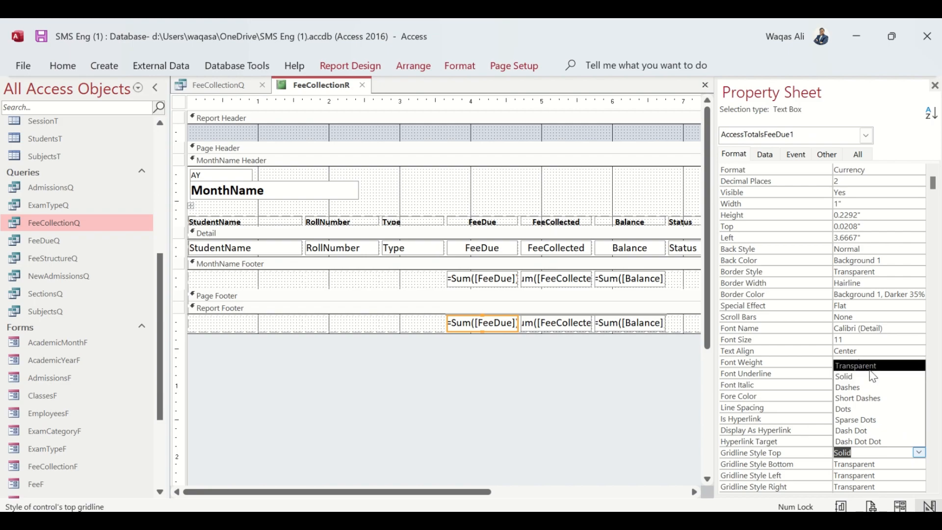
{"action": "left_click", "coordinate": [870, 371]}
{"action": "left_click", "coordinate": [576, 325]}
{"action": "left_click", "coordinate": [919, 452]}
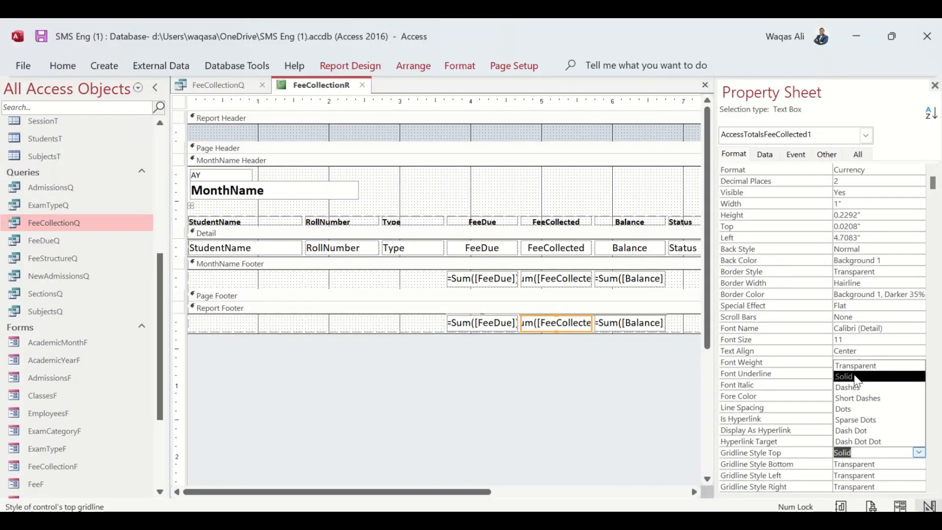
{"action": "left_click", "coordinate": [856, 366]}
{"action": "left_click", "coordinate": [635, 327]}
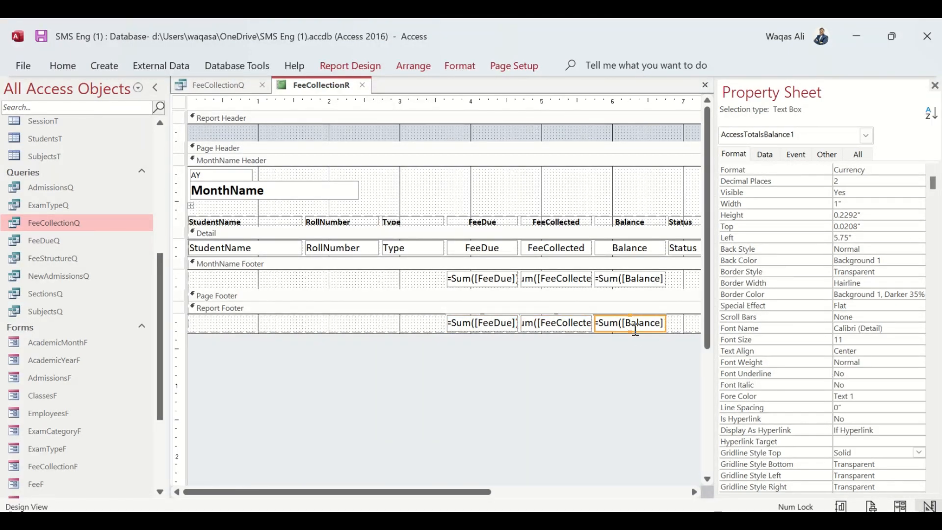
{"action": "left_click", "coordinate": [919, 452]}
{"action": "left_click", "coordinate": [860, 367]}
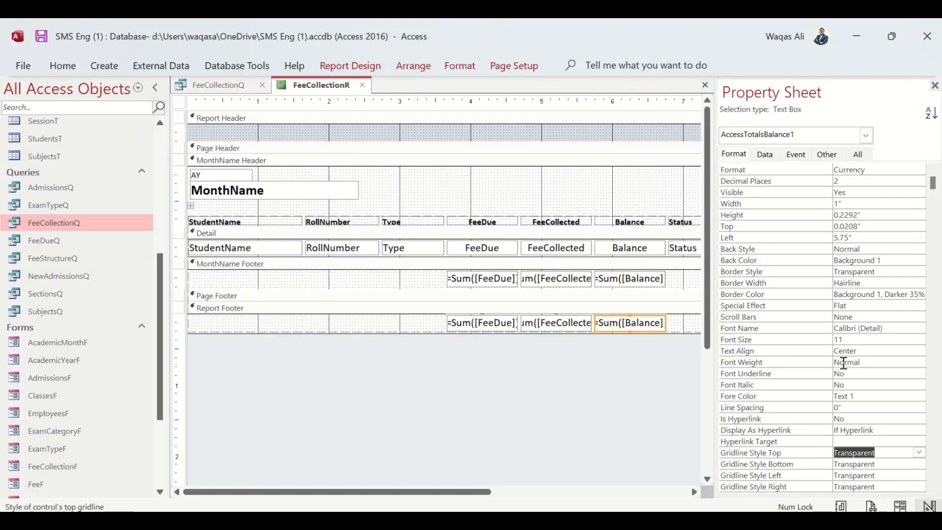
{"action": "left_click", "coordinate": [591, 427]}
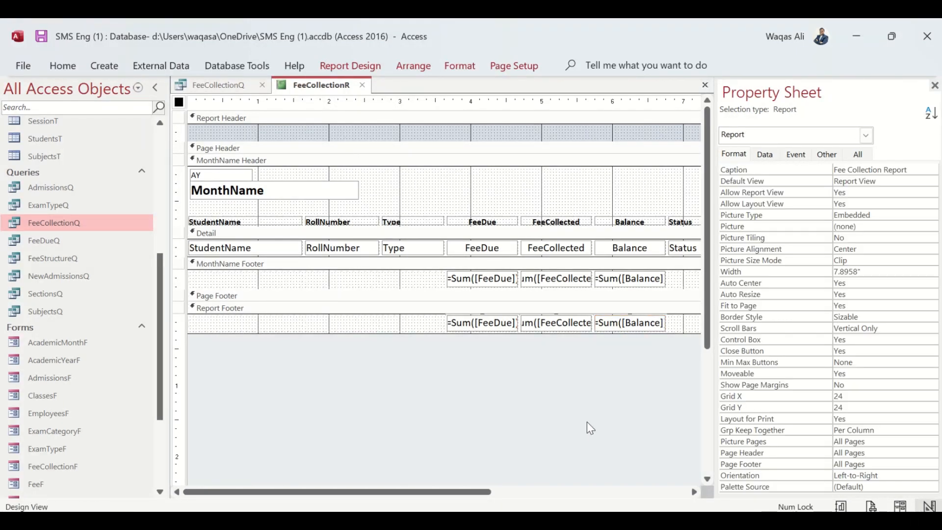
{"action": "left_click", "coordinate": [933, 87]}
Increase the height of the Report Header section slightly.
{"action": "right_click", "coordinate": [294, 91]}
{"action": "left_click", "coordinate": [326, 98]}
{"action": "left_click_drag", "start_coordinate": [377, 142], "coordinate": [377, 153]}
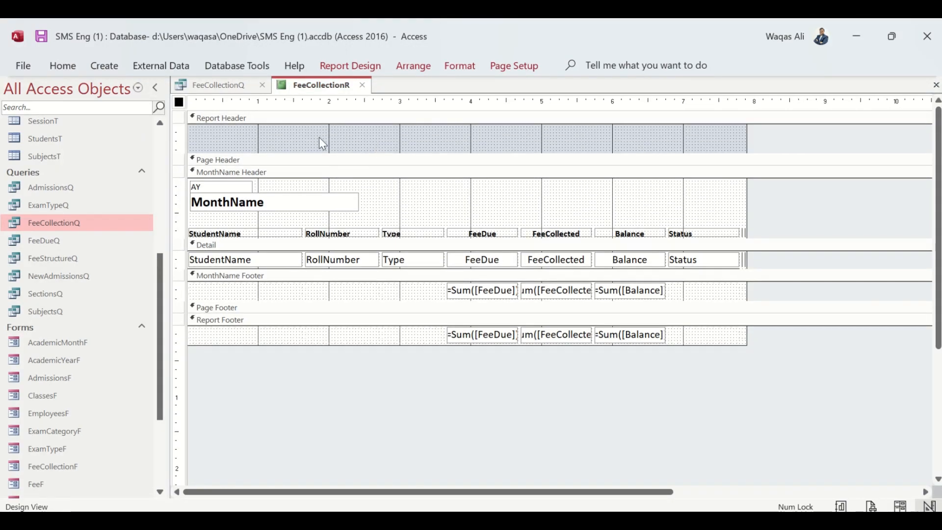
Copy the title, subtitle, Print and Export controls from the StudentsR Report Header into the Report Header of FeeCollectionR.
{"action": "scroll", "coordinate": [49, 410], "scroll_direction": "down", "scroll_amount": 3}
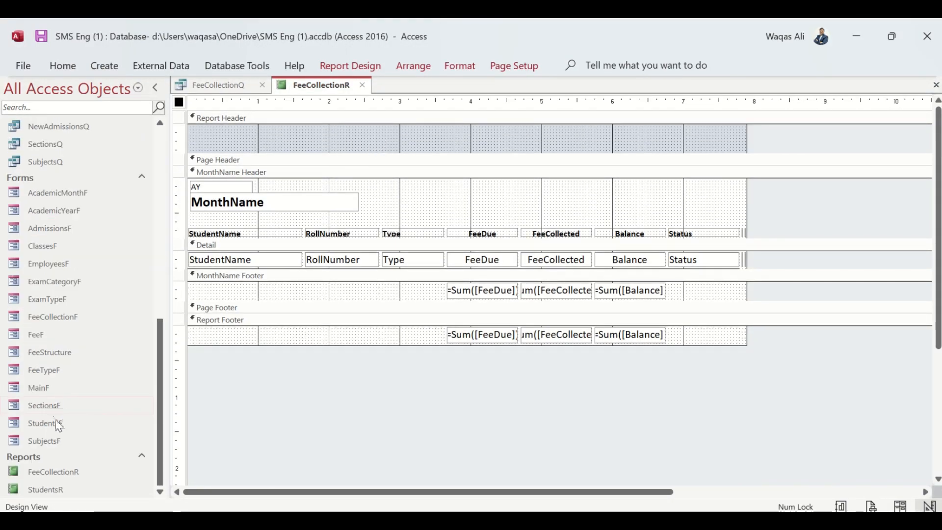
{"action": "right_click", "coordinate": [65, 489]}
{"action": "left_click", "coordinate": [128, 256]}
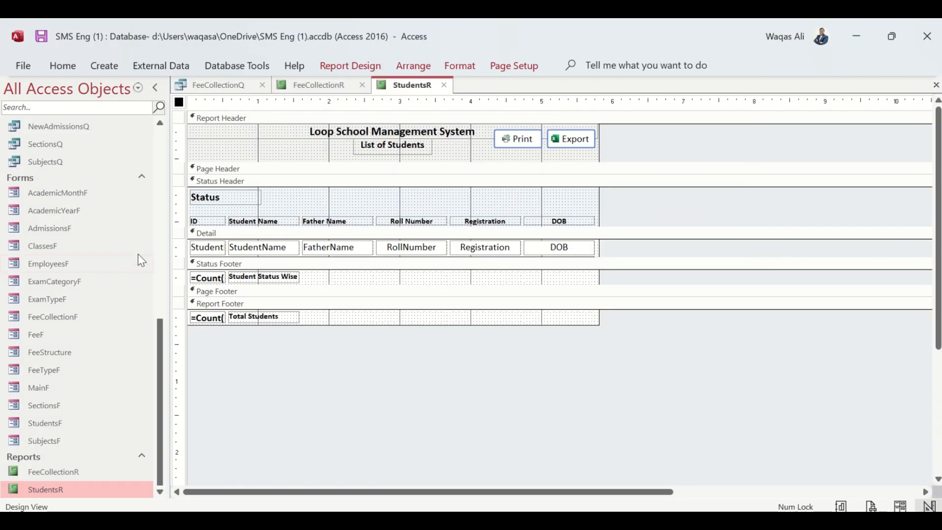
{"action": "left_click_drag", "start_coordinate": [652, 144], "coordinate": [329, 141]}
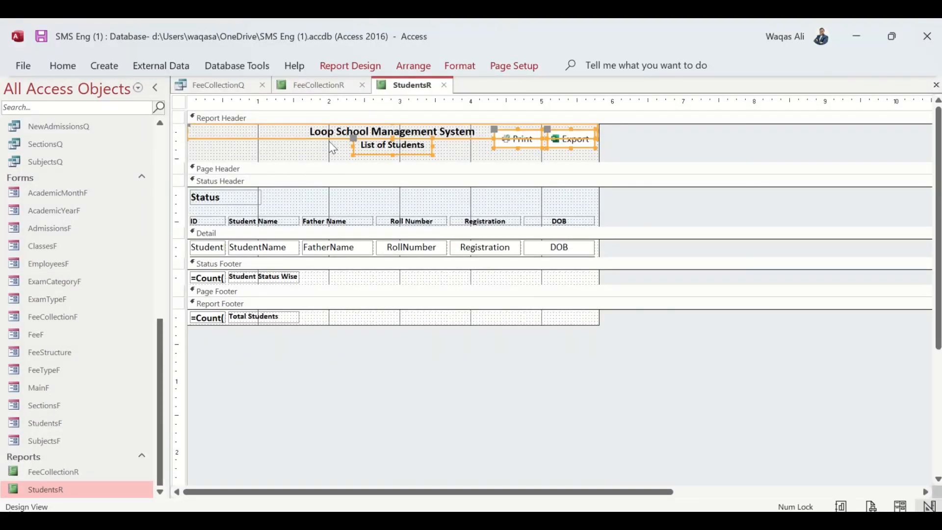
{"action": "left_click", "coordinate": [328, 88]}
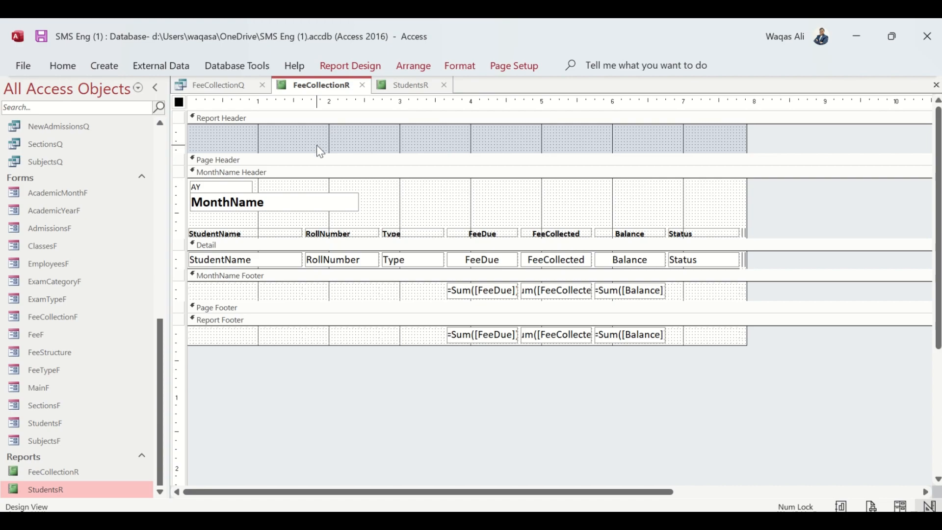
{"action": "key", "text": "ctrl+v"}
Fill the Report Header section of FeeCollectionR with the lightest grey theme colour.
{"action": "left_click", "coordinate": [687, 125]}
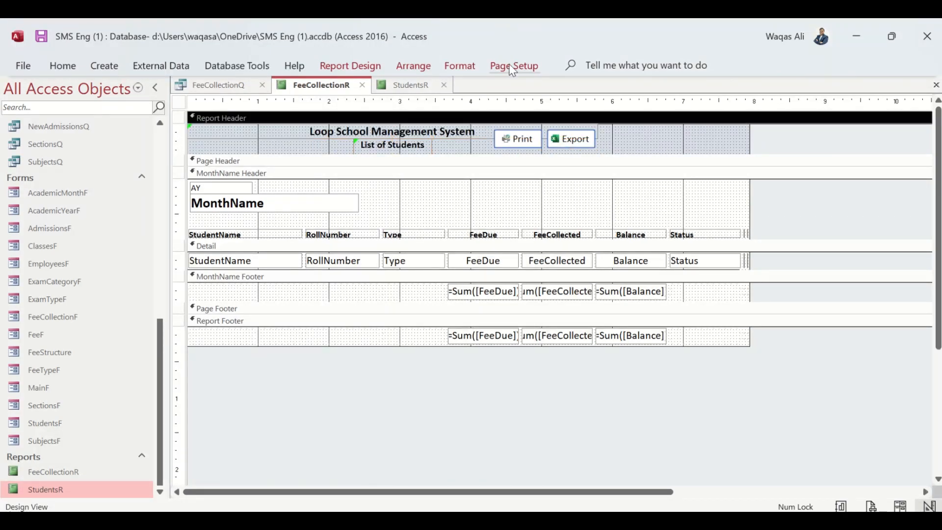
{"action": "left_click", "coordinate": [456, 66]}
{"action": "left_click", "coordinate": [686, 89]}
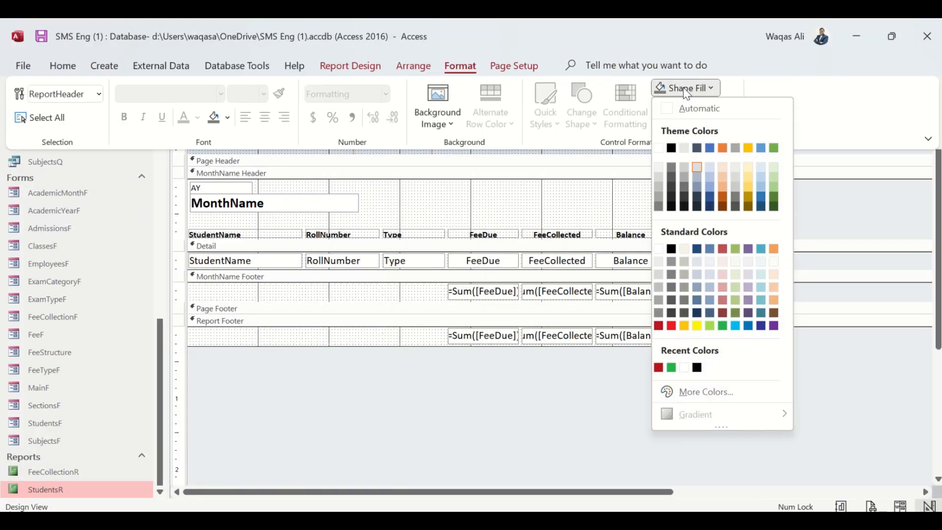
{"action": "left_click", "coordinate": [659, 168]}
{"action": "left_click", "coordinate": [771, 182]}
Move the Print and Export buttons together to the right end of the Report Header.
{"action": "left_click", "coordinate": [569, 141]}
{"action": "left_click", "coordinate": [522, 138], "text": "shift"}
{"action": "left_click_drag", "start_coordinate": [521, 138], "coordinate": [666, 140]}
Widen the Loop School Management System title and the List of Students subtitle to span the full report width.
{"action": "left_click", "coordinate": [598, 132]}
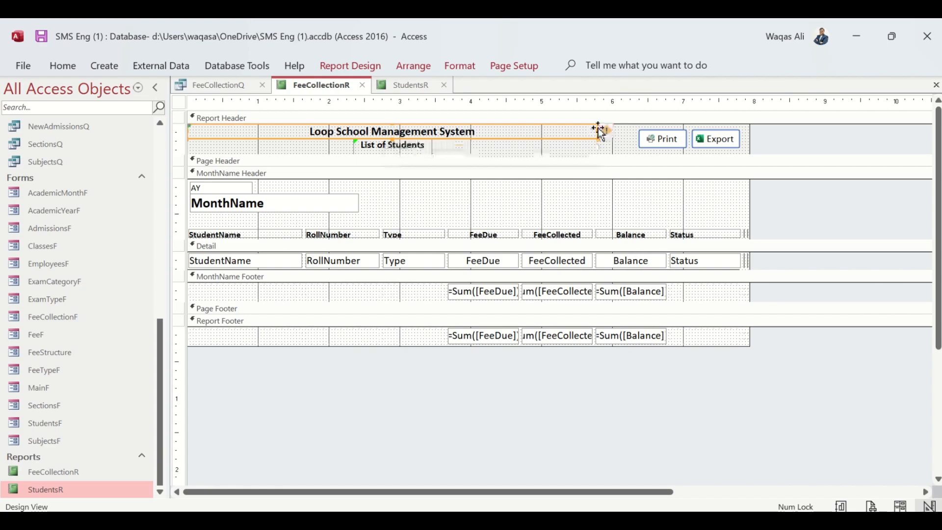
{"action": "left_click_drag", "start_coordinate": [599, 131], "coordinate": [748, 129]}
{"action": "left_click", "coordinate": [443, 149]}
{"action": "left_click", "coordinate": [417, 145]}
{"action": "left_click_drag", "start_coordinate": [432, 145], "coordinate": [747, 149]}
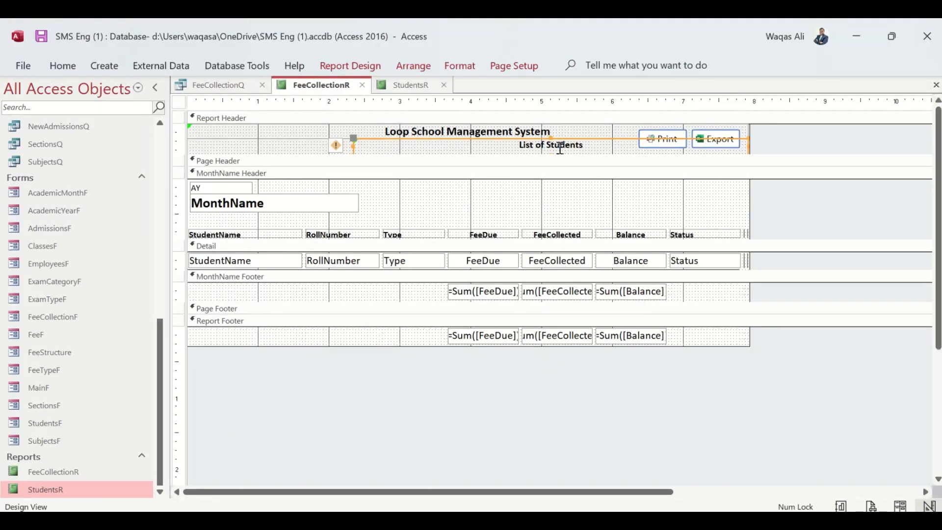
{"action": "left_click_drag", "start_coordinate": [354, 143], "coordinate": [164, 143]}
Change the subtitle text in the Report Header to Fee Collection Report.
{"action": "left_click", "coordinate": [437, 146]}
{"action": "key", "text": "ctrl+a"}
{"action": "type", "text": "F"}
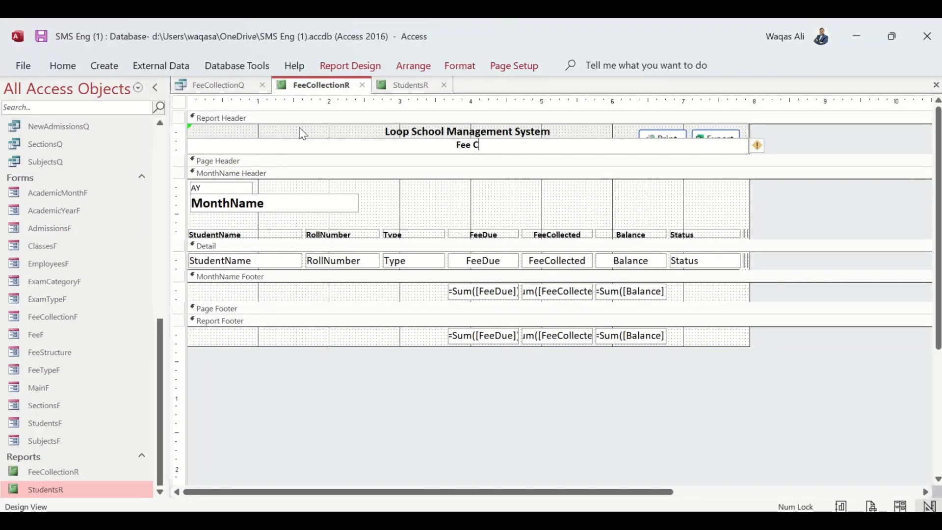
{"action": "type", "text": "ee Collection Report"}
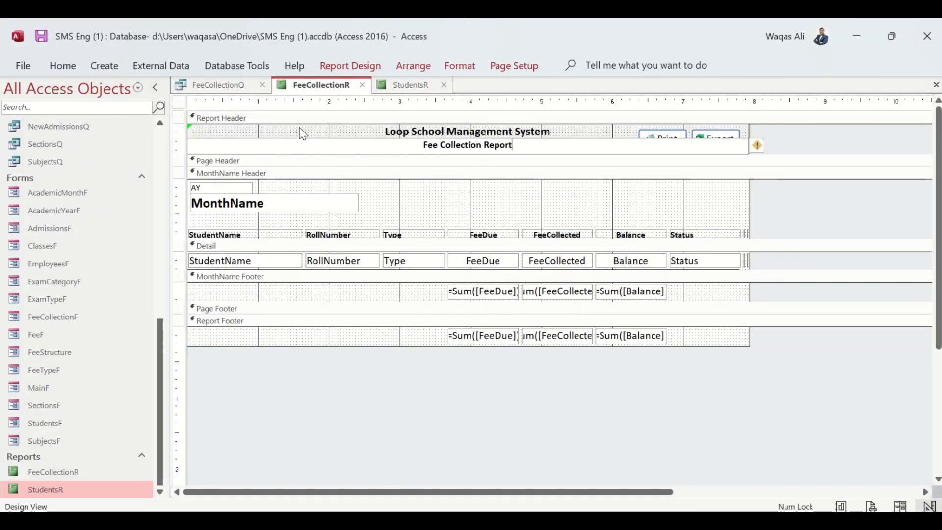
{"action": "key", "text": "Return"}
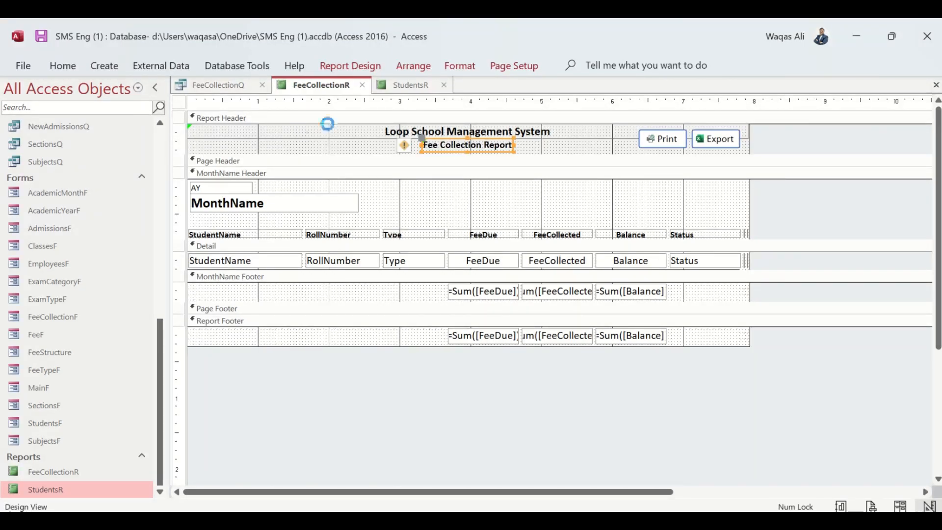
Copy the DoCmd.RunCommand acCmdPrint code with its On Error Resume Next lines from the StudentsR Print button's click event.
{"action": "left_click", "coordinate": [652, 139]}
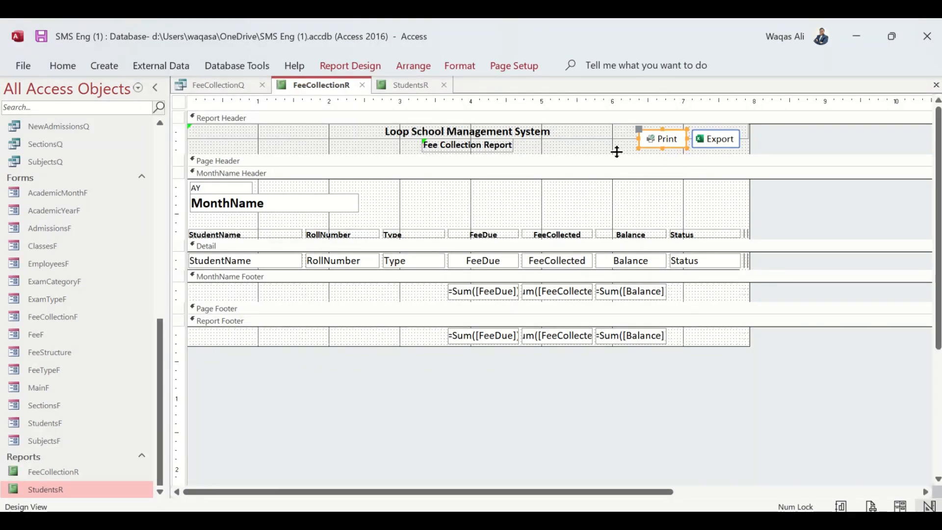
{"action": "left_click", "coordinate": [412, 89]}
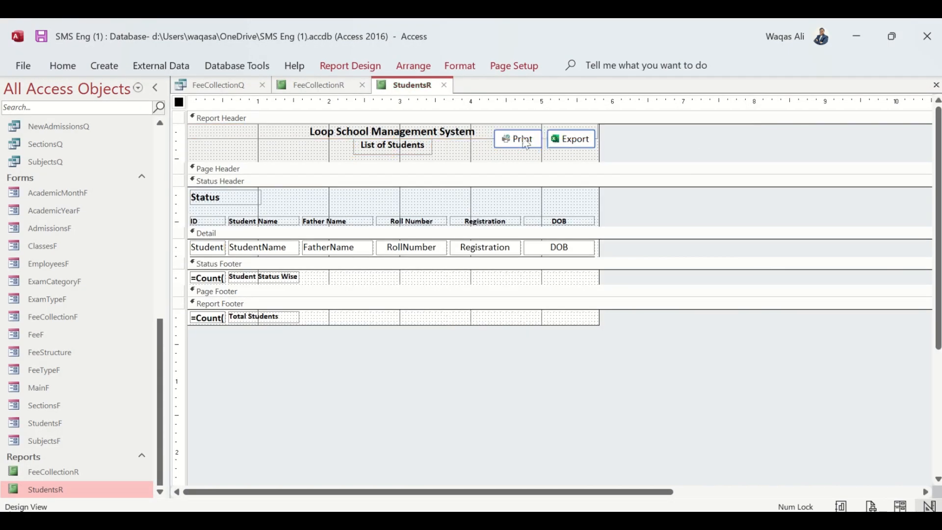
{"action": "left_click", "coordinate": [369, 72]}
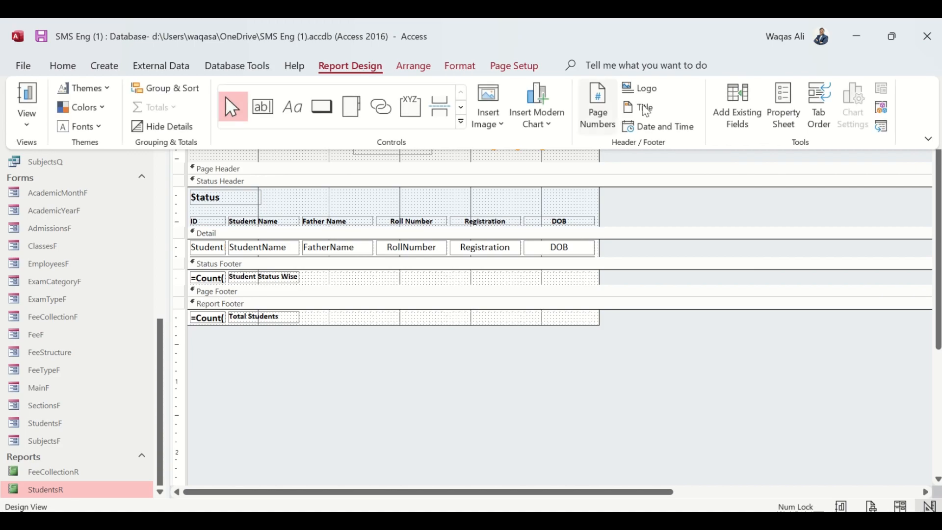
{"action": "left_click", "coordinate": [784, 106]}
{"action": "left_click", "coordinate": [789, 161]}
{"action": "left_click", "coordinate": [934, 170]}
{"action": "left_click_drag", "start_coordinate": [167, 336], "coordinate": [22, 309]}
{"action": "key", "text": "ctrl+c"}
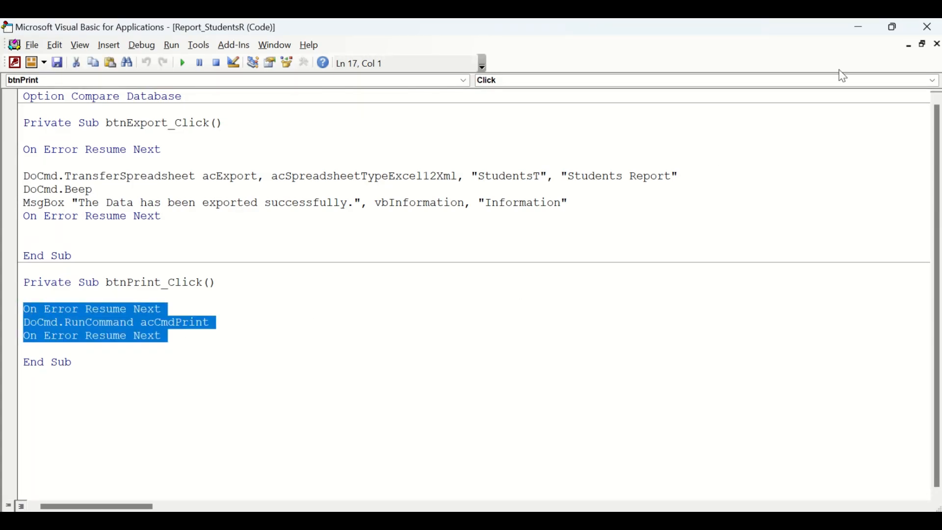
{"action": "left_click", "coordinate": [929, 27]}
Create an On Click event procedure for FeeCollectionR's Print button with the copied print code, and save both reports.
{"action": "left_click", "coordinate": [321, 87]}
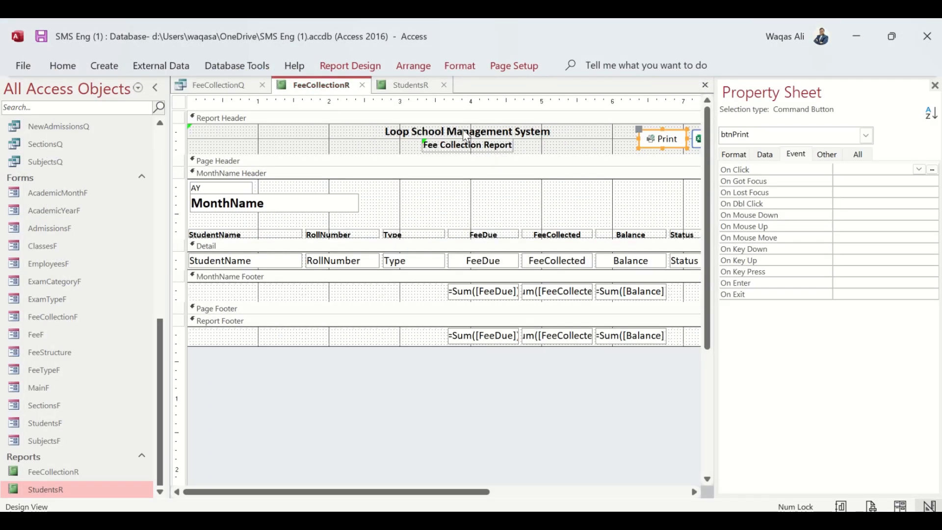
{"action": "left_click", "coordinate": [934, 171]}
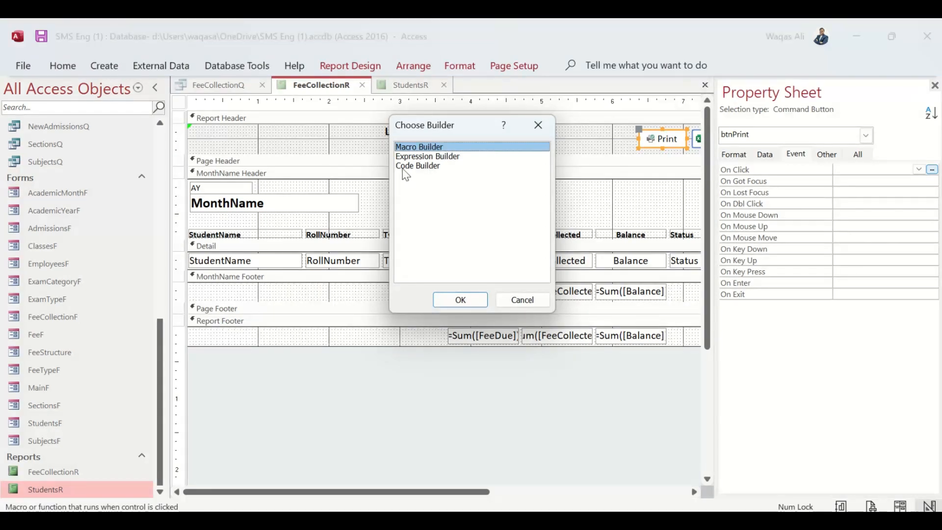
{"action": "double_click", "coordinate": [408, 164]}
{"action": "key", "text": "ctrl+v"}
{"action": "key", "text": "ctrl+s"}
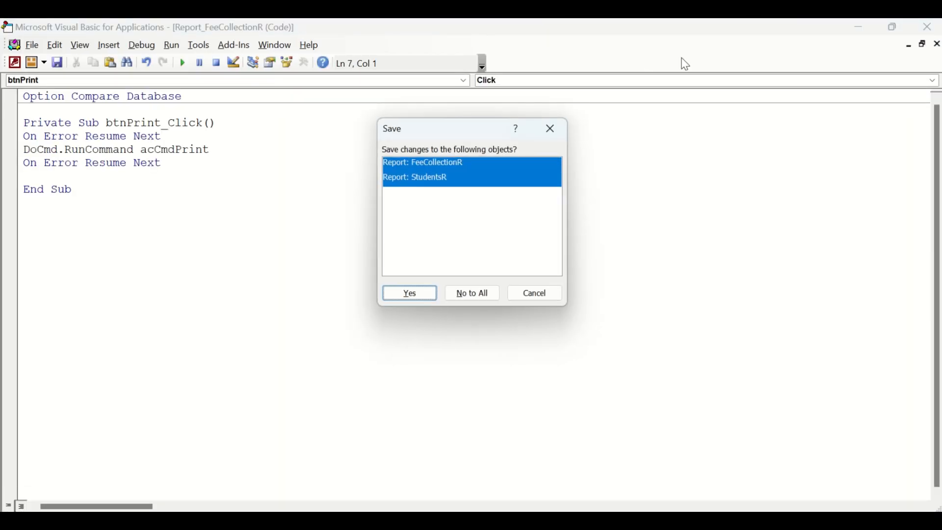
{"action": "left_click", "coordinate": [409, 294]}
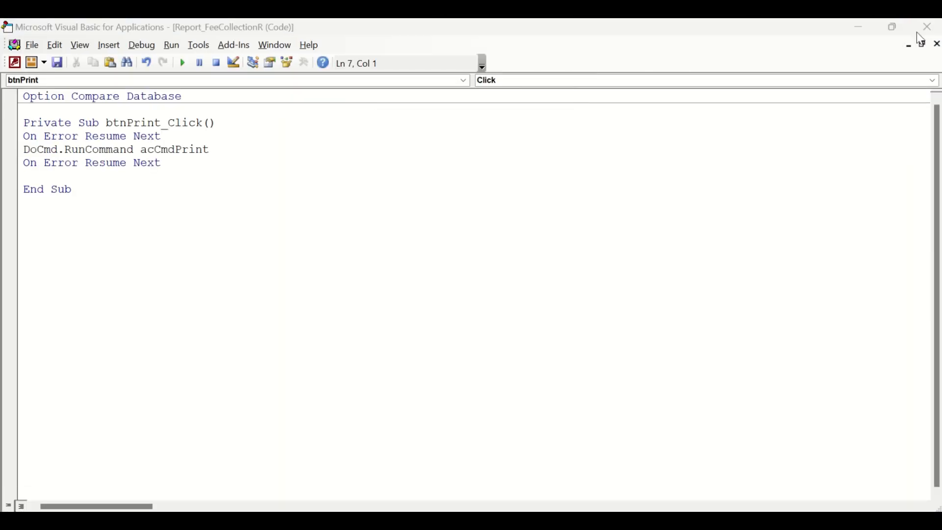
{"action": "left_click", "coordinate": [929, 27]}
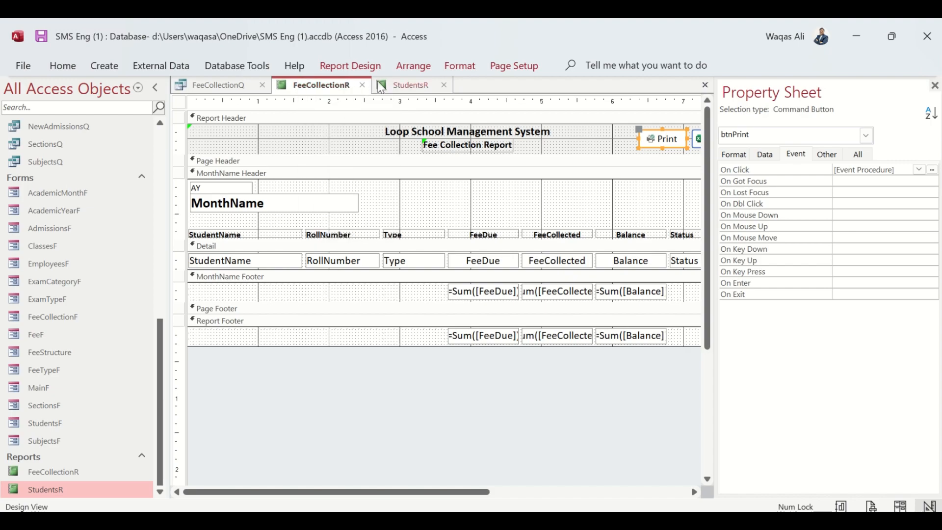
Close the StudentsR report and the property sheet.
{"action": "left_click", "coordinate": [381, 88]}
{"action": "left_click", "coordinate": [444, 85]}
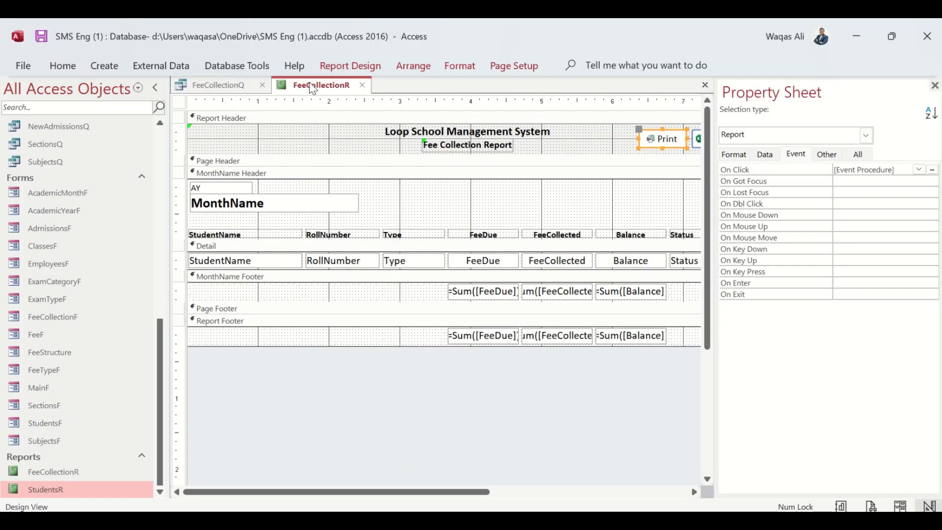
{"action": "left_click", "coordinate": [934, 86]}
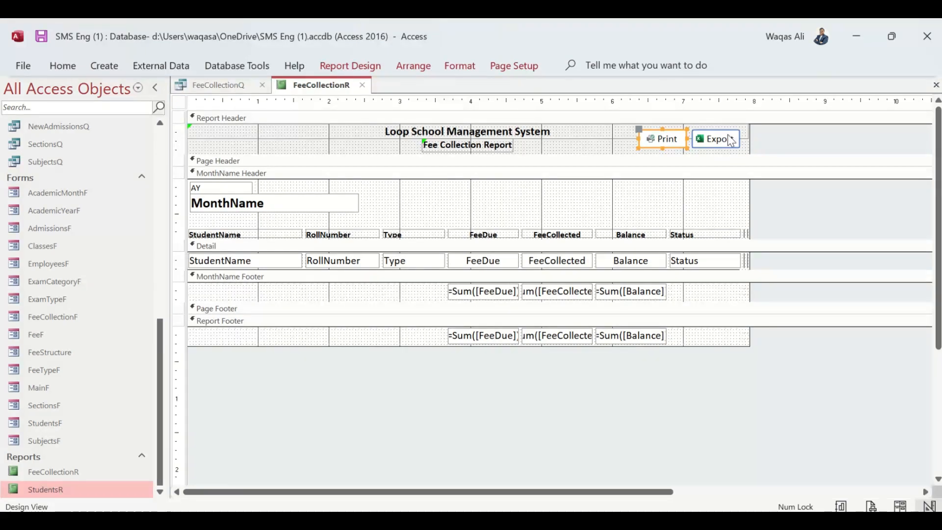
Show FeeCollectionR in Report View, shift its pop-up window upward, and check the header, monthly groups and fee totals.
{"action": "right_click", "coordinate": [310, 89]}
{"action": "left_click", "coordinate": [310, 90]}
{"action": "right_click", "coordinate": [310, 91]}
{"action": "left_click", "coordinate": [310, 92]}
{"action": "right_click", "coordinate": [316, 75]}
{"action": "right_click", "coordinate": [312, 82]}
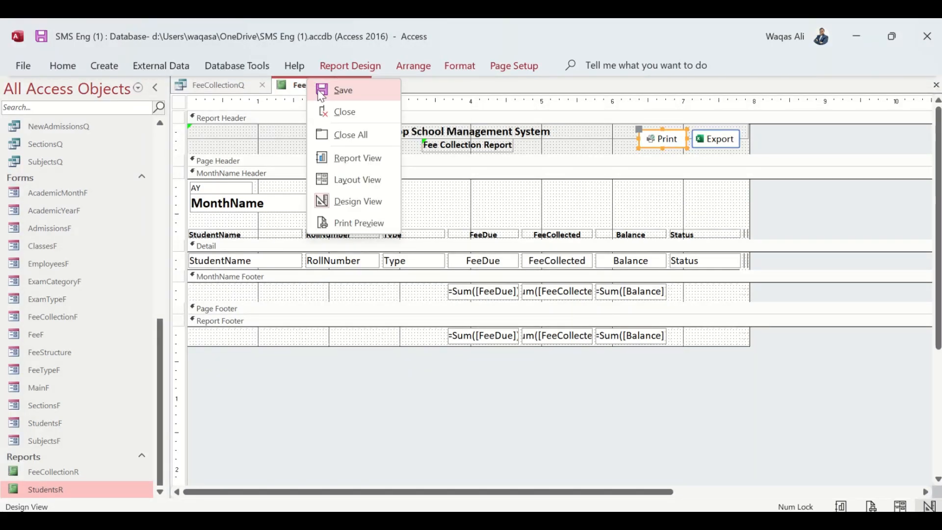
{"action": "left_click", "coordinate": [328, 158]}
{"action": "left_click_drag", "start_coordinate": [396, 104], "coordinate": [438, 61]}
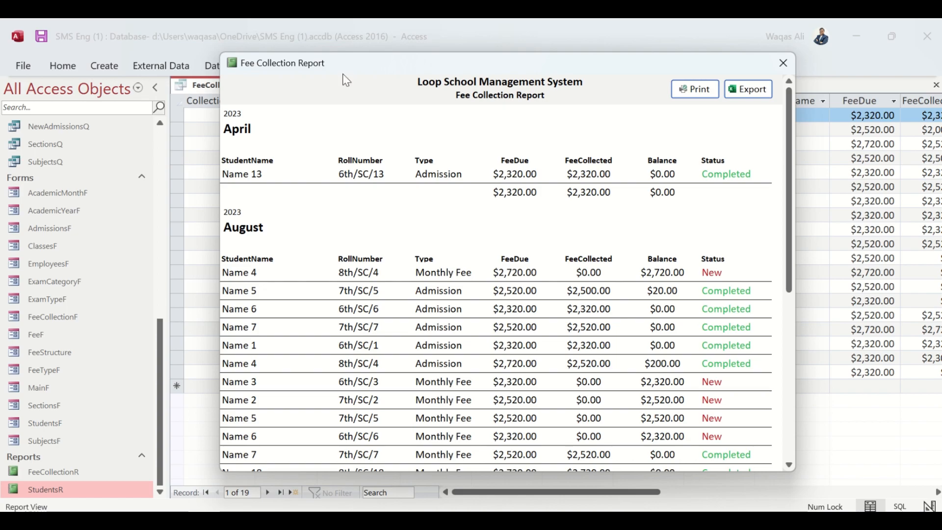
{"action": "left_click", "coordinate": [502, 95]}
{"action": "left_click", "coordinate": [683, 111]}
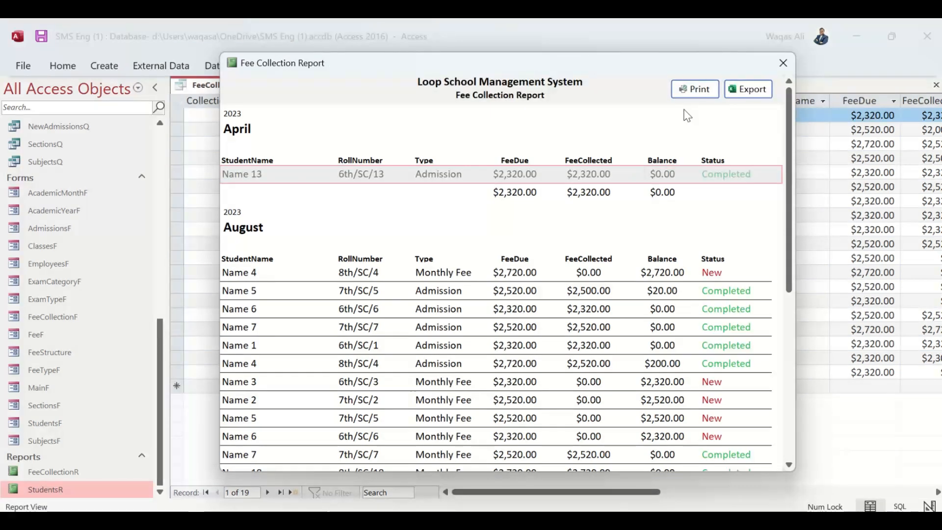
{"action": "left_click", "coordinate": [428, 228]}
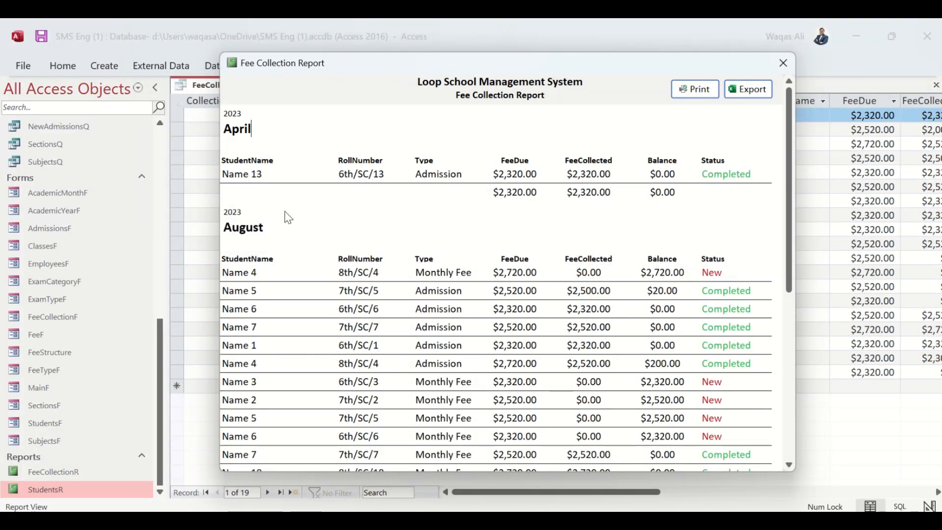
{"action": "scroll", "coordinate": [343, 333], "scroll_direction": "down", "scroll_amount": 10}
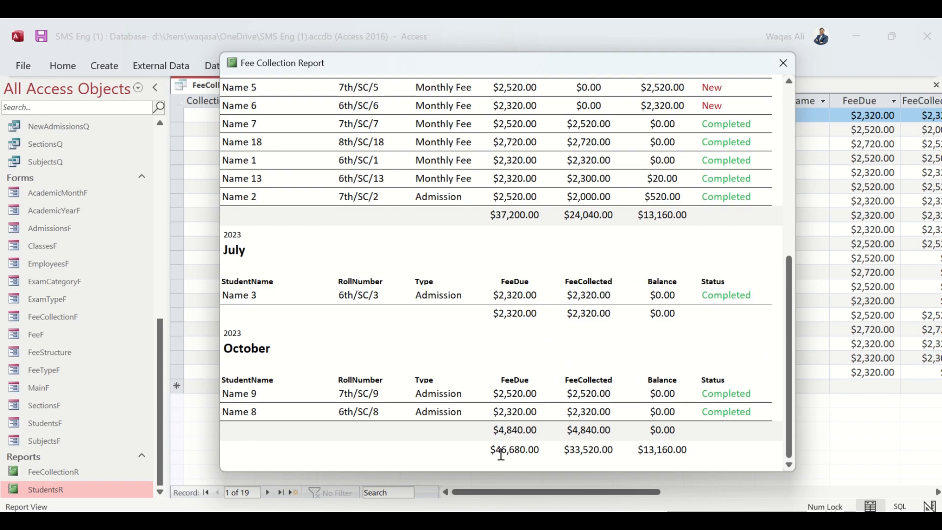
{"action": "scroll", "coordinate": [669, 449], "scroll_direction": "up", "scroll_amount": 12}
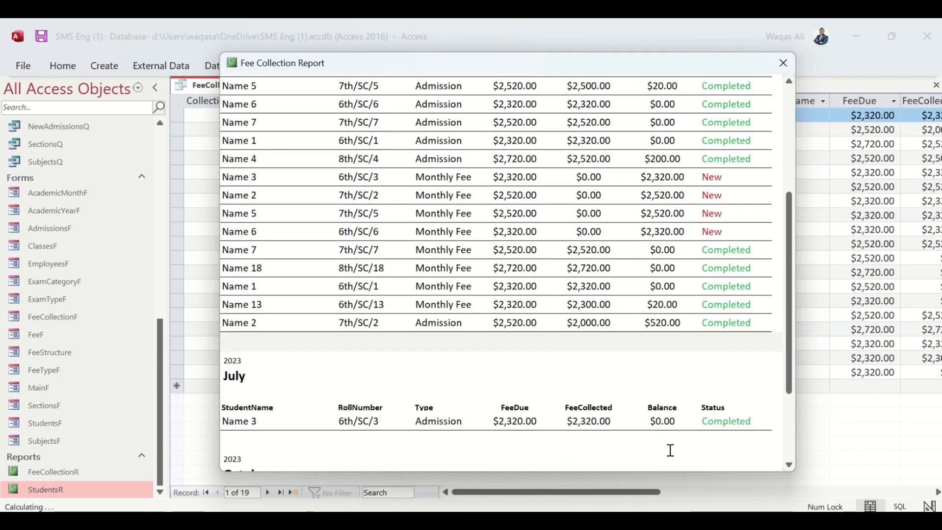